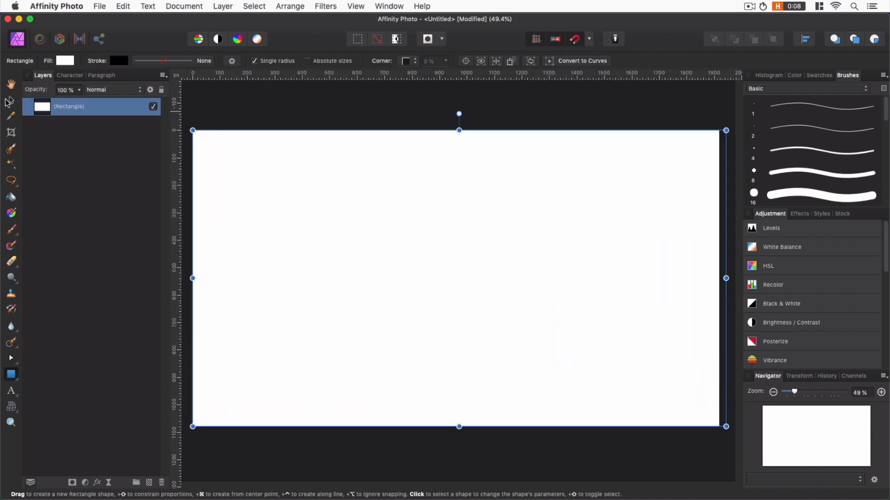
# - Add the artistic text "GOOD VIBRATIONS" in large black letters over the white rectangle
pyautogui.click(16, 393)
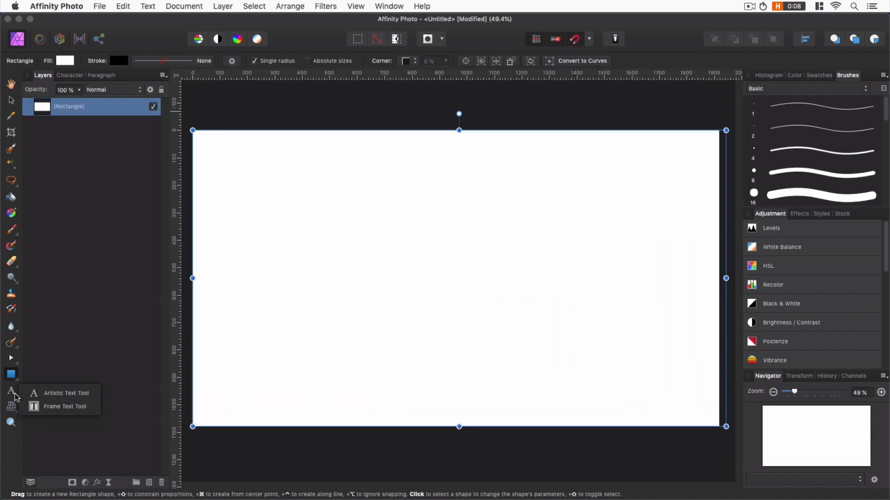
pyautogui.click(55, 391)
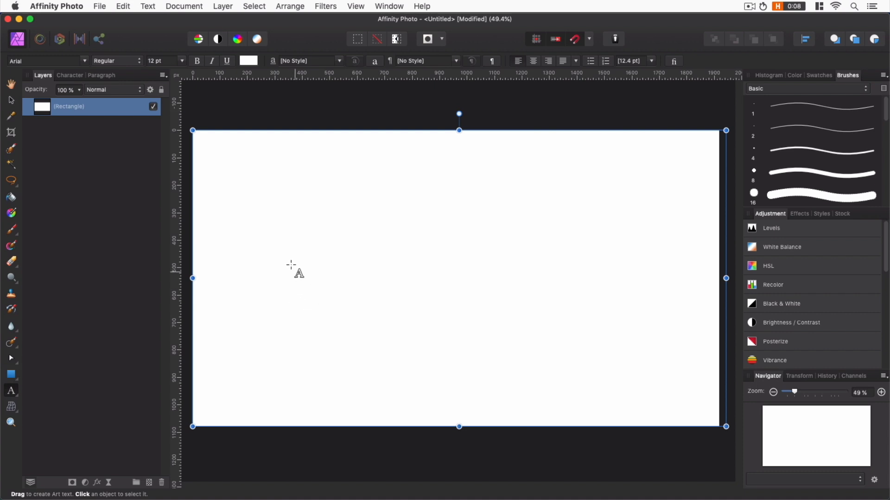
pyautogui.moveTo(281, 229); pyautogui.dragTo(328, 267)
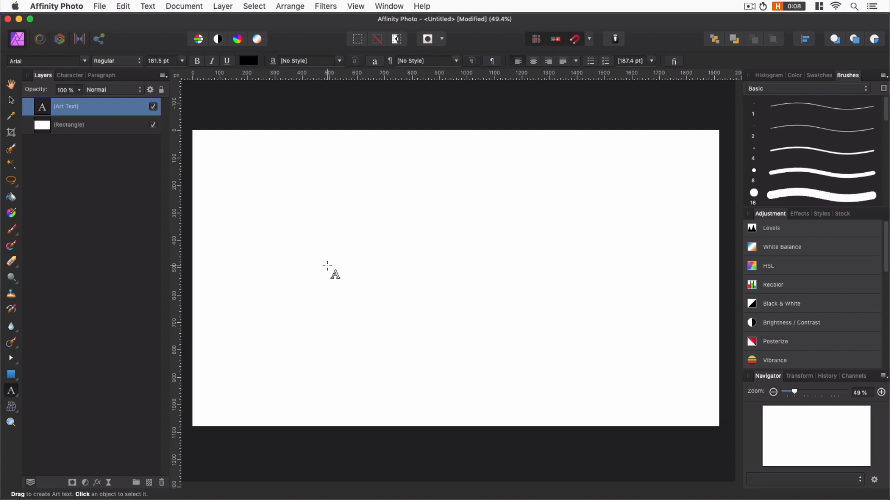
pyautogui.write('GOOD V')
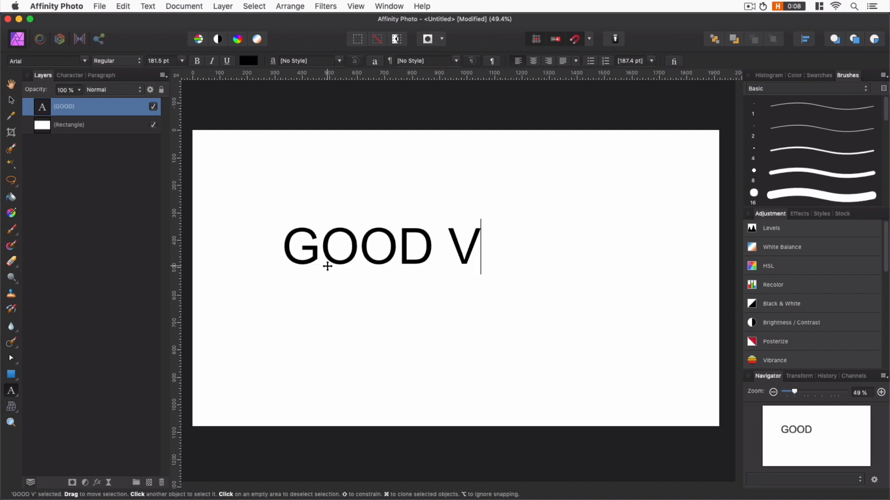
pyautogui.write('IBRATION')
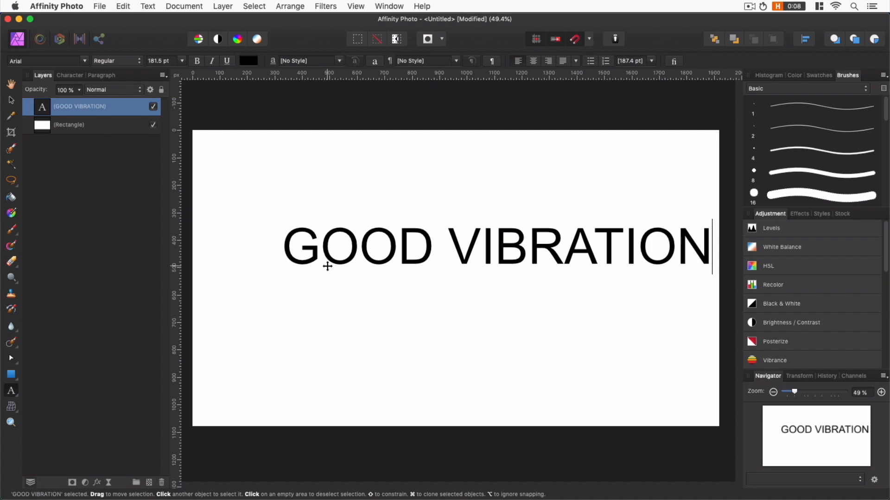
pyautogui.write('S')
pyautogui.press('Escape')
# - Set the font size of the entire GOOD VIBRATIONS text to 144 pt
pyautogui.click(85, 61)
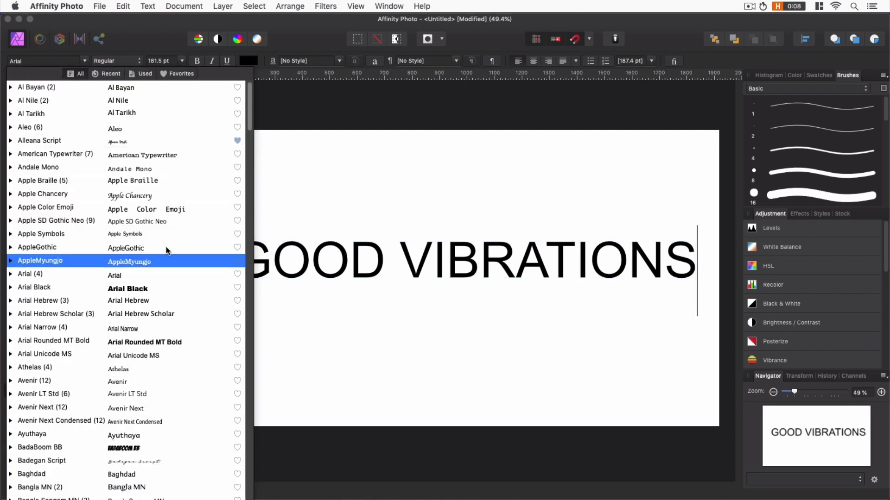
pyautogui.click(138, 28)
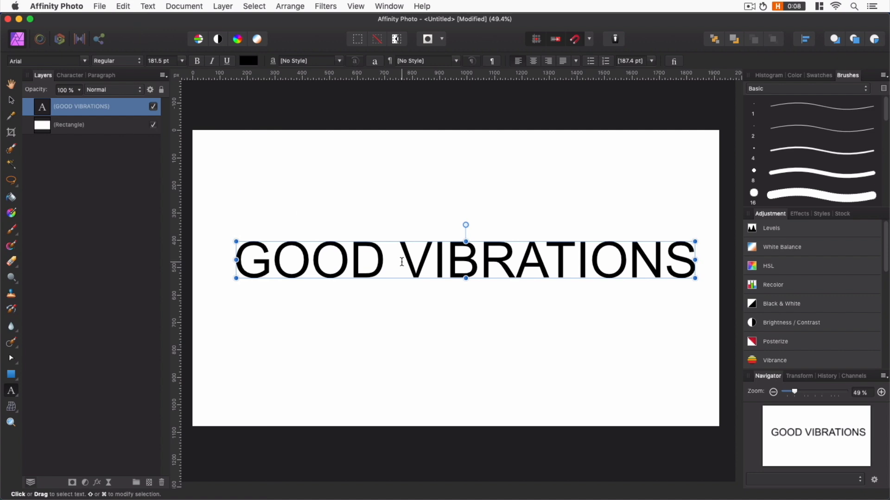
pyautogui.click(182, 60)
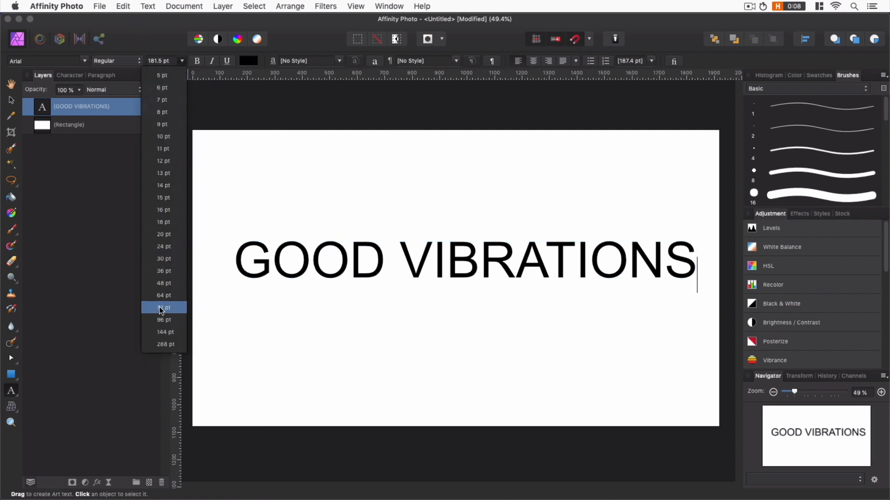
pyautogui.click(163, 333)
pyautogui.moveTo(235, 260); pyautogui.dragTo(700, 262)
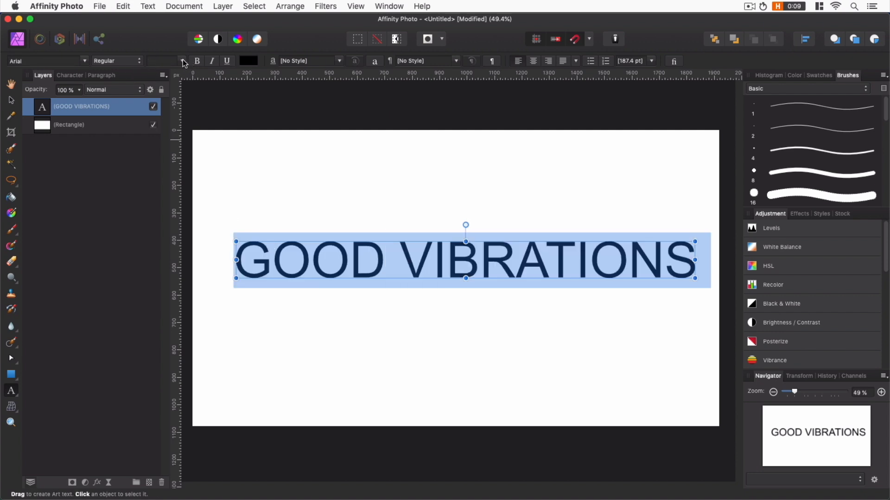
pyautogui.click(158, 61)
pyautogui.write('144')
pyautogui.press('Return')
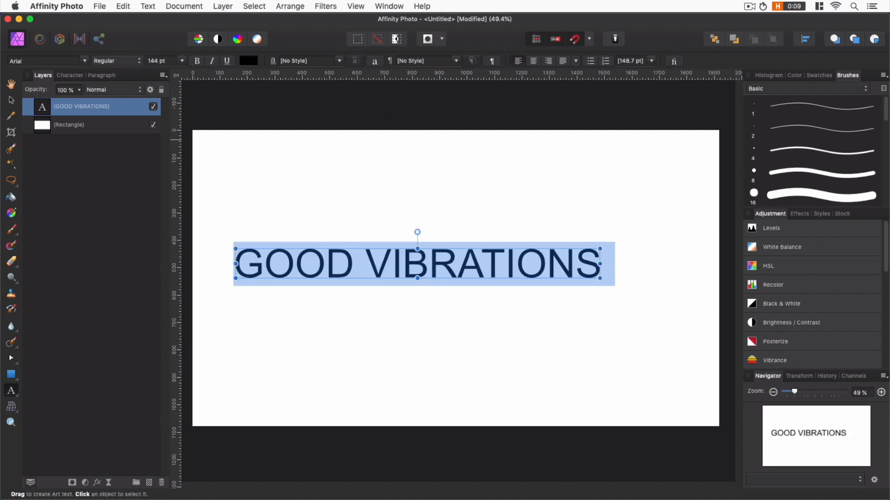
# - Move the GOOD VIBRATIONS text to the centre of the white rectangle and deselect it
pyautogui.click(11, 100)
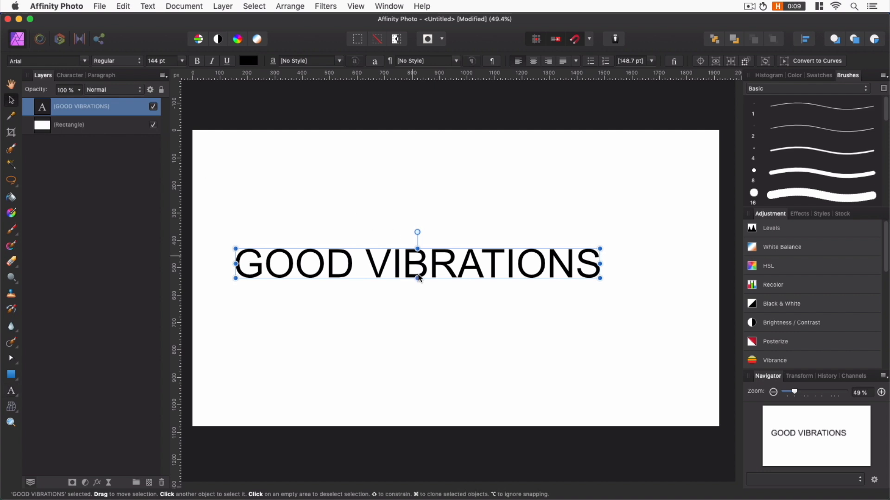
pyautogui.moveTo(449, 270); pyautogui.dragTo(492, 282)
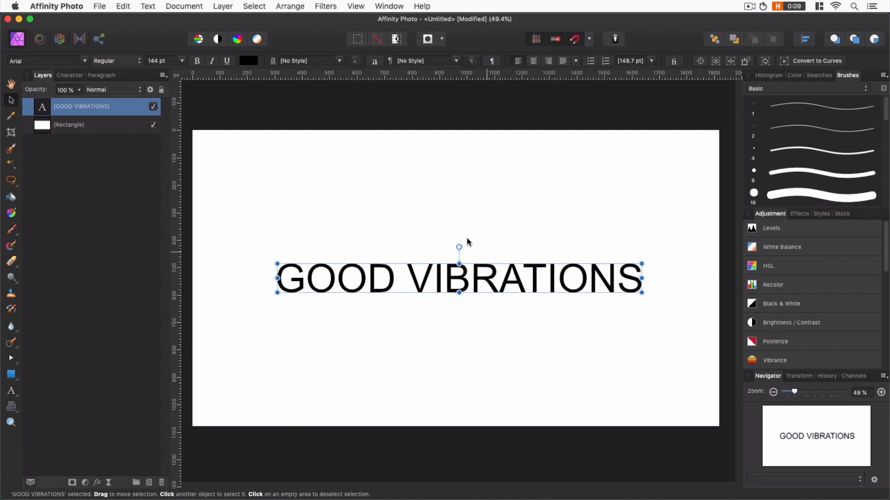
pyautogui.click(286, 100)
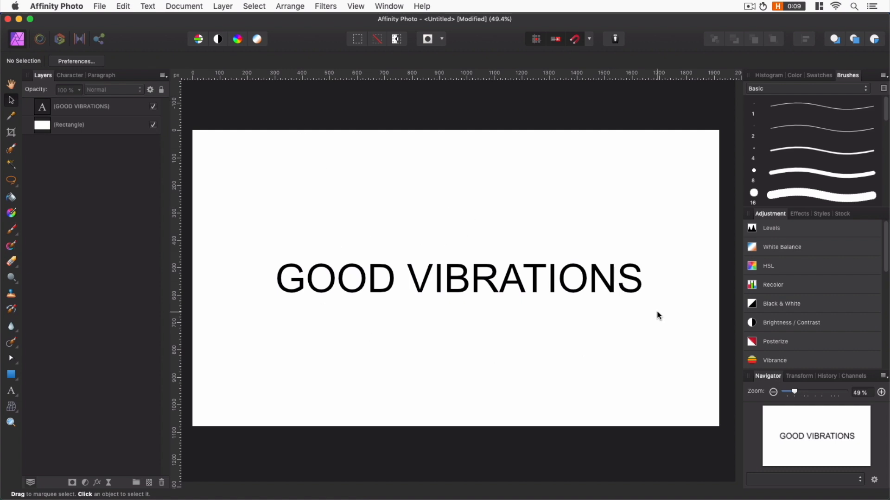
# - Export the whole document as a best-quality JPEG named "Good Vibrations" to the Desktop
pyautogui.click(101, 7)
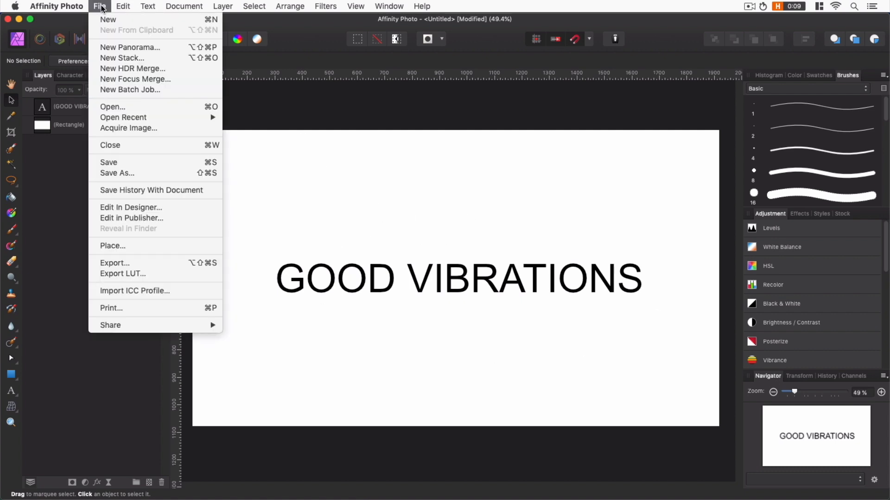
pyautogui.click(132, 263)
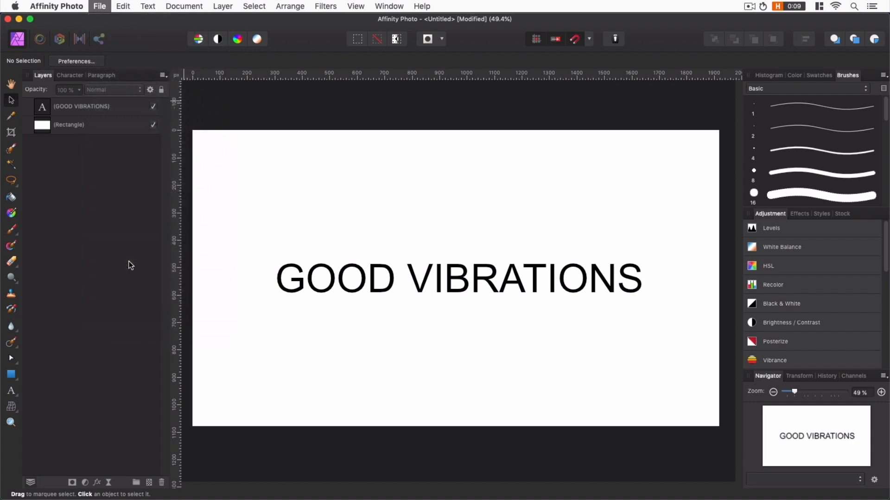
pyautogui.click(314, 83)
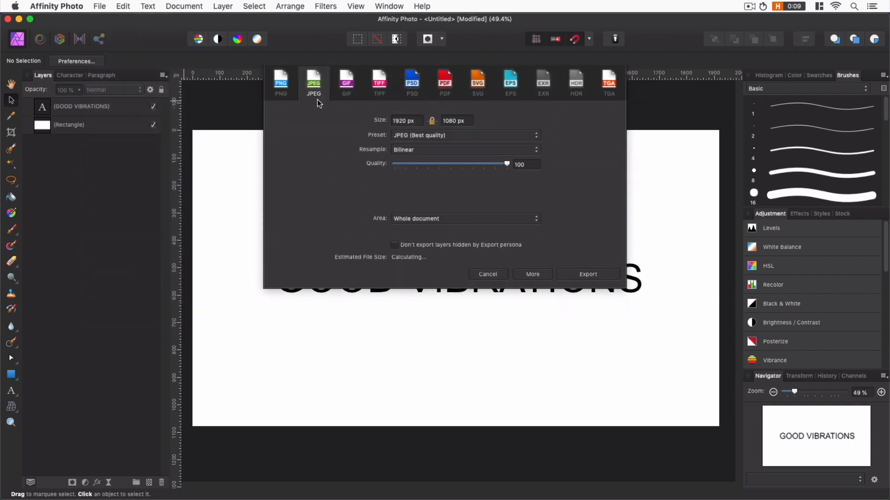
pyautogui.click(573, 278)
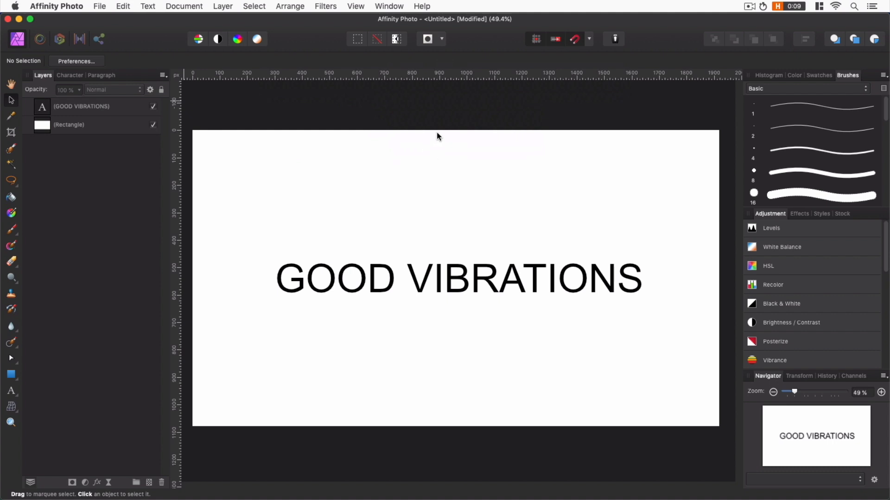
pyautogui.write('Good')
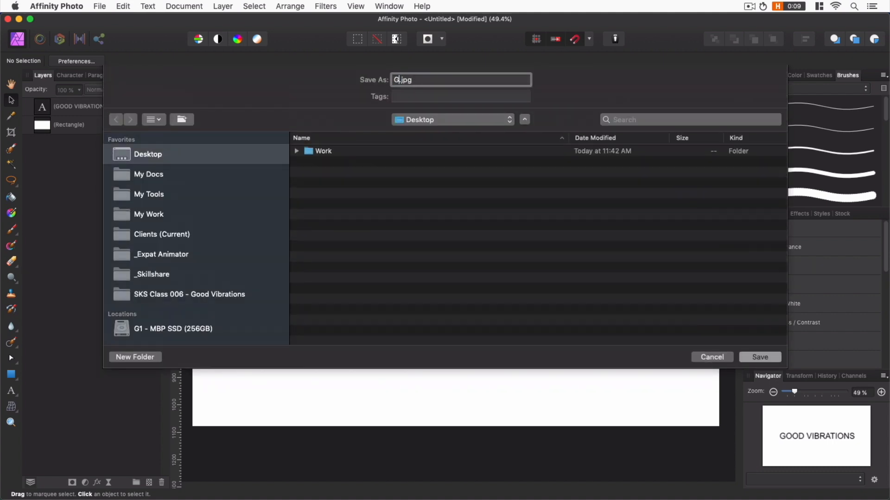
pyautogui.write(' Vibrations')
pyautogui.click(750, 358)
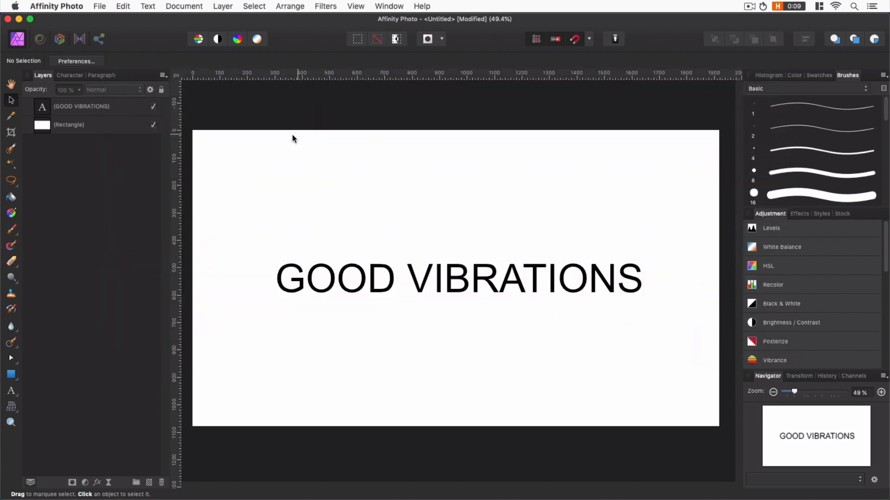
# - Hide Affinity Photo and preview the exported Good Vibrations.jpg on the desktop
pyautogui.click(60, 8)
pyautogui.click(80, 121)
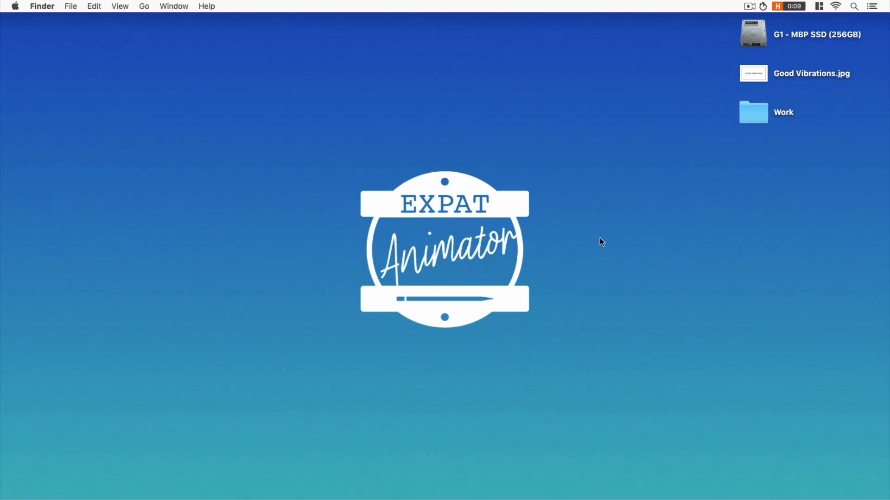
pyautogui.click(753, 74)
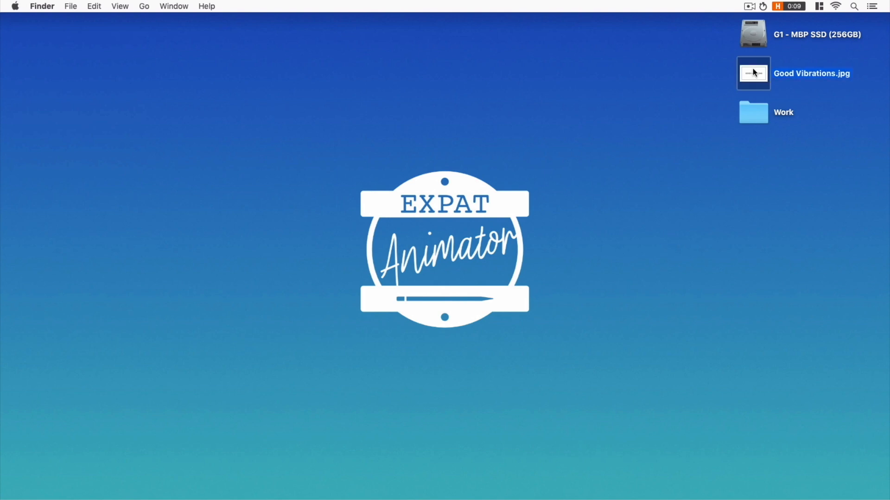
pyautogui.press('space')
pyautogui.press('space')
pyautogui.click(709, 98)
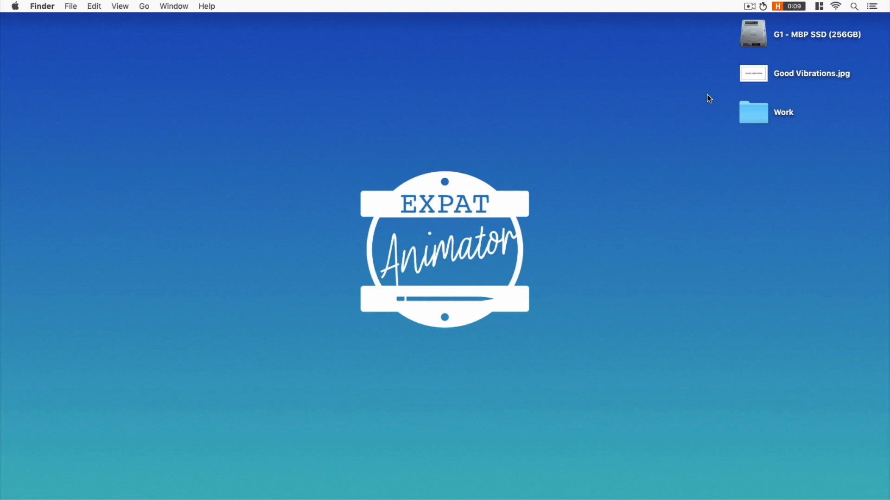
# - Switch to RoughAnimator and create a new 1920 x 1080 project with a framerate of 30
pyautogui.press('super+Tab')
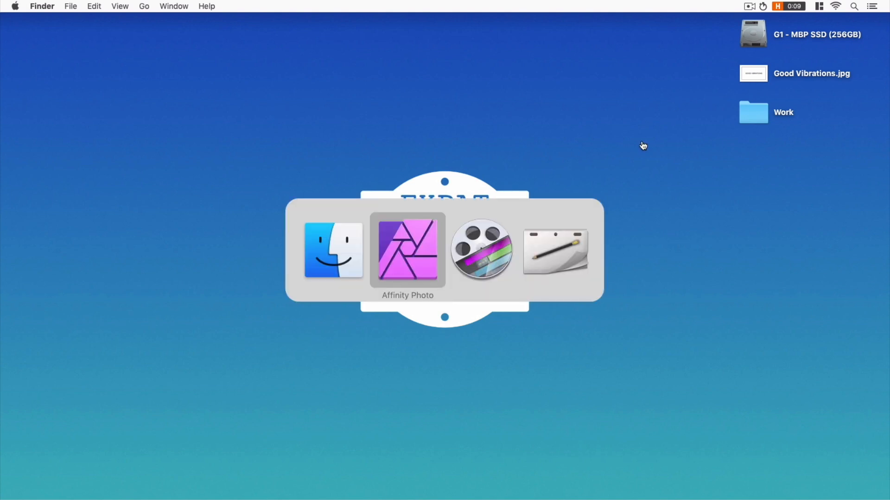
pyautogui.click(556, 256)
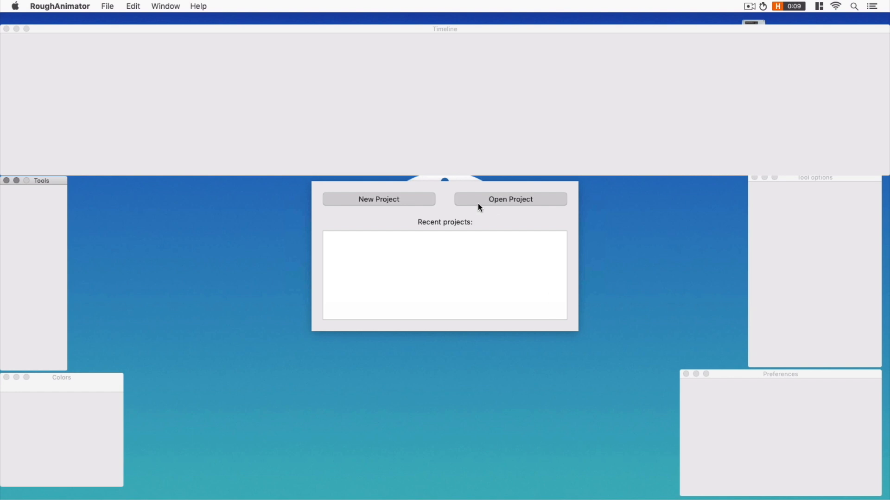
pyautogui.click(391, 203)
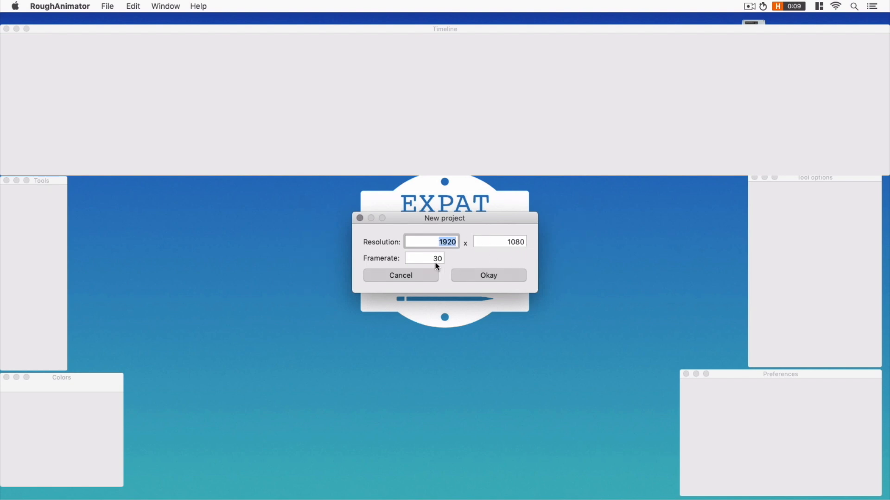
pyautogui.click(492, 278)
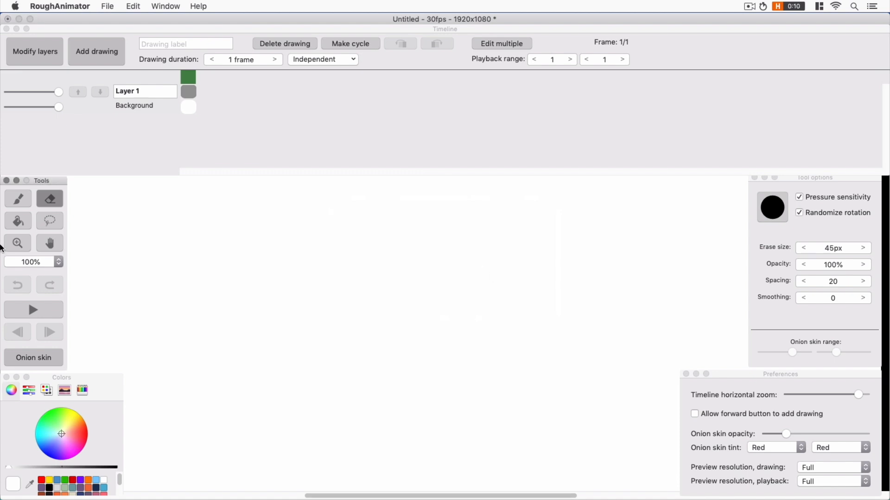
# - Import Good Vibrations.jpg from the Desktop onto Layer 1, nudge it to X -2px and Y 2px, and deselect it
pyautogui.click(19, 244)
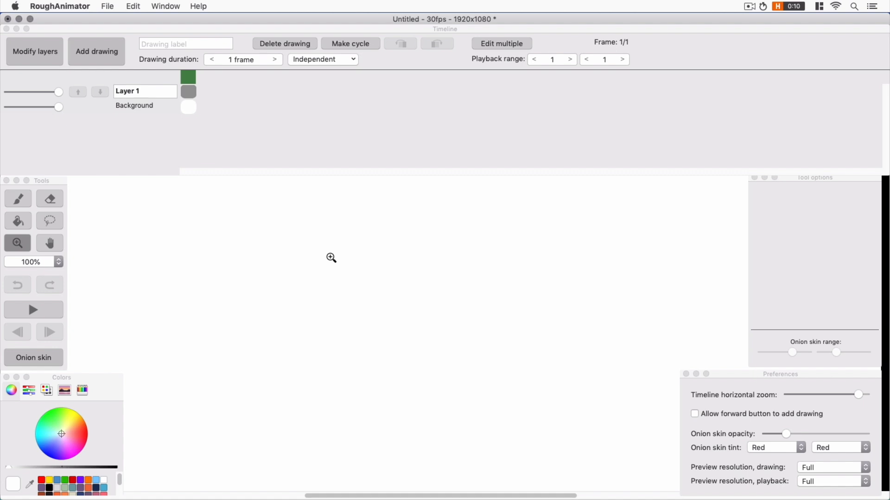
pyautogui.keyDown('alt'); pyautogui.click(332, 257); pyautogui.keyUp('alt')
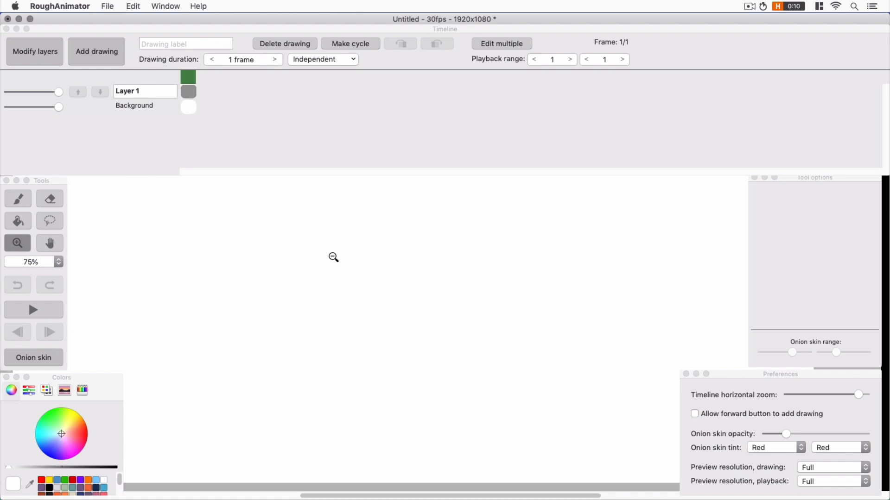
pyautogui.keyDown('alt'); pyautogui.click(333, 257); pyautogui.keyUp('alt')
pyautogui.keyDown('alt'); pyautogui.click(334, 257); pyautogui.keyUp('alt')
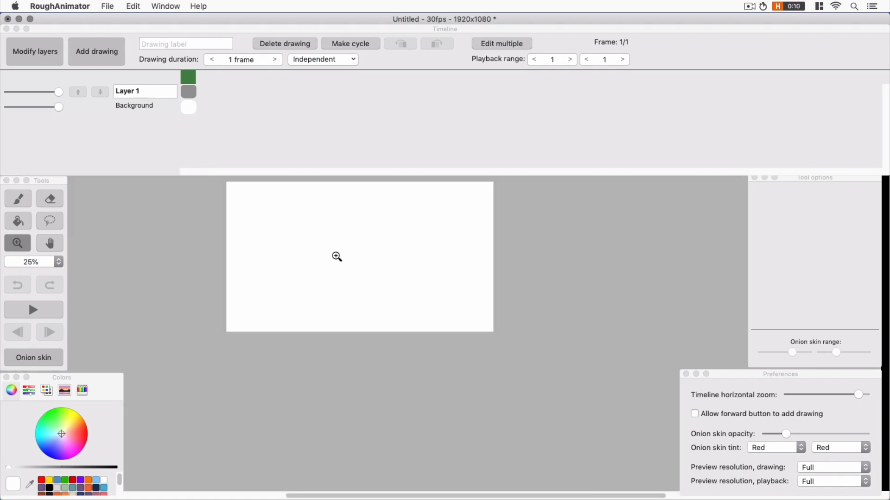
pyautogui.click(53, 243)
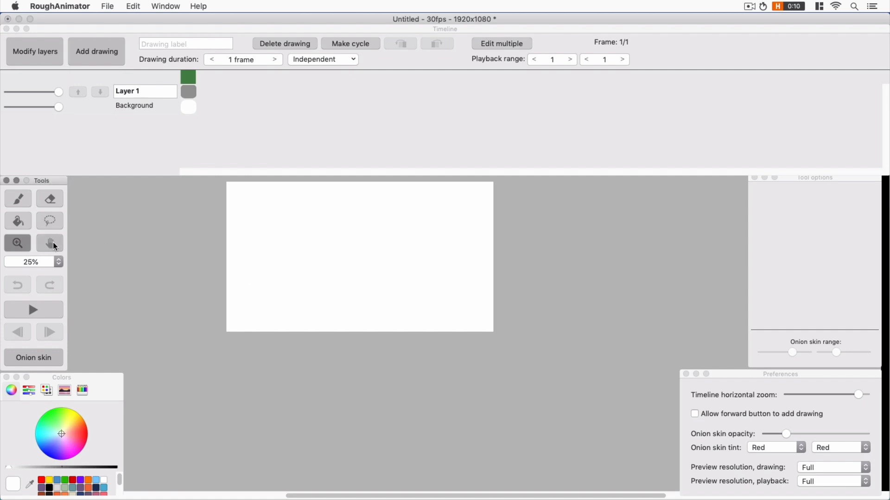
pyautogui.moveTo(329, 263); pyautogui.dragTo(394, 287)
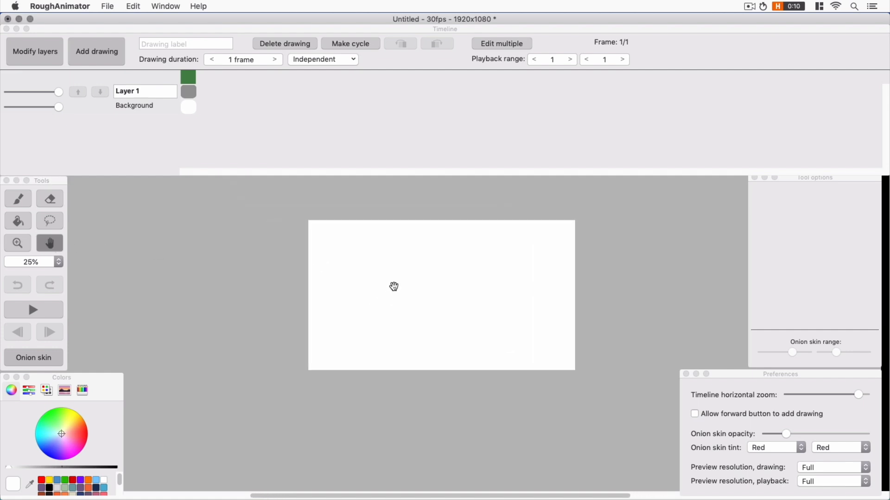
pyautogui.click(109, 7)
pyautogui.click(110, 8)
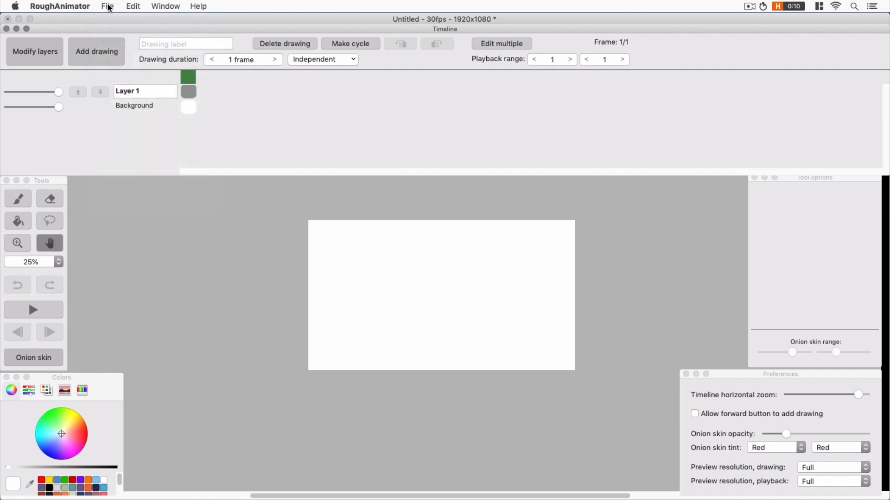
pyautogui.click(109, 7)
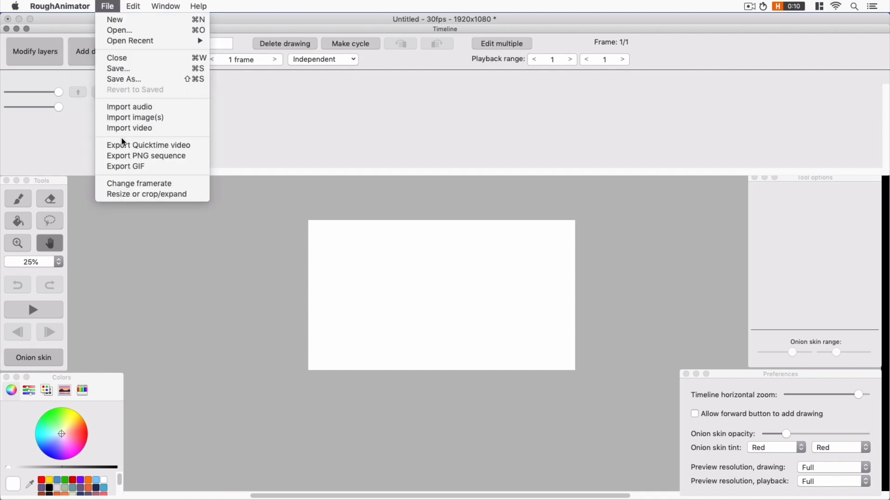
pyautogui.click(138, 118)
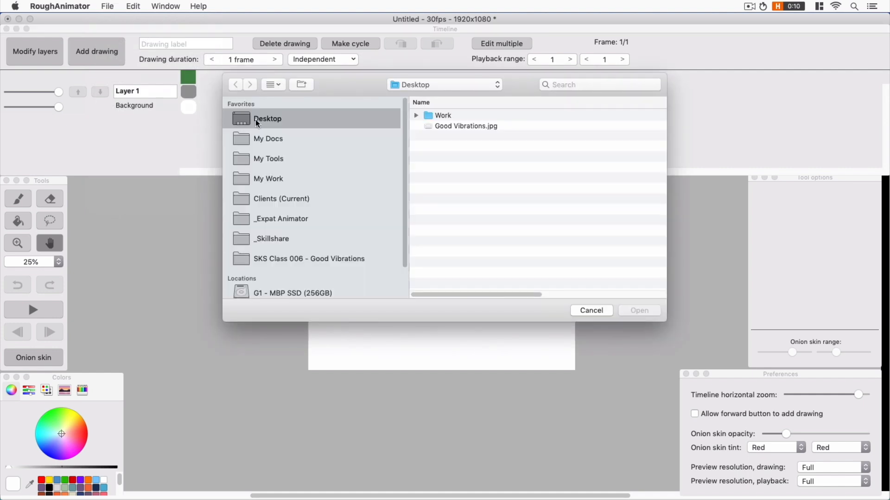
pyautogui.click(438, 128)
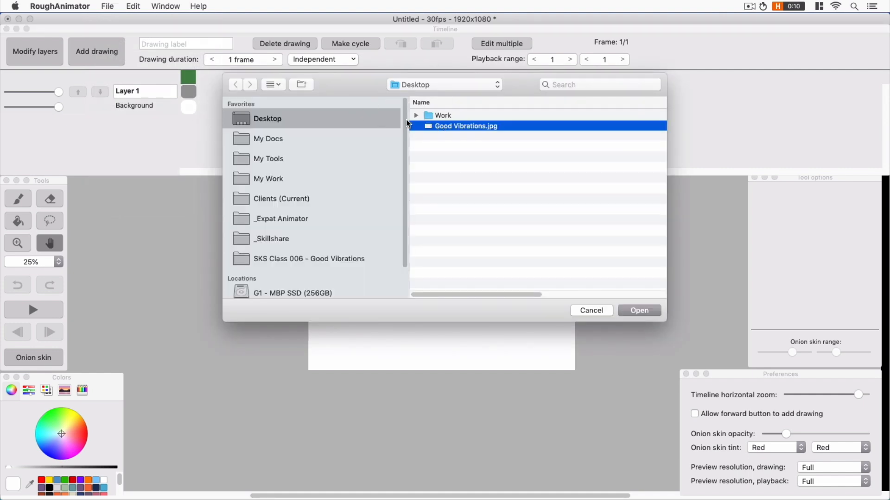
pyautogui.click(640, 310)
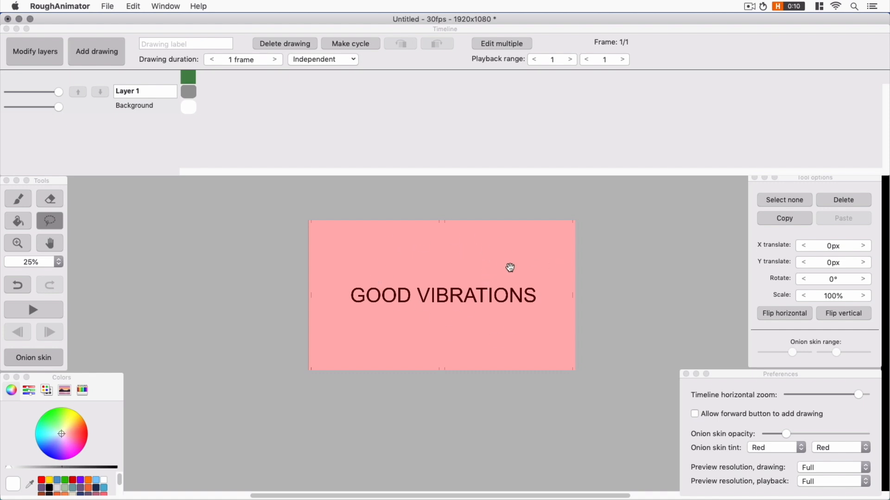
pyautogui.moveTo(499, 264)
pyautogui.mouseDown()
pyautogui.moveTo(532, 264)
pyautogui.moveTo(503, 263)
pyautogui.mouseUp()
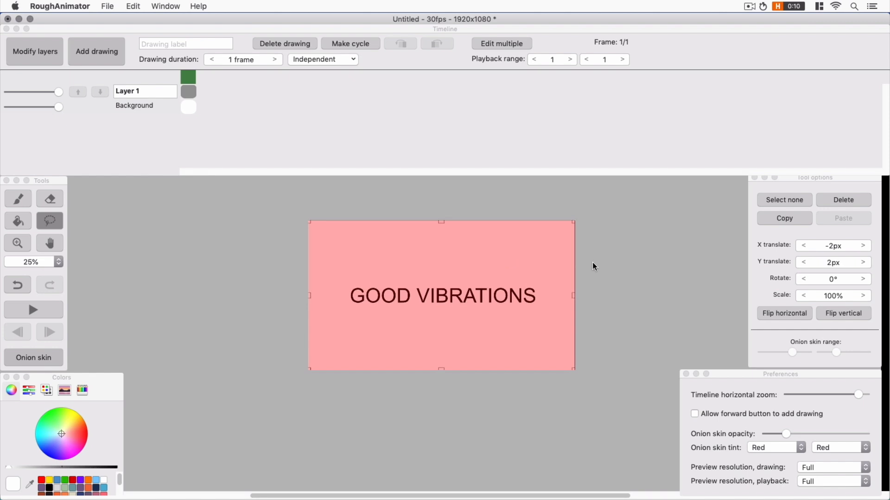
pyautogui.click(280, 271)
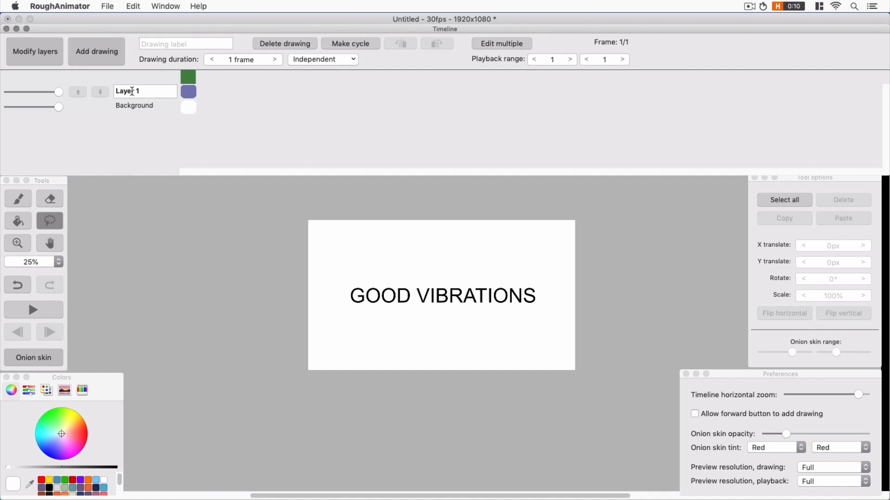
# - Rename Layer 1 as "Text" and lower its opacity until the GOOD VIBRATIONS lettering is light grey
pyautogui.click(148, 93)
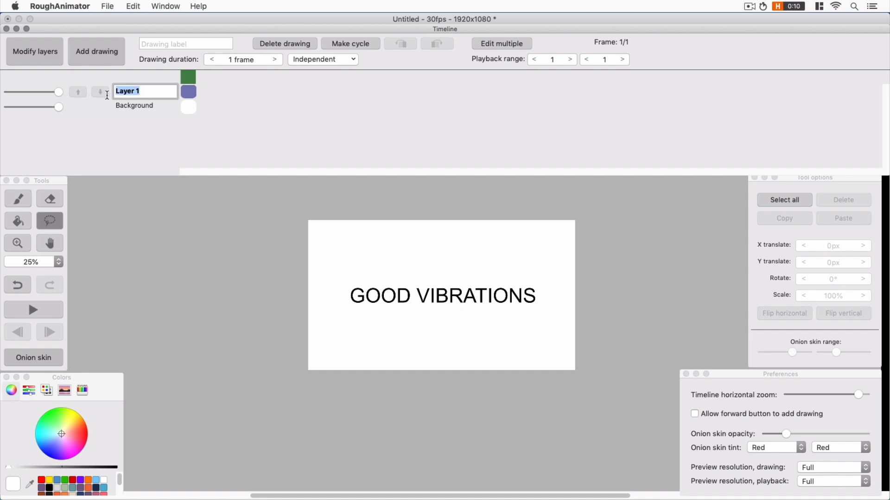
pyautogui.write('Text')
pyautogui.press('Return')
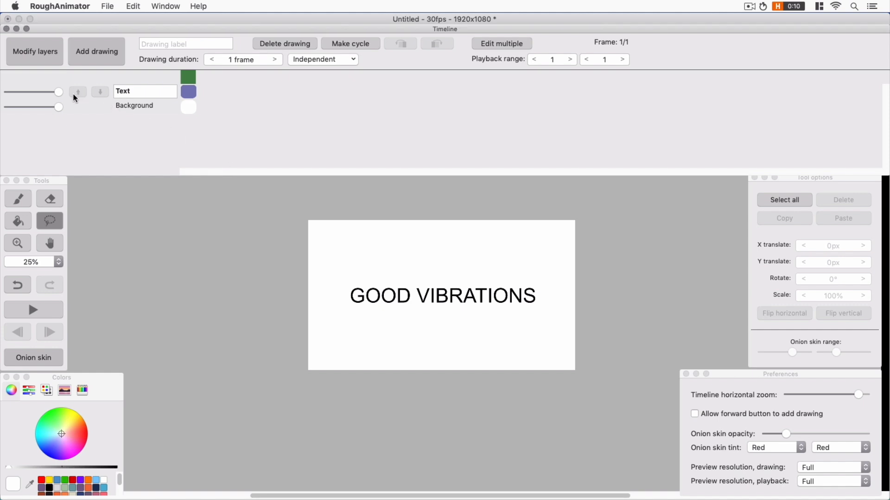
pyautogui.moveTo(57, 93); pyautogui.dragTo(20, 93)
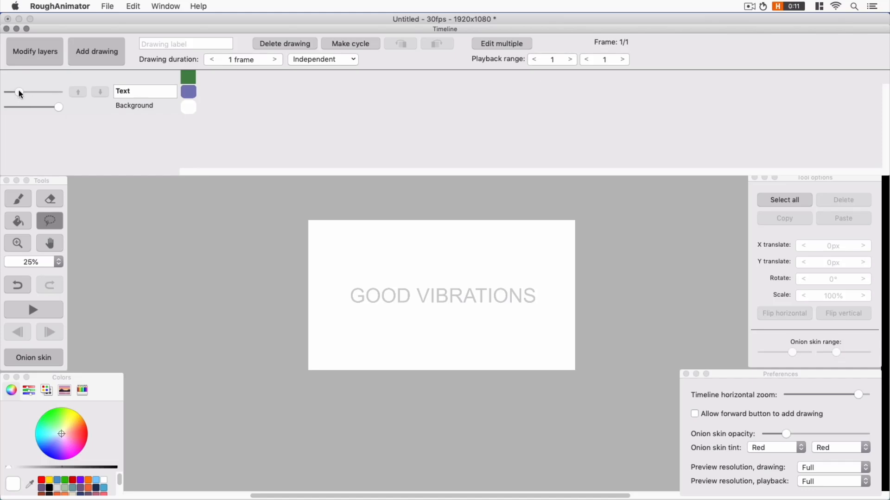
pyautogui.click(401, 257)
pyautogui.click(322, 101)
# - Add an empty layer above the Text layer and name it "Animated Text"
pyautogui.click(47, 52)
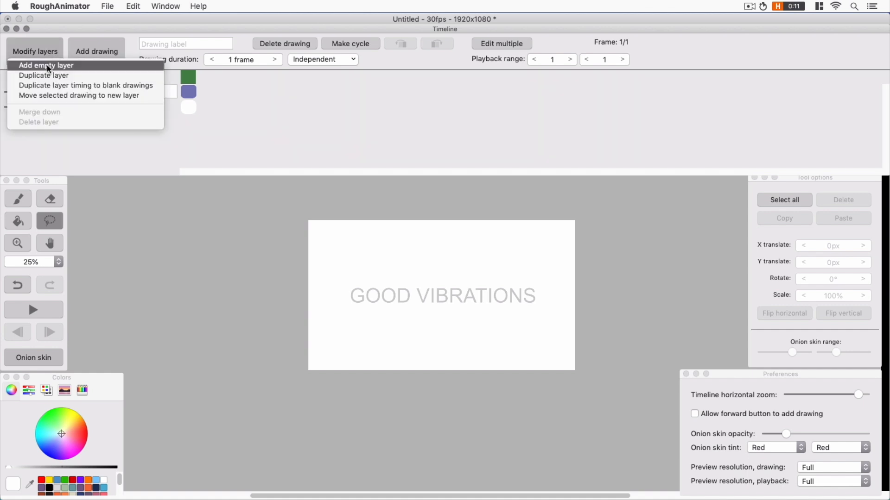
pyautogui.click(46, 65)
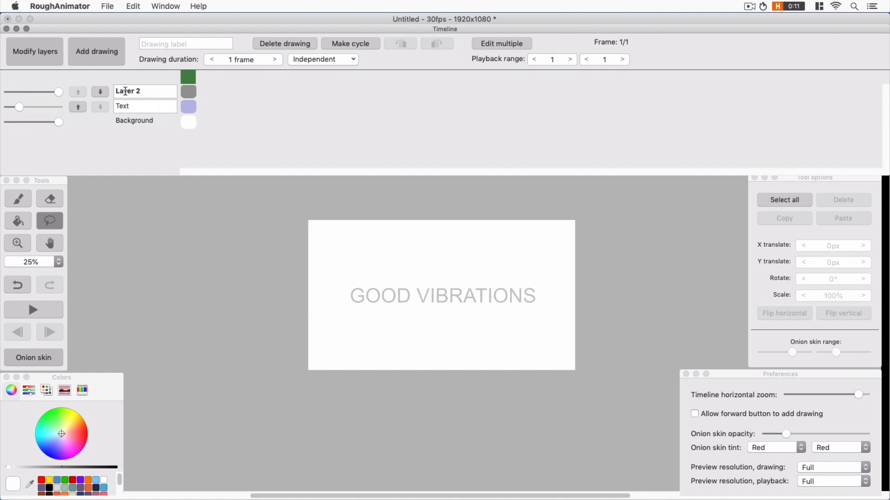
pyautogui.click(126, 91)
pyautogui.moveTo(144, 91); pyautogui.dragTo(114, 92)
pyautogui.write('Animated Text')
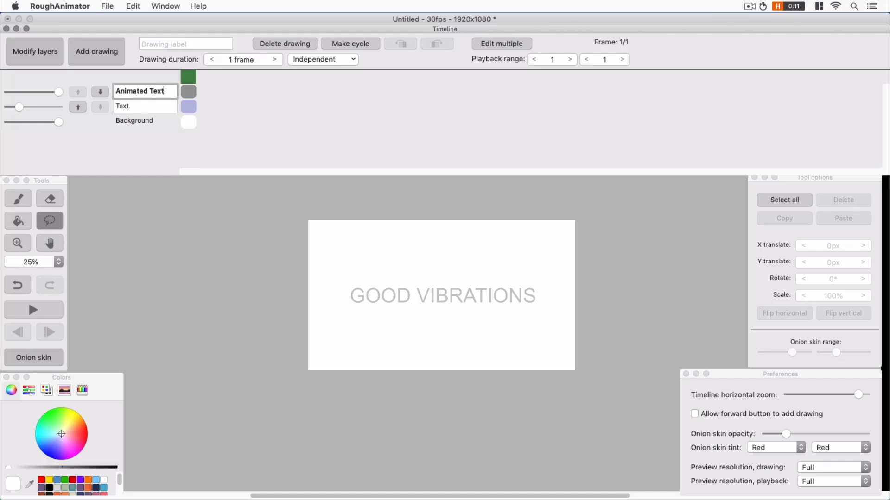
pyautogui.press('Return')
pyautogui.click(412, 326)
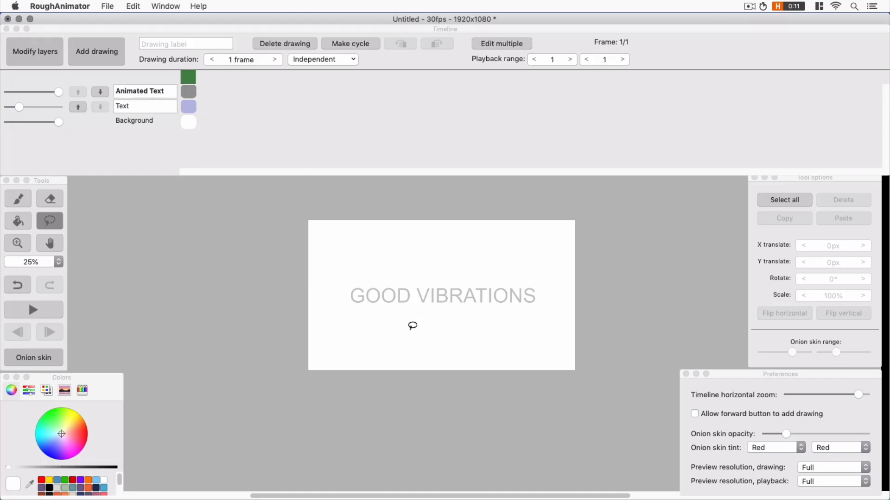
# - Select the Brush tool and change its colour to black, undoing the stray stroke made in white
pyautogui.click(18, 201)
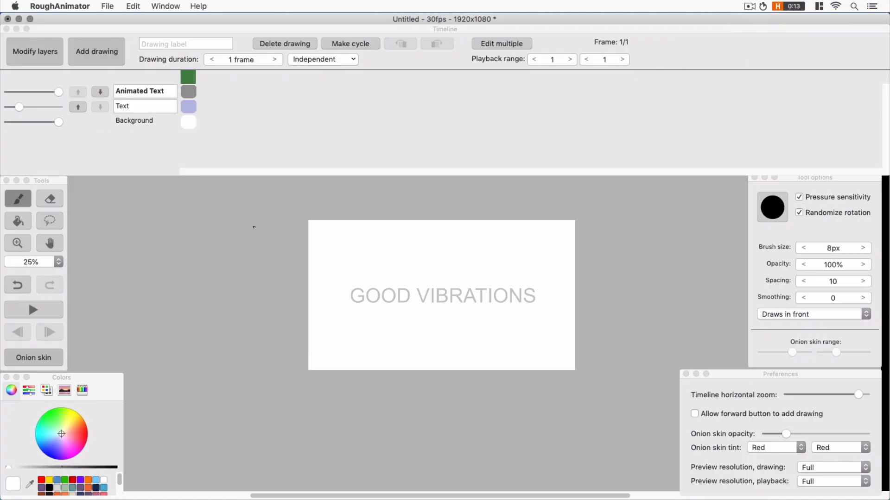
pyautogui.click(16, 200)
pyautogui.click(427, 291)
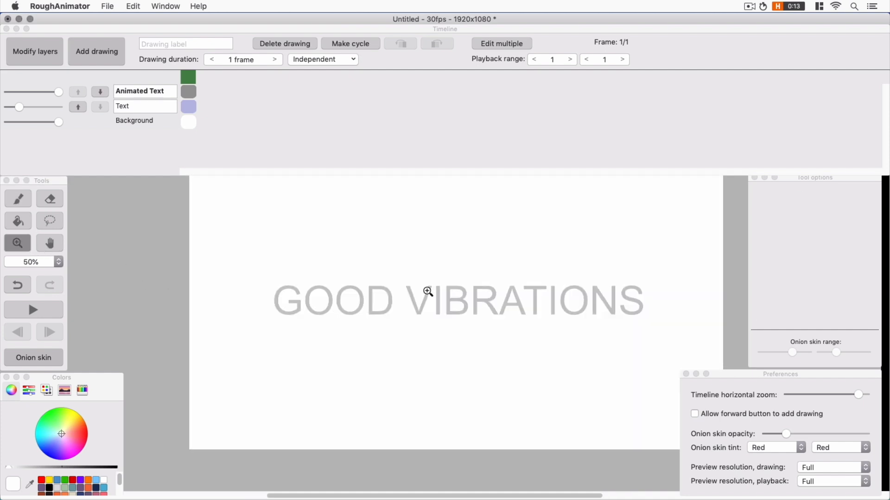
pyautogui.click(428, 291)
pyautogui.click(50, 242)
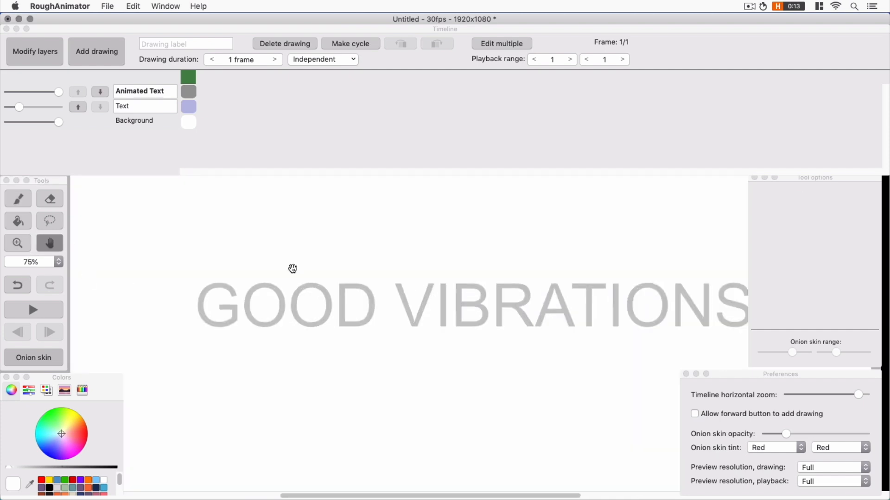
pyautogui.moveTo(372, 299); pyautogui.dragTo(490, 259)
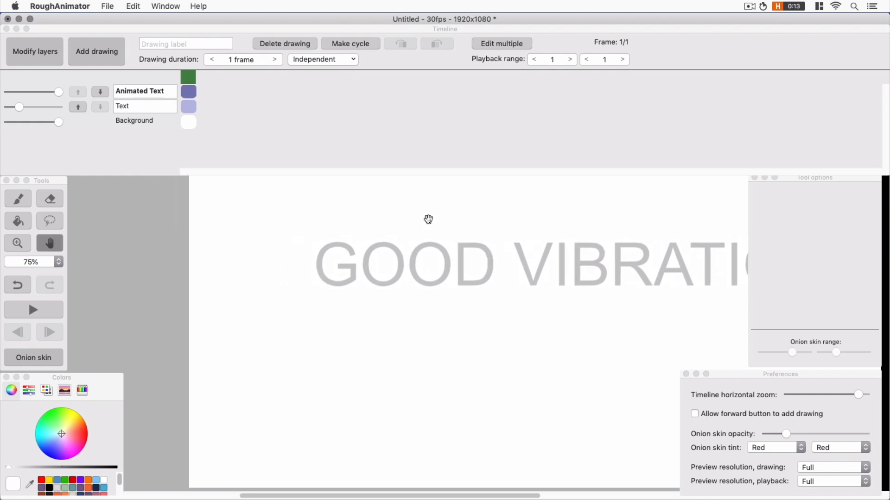
pyautogui.click(18, 199)
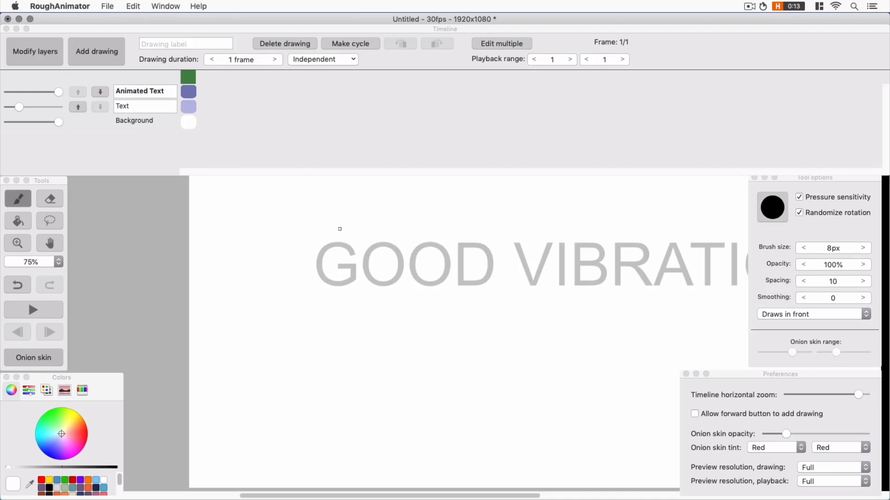
pyautogui.press('super+z')
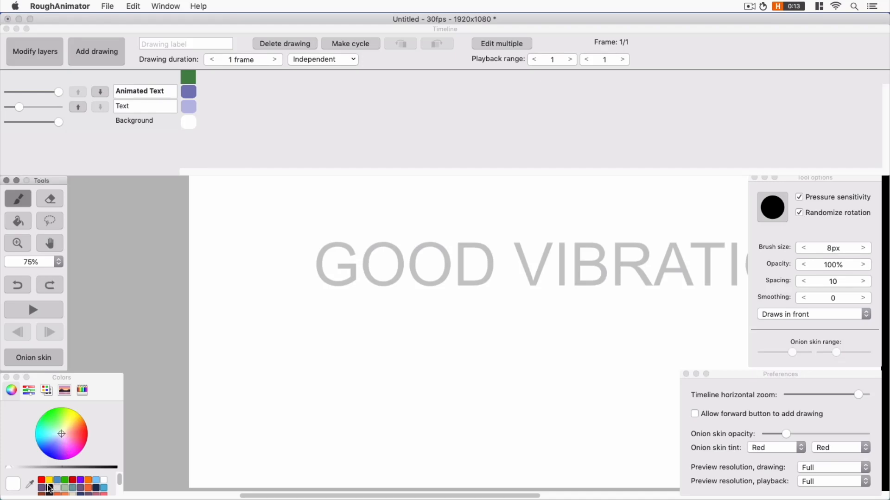
pyautogui.click(49, 487)
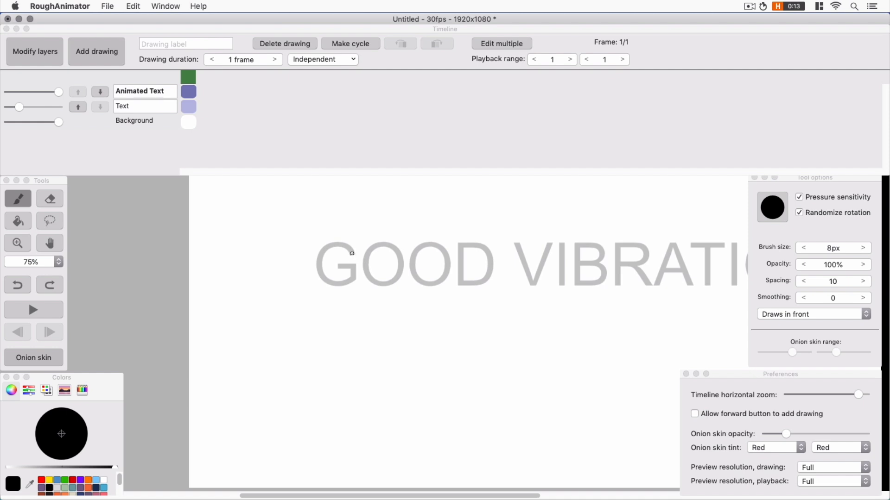
# - Test a short stroke on the letter G, undo it, and set the brush size to 15px
pyautogui.moveTo(344, 246); pyautogui.dragTo(343, 246)
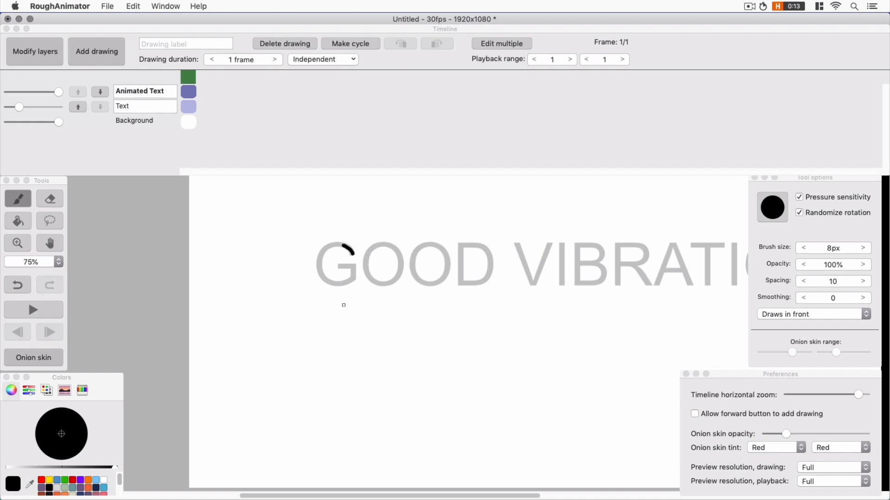
pyautogui.click(21, 287)
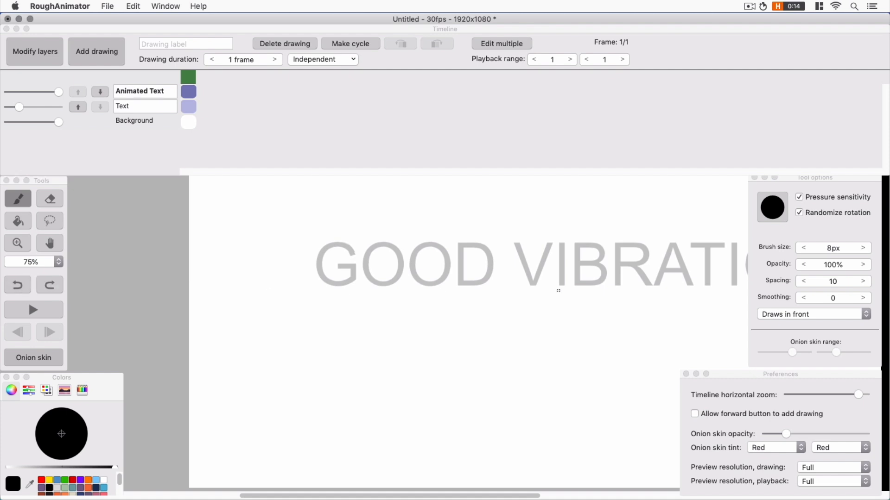
pyautogui.click(862, 249)
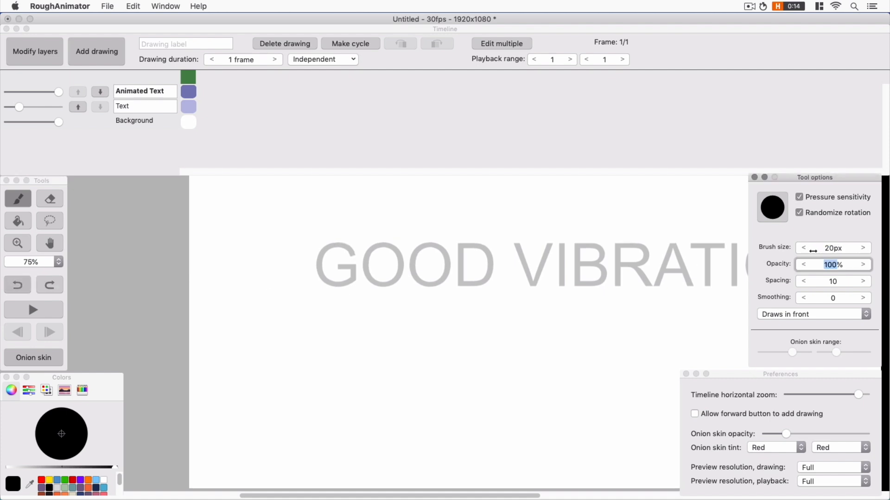
pyautogui.click(803, 250)
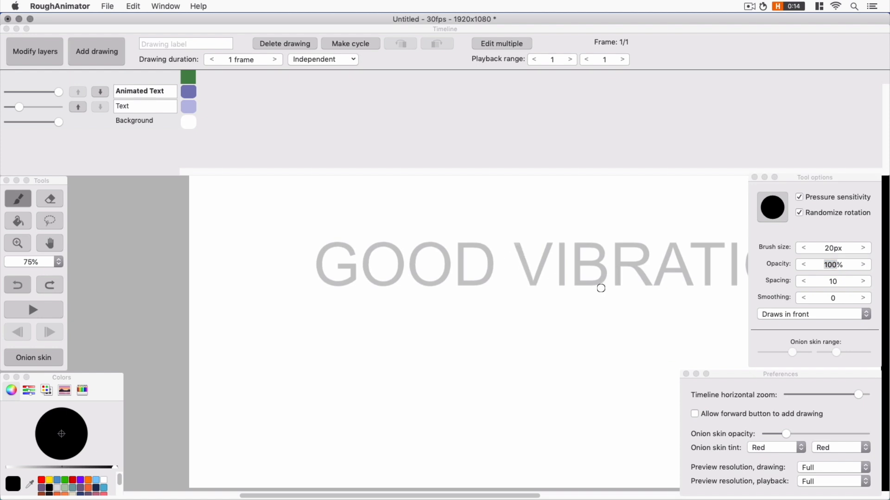
pyautogui.click(760, 292)
pyautogui.press('[')
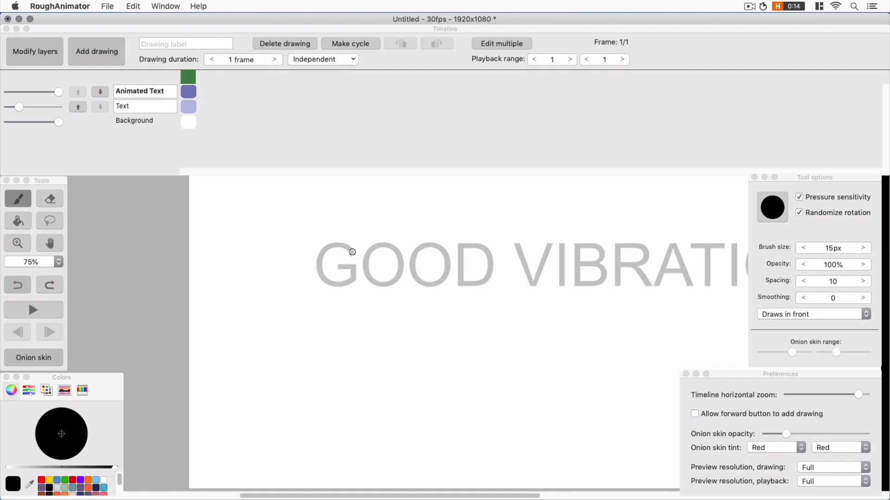
# - Trace the letters GOOD VIBRAT in black on the first Animated Text drawing, redoing the leg of the R
pyautogui.moveTo(353, 252)
pyautogui.mouseDown()
pyautogui.moveTo(320, 256)
pyautogui.moveTo(328, 282)
pyautogui.moveTo(352, 281)
pyautogui.moveTo(337, 267)
pyautogui.mouseUp()
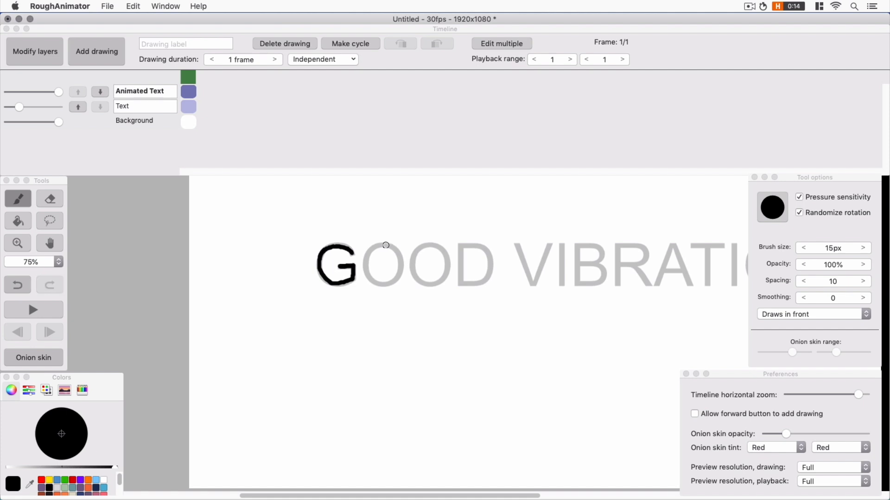
pyautogui.moveTo(390, 245)
pyautogui.mouseDown()
pyautogui.moveTo(372, 282)
pyautogui.moveTo(394, 282)
pyautogui.moveTo(389, 244)
pyautogui.mouseUp()
pyautogui.moveTo(438, 246)
pyautogui.mouseDown()
pyautogui.moveTo(414, 280)
pyautogui.moveTo(449, 256)
pyautogui.moveTo(435, 243)
pyautogui.moveTo(493, 258)
pyautogui.moveTo(465, 280)
pyautogui.moveTo(461, 245)
pyautogui.mouseUp()
pyautogui.moveTo(518, 245)
pyautogui.mouseDown()
pyautogui.moveTo(534, 285)
pyautogui.moveTo(550, 246)
pyautogui.moveTo(561, 254)
pyautogui.moveTo(562, 286)
pyautogui.moveTo(578, 285)
pyautogui.moveTo(577, 246)
pyautogui.moveTo(592, 247)
pyautogui.moveTo(603, 257)
pyautogui.moveTo(579, 265)
pyautogui.moveTo(605, 279)
pyautogui.moveTo(581, 285)
pyautogui.mouseUp()
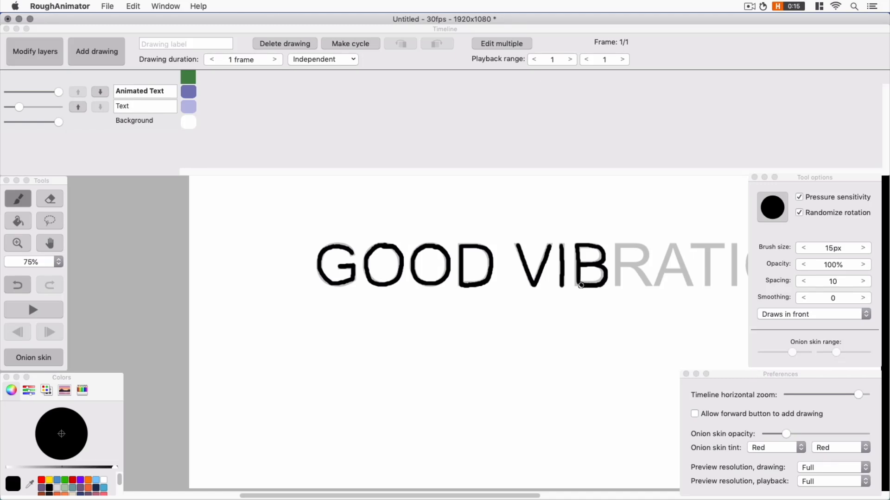
pyautogui.moveTo(618, 251)
pyautogui.mouseDown()
pyautogui.moveTo(619, 284)
pyautogui.moveTo(636, 246)
pyautogui.moveTo(644, 261)
pyautogui.moveTo(624, 265)
pyautogui.moveTo(647, 259)
pyautogui.moveTo(632, 266)
pyautogui.moveTo(651, 287)
pyautogui.mouseUp()
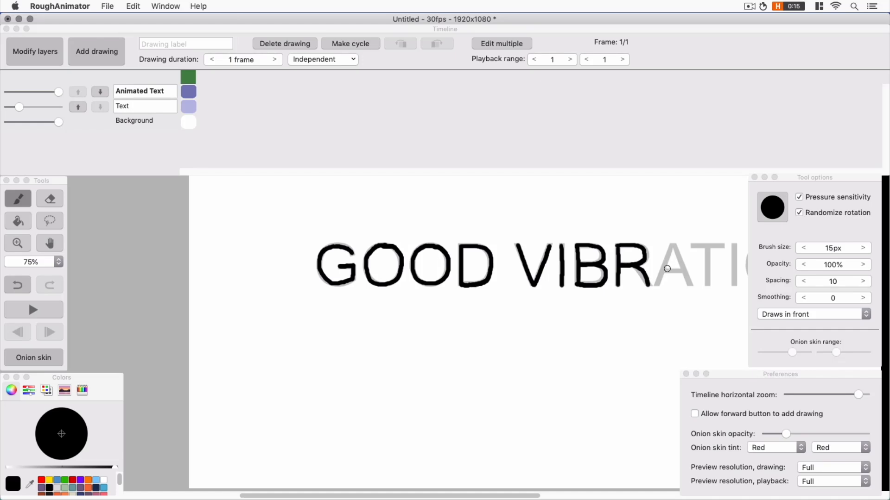
pyautogui.click(23, 288)
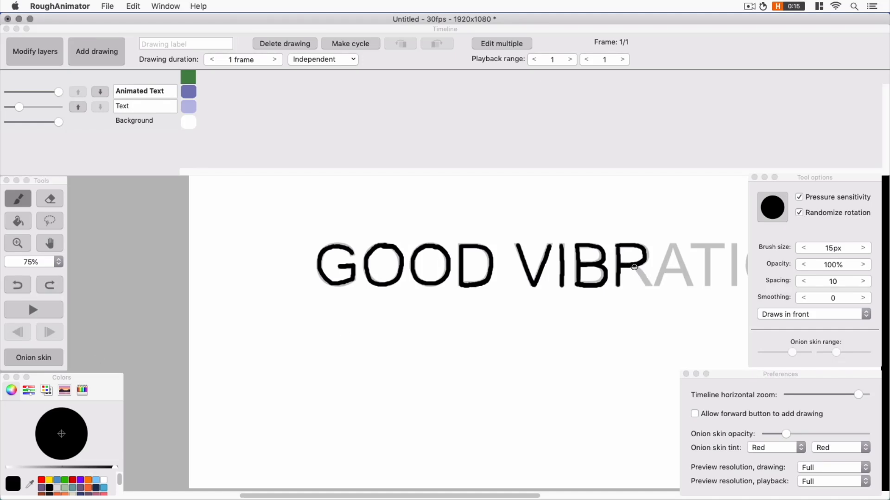
pyautogui.moveTo(634, 267)
pyautogui.mouseDown()
pyautogui.moveTo(651, 288)
pyautogui.moveTo(667, 250)
pyautogui.moveTo(676, 247)
pyautogui.moveTo(686, 278)
pyautogui.moveTo(681, 271)
pyautogui.moveTo(721, 246)
pyautogui.moveTo(708, 287)
pyautogui.mouseUp()
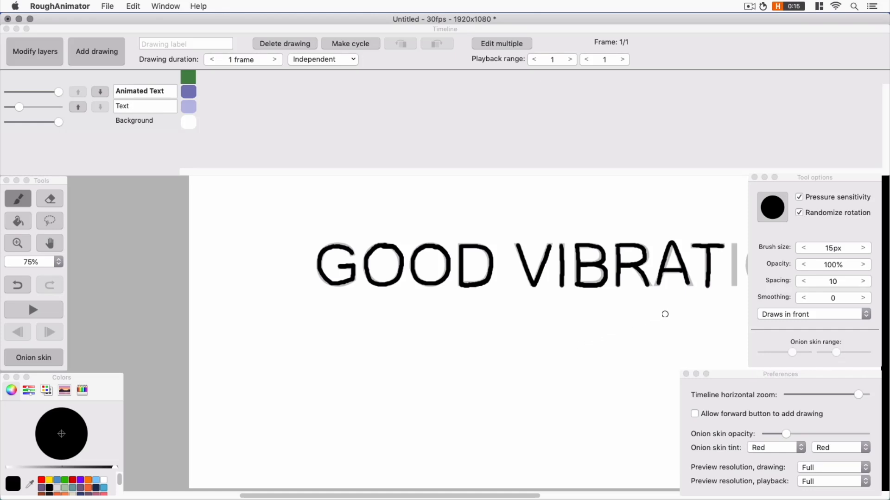
# - Trace the remaining letters IONS in black to finish the lettering on the first Animated Text drawing
pyautogui.press('space')
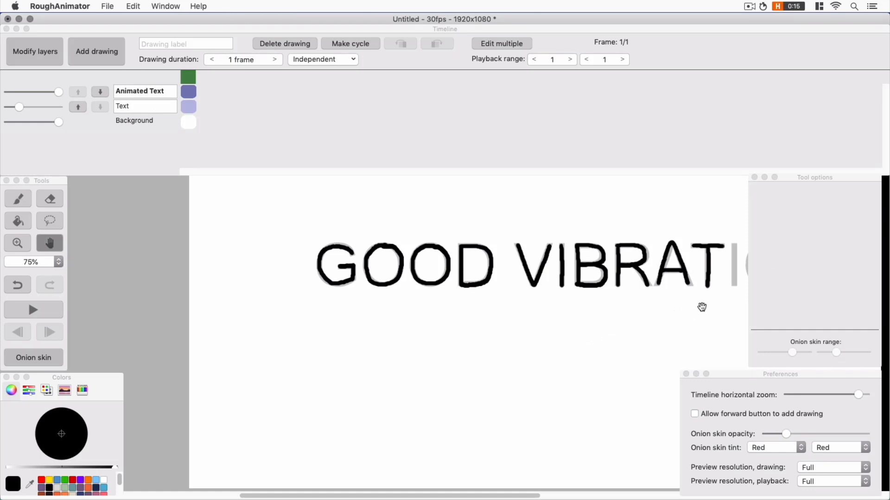
pyautogui.moveTo(701, 306); pyautogui.dragTo(508, 294)
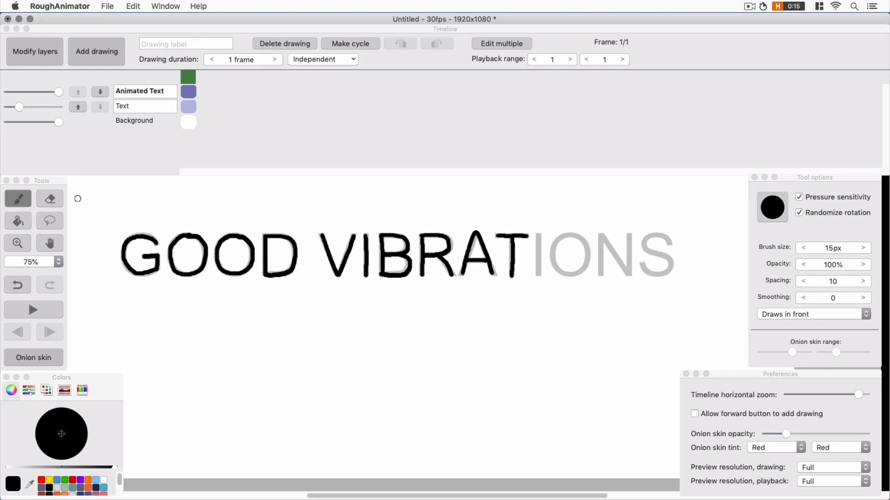
pyautogui.press('space')
pyautogui.press('b')
pyautogui.moveTo(539, 236); pyautogui.dragTo(540, 277)
pyautogui.moveTo(575, 235)
pyautogui.mouseDown()
pyautogui.moveTo(553, 260)
pyautogui.moveTo(570, 277)
pyautogui.moveTo(582, 272)
pyautogui.moveTo(578, 234)
pyautogui.mouseUp()
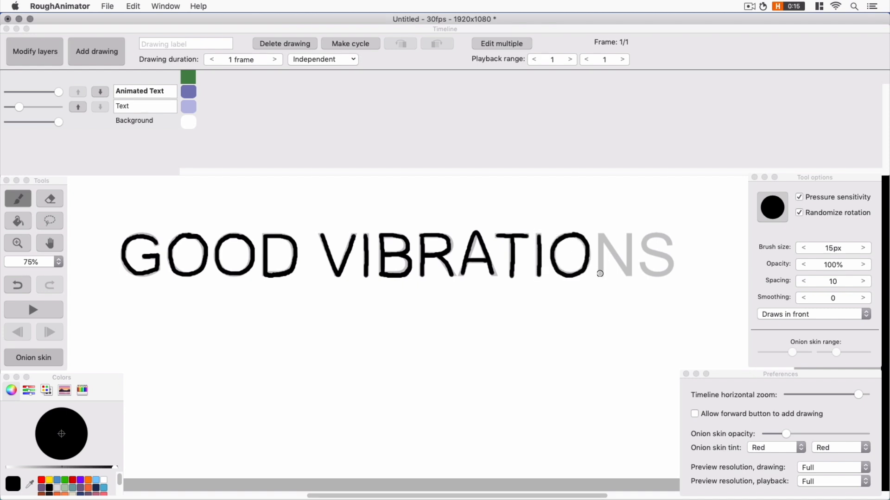
pyautogui.moveTo(599, 273)
pyautogui.mouseDown()
pyautogui.moveTo(601, 235)
pyautogui.moveTo(630, 277)
pyautogui.moveTo(630, 236)
pyautogui.moveTo(662, 234)
pyautogui.moveTo(646, 246)
pyautogui.moveTo(671, 272)
pyautogui.moveTo(650, 277)
pyautogui.moveTo(643, 263)
pyautogui.mouseUp()
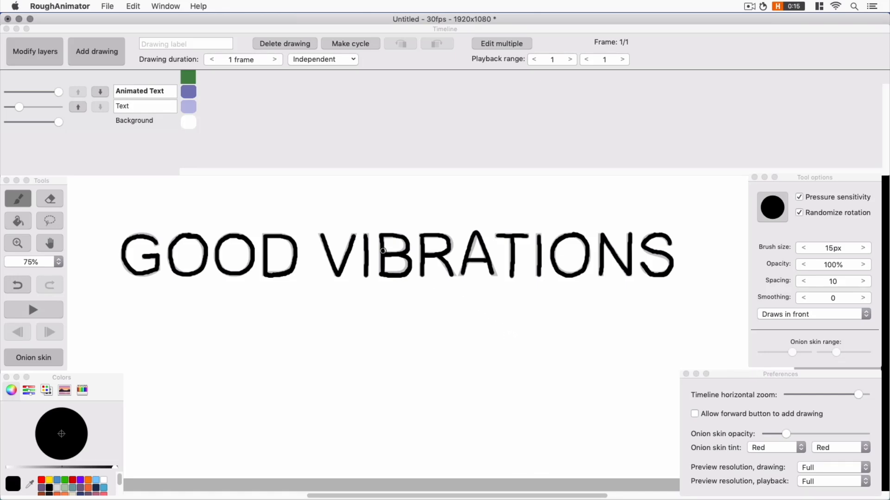
# - Add an empty second drawing to the Animated Text layer and extend the Text layer's drawing to 3 frames
pyautogui.click(104, 55)
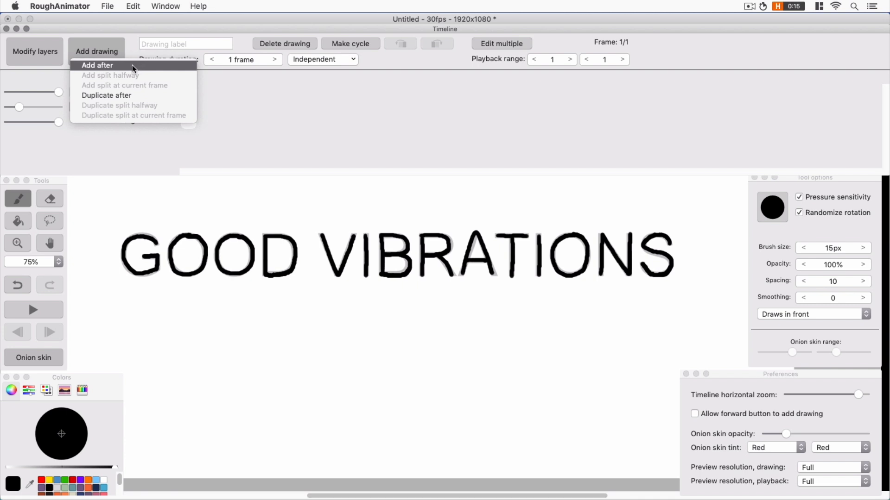
pyautogui.click(110, 66)
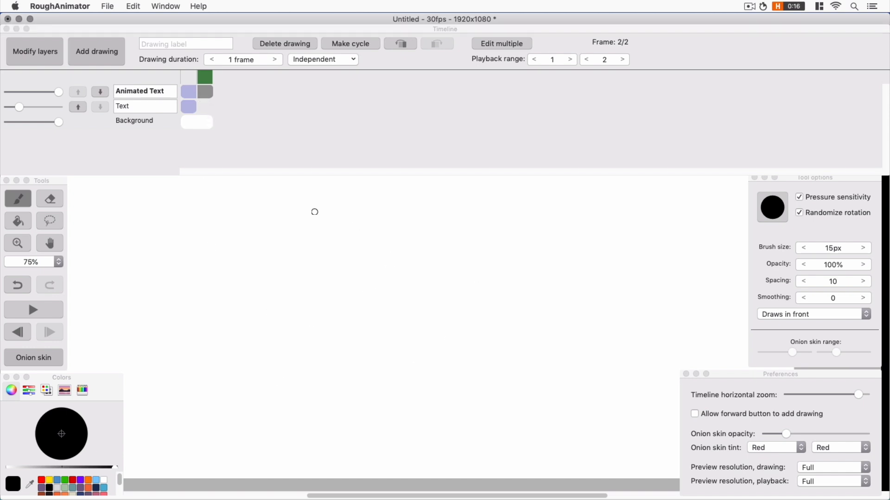
pyautogui.click(188, 108)
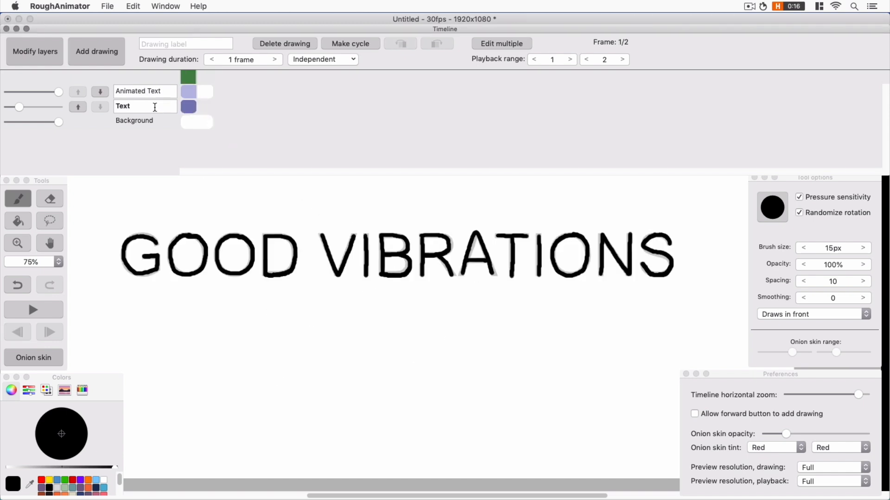
pyautogui.click(275, 60)
pyautogui.click(275, 60)
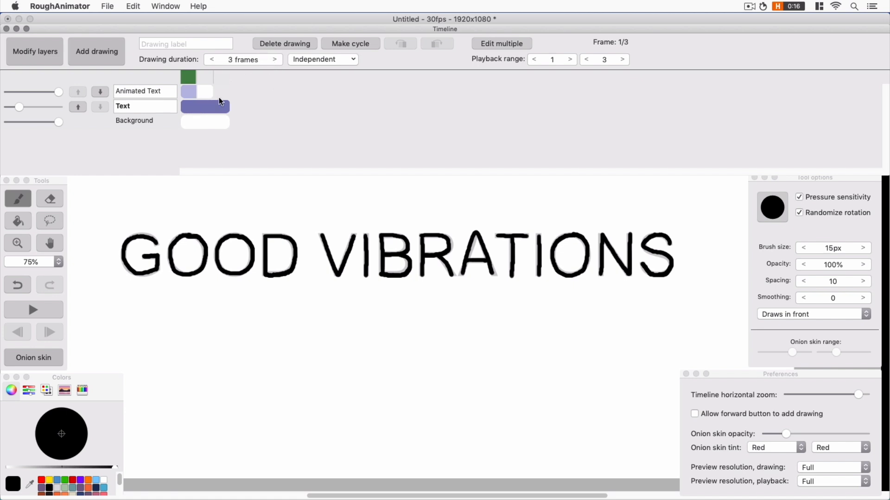
# - Trace the letters GOOD VIB in black with the Brush on the second Animated Text drawing
pyautogui.click(205, 92)
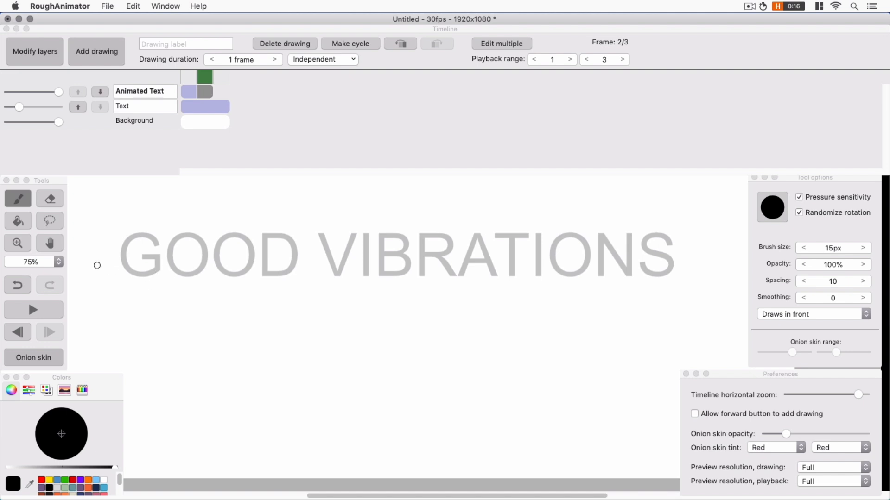
pyautogui.press('h')
pyautogui.moveTo(273, 283); pyautogui.dragTo(502, 288)
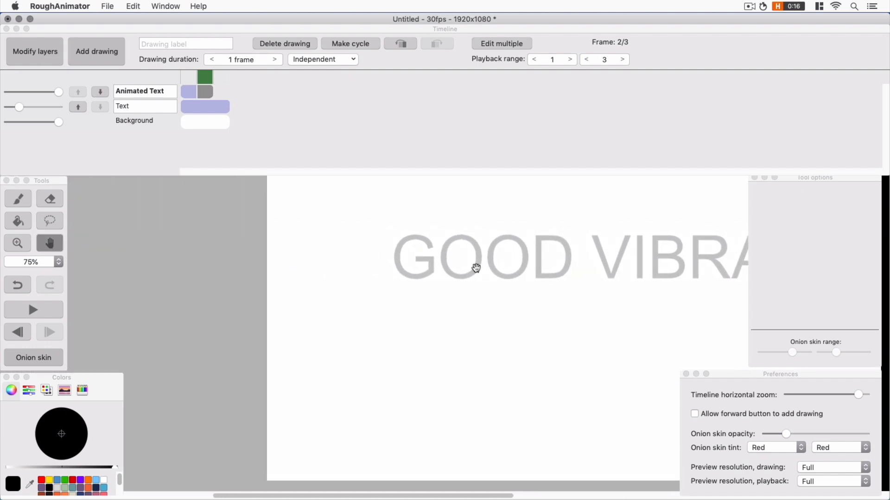
pyautogui.press('b')
pyautogui.moveTo(431, 245)
pyautogui.mouseDown()
pyautogui.moveTo(404, 242)
pyautogui.moveTo(404, 276)
pyautogui.moveTo(431, 274)
pyautogui.moveTo(423, 258)
pyautogui.moveTo(450, 242)
pyautogui.moveTo(458, 278)
pyautogui.moveTo(463, 237)
pyautogui.mouseUp()
pyautogui.moveTo(510, 239)
pyautogui.mouseDown()
pyautogui.moveTo(492, 250)
pyautogui.moveTo(504, 278)
pyautogui.moveTo(523, 269)
pyautogui.moveTo(511, 239)
pyautogui.mouseUp()
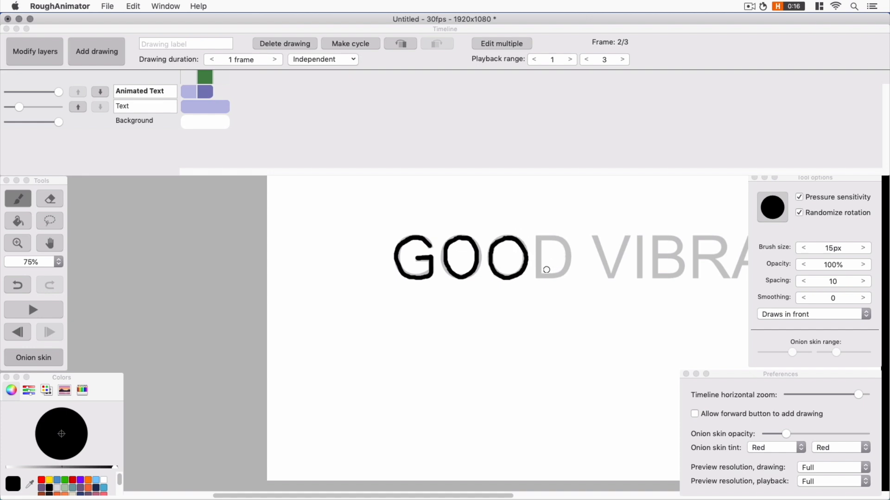
pyautogui.moveTo(540, 278)
pyautogui.mouseDown()
pyautogui.moveTo(539, 242)
pyautogui.moveTo(552, 239)
pyautogui.moveTo(573, 256)
pyautogui.moveTo(559, 278)
pyautogui.moveTo(539, 278)
pyautogui.mouseUp()
pyautogui.moveTo(595, 236)
pyautogui.mouseDown()
pyautogui.moveTo(611, 277)
pyautogui.moveTo(627, 239)
pyautogui.moveTo(640, 279)
pyautogui.mouseUp()
pyautogui.moveTo(655, 238); pyautogui.dragTo(659, 278)
# - Trace the letters RATIONS on the second Animated Text drawing, undoing and redrawing the S
pyautogui.hscroll(10, 665, 280)
pyautogui.moveTo(390, 231); pyautogui.dragTo(391, 273)
pyautogui.moveTo(390, 231); pyautogui.dragTo(421, 275)
pyautogui.moveTo(427, 274)
pyautogui.mouseDown()
pyautogui.moveTo(464, 273)
pyautogui.moveTo(454, 258)
pyautogui.mouseUp()
pyautogui.moveTo(461, 229); pyautogui.dragTo(480, 273)
pyautogui.moveTo(508, 230); pyautogui.dragTo(508, 273)
pyautogui.moveTo(542, 230)
pyautogui.mouseDown()
pyautogui.moveTo(520, 245)
pyautogui.moveTo(568, 249)
pyautogui.moveTo(599, 230)
pyautogui.mouseUp()
pyautogui.moveTo(638, 237)
pyautogui.mouseDown()
pyautogui.moveTo(621, 229)
pyautogui.moveTo(611, 268)
pyautogui.mouseUp()
pyautogui.press('super+z')
pyautogui.moveTo(638, 237)
pyautogui.mouseDown()
pyautogui.moveTo(619, 233)
pyautogui.moveTo(638, 260)
pyautogui.moveTo(609, 256)
pyautogui.mouseUp()
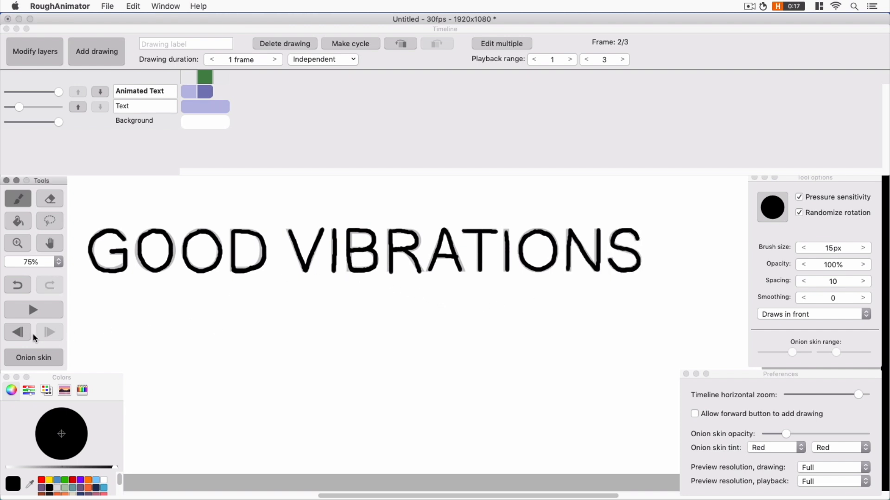
pyautogui.click(49, 203)
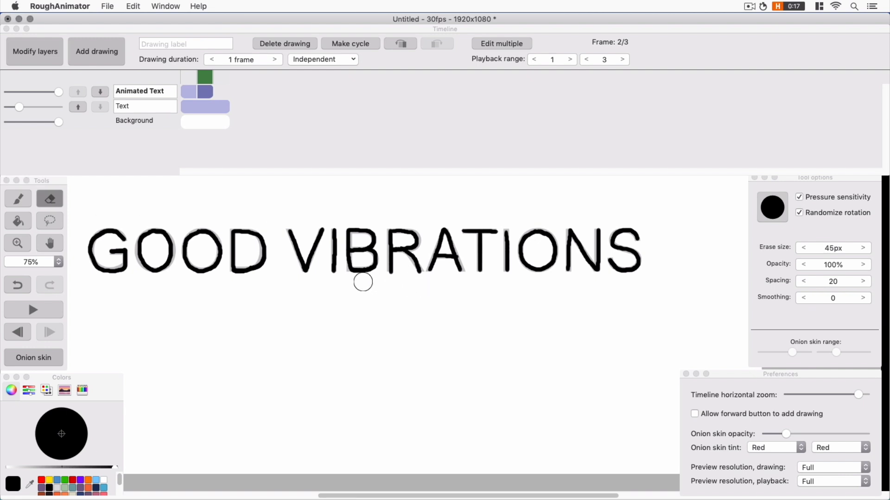
pyautogui.moveTo(349, 258)
pyautogui.mouseDown()
pyautogui.moveTo(346, 274)
pyautogui.moveTo(378, 266)
pyautogui.mouseUp()
pyautogui.click(19, 202)
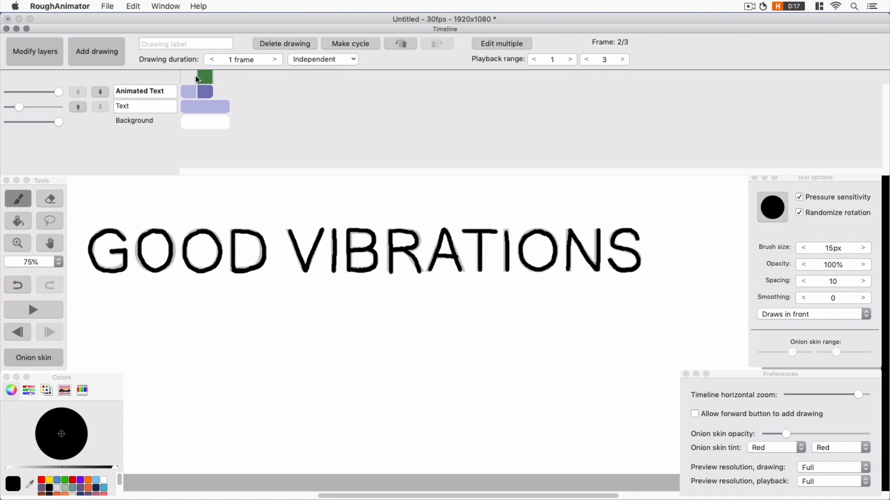
# - Add a third drawing to the Animated Text layer and trace GOOD on it in black, undoing the stray stroke
pyautogui.click(107, 53)
pyautogui.click(111, 69)
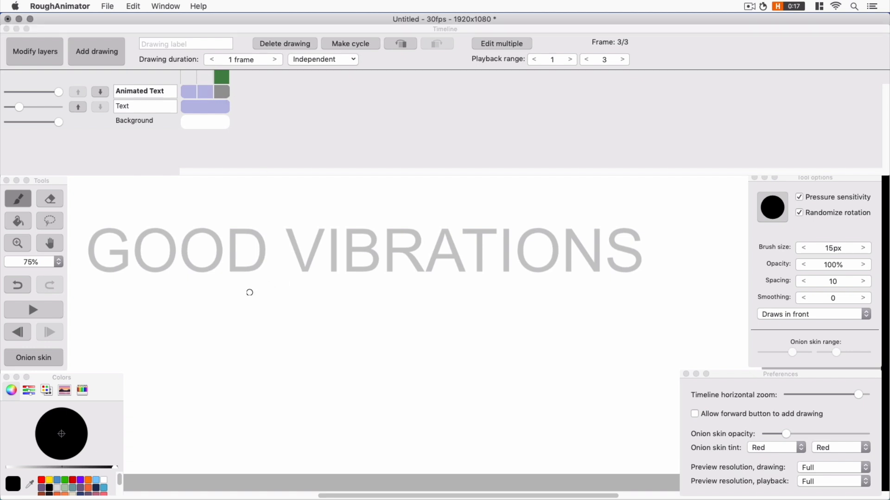
pyautogui.press('space')
pyautogui.moveTo(185, 302)
pyautogui.mouseDown()
pyautogui.moveTo(349, 288)
pyautogui.moveTo(449, 299)
pyautogui.moveTo(411, 303)
pyautogui.mouseUp()
pyautogui.moveTo(377, 251)
pyautogui.mouseDown()
pyautogui.moveTo(349, 257)
pyautogui.moveTo(389, 261)
pyautogui.moveTo(390, 277)
pyautogui.moveTo(408, 244)
pyautogui.mouseUp()
pyautogui.moveTo(463, 247)
pyautogui.mouseDown()
pyautogui.moveTo(468, 284)
pyautogui.moveTo(457, 246)
pyautogui.moveTo(485, 250)
pyautogui.mouseUp()
pyautogui.moveTo(543, 248)
pyautogui.mouseDown()
pyautogui.moveTo(556, 288)
pyautogui.moveTo(341, 281)
pyautogui.mouseUp()
pyautogui.press('super+z')
pyautogui.press('space')
# - Trace the word VIBRATIONS in black to finish the lettering on the third Animated Text drawing
pyautogui.moveTo(325, 248)
pyautogui.mouseDown()
pyautogui.moveTo(354, 257)
pyautogui.moveTo(358, 247)
pyautogui.mouseUp()
pyautogui.moveTo(370, 247); pyautogui.dragTo(369, 287)
pyautogui.moveTo(386, 286)
pyautogui.mouseDown()
pyautogui.moveTo(386, 266)
pyautogui.moveTo(426, 288)
pyautogui.moveTo(498, 287)
pyautogui.moveTo(533, 249)
pyautogui.moveTo(570, 249)
pyautogui.moveTo(633, 290)
pyautogui.moveTo(633, 247)
pyautogui.mouseUp()
pyautogui.moveTo(674, 253)
pyautogui.mouseDown()
pyautogui.moveTo(651, 263)
pyautogui.moveTo(647, 281)
pyautogui.mouseUp()
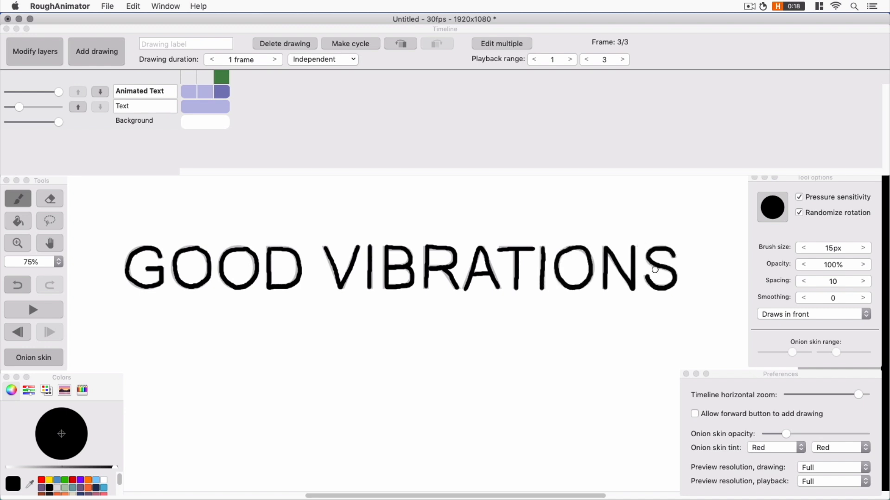
# - Set the duration of the Text layer's drawing to 120 frames
pyautogui.click(275, 132)
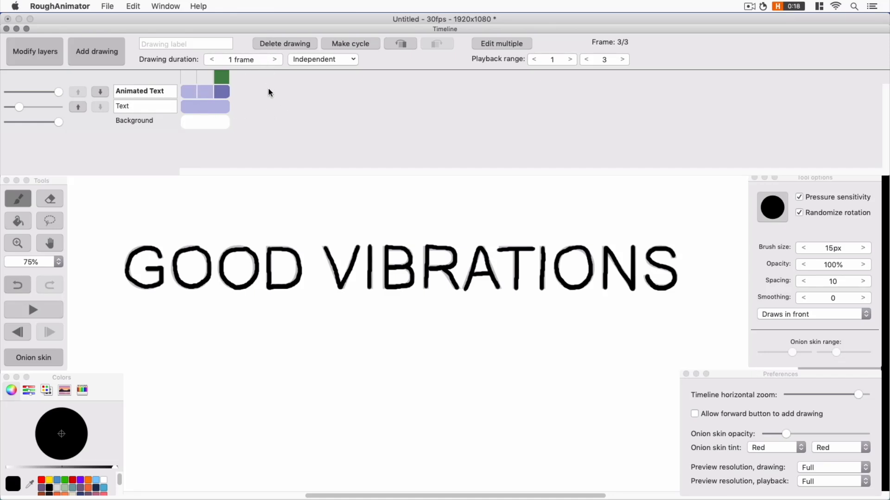
pyautogui.click(202, 108)
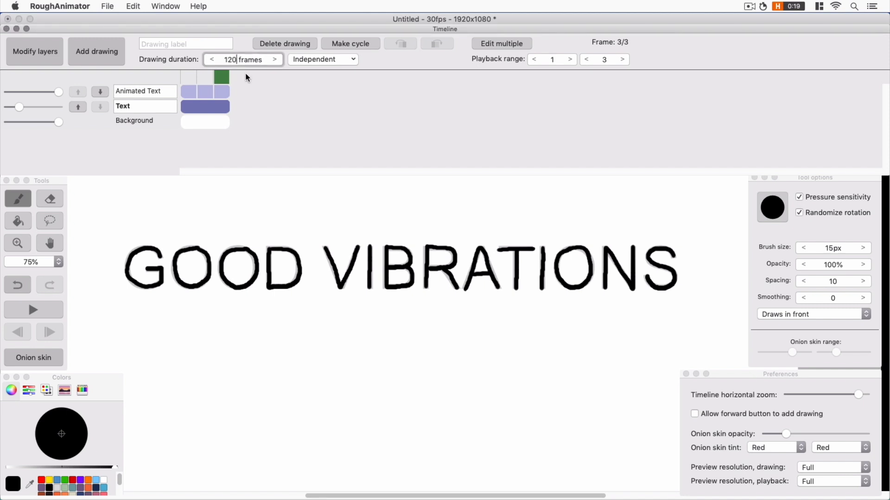
pyautogui.press('Return')
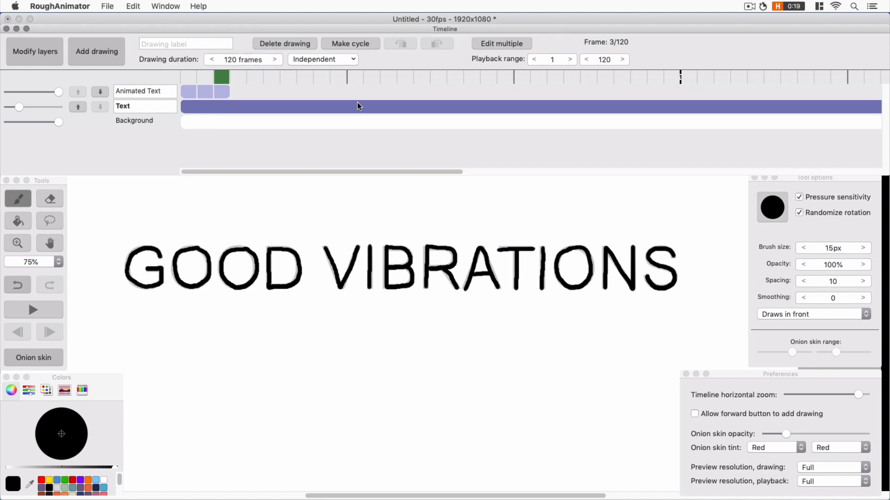
# - Try a duration of 121 frames for the Text layer's drawing and return it to 120 frames
pyautogui.moveTo(403, 171); pyautogui.dragTo(828, 165)
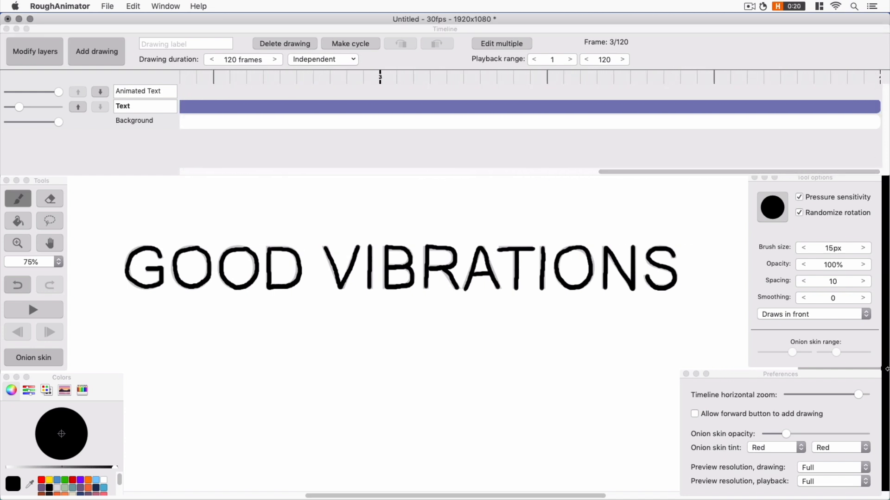
pyautogui.click(274, 59)
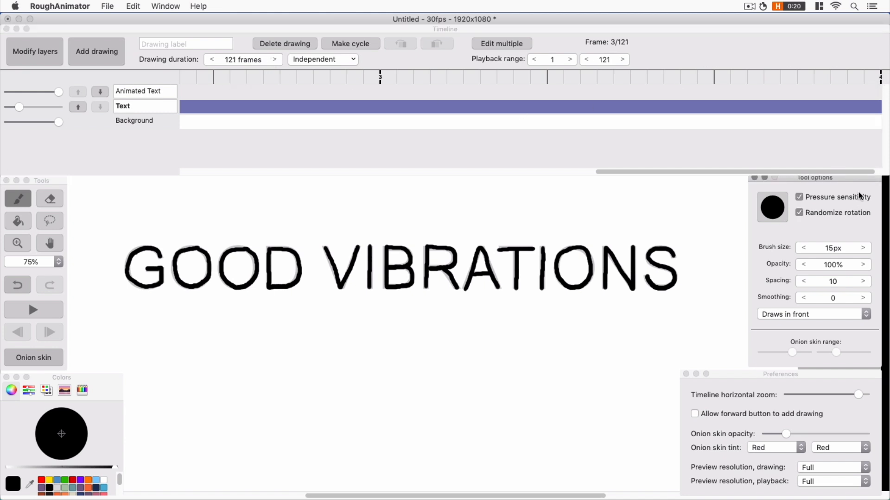
pyautogui.moveTo(857, 172); pyautogui.dragTo(878, 171)
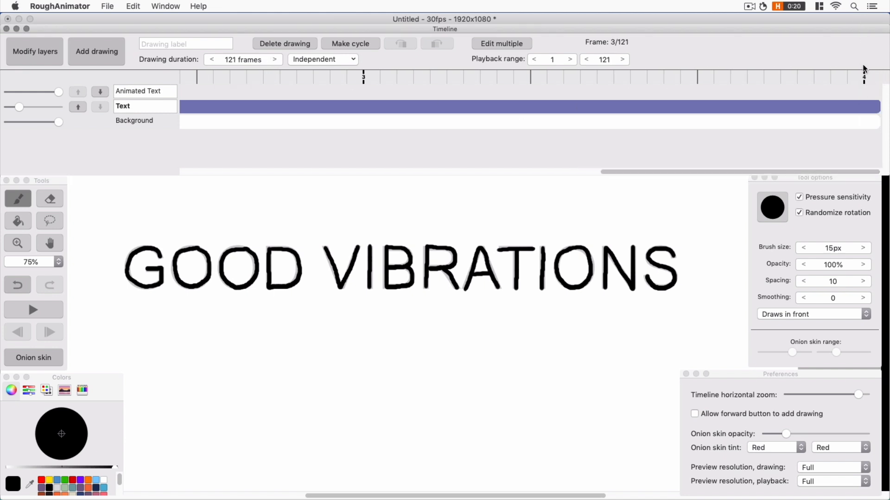
pyautogui.click(212, 59)
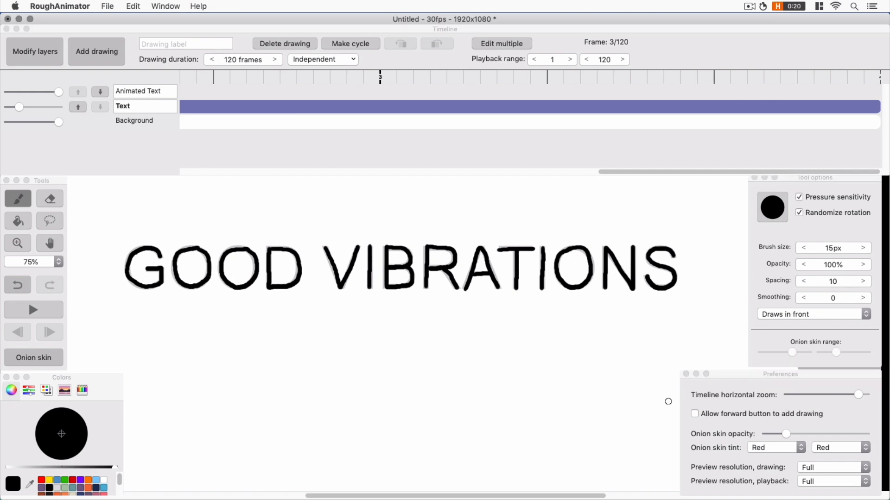
# - Reduce the timeline's horizontal zoom and set each of the three Animated Text drawings to a duration of 3 frames
pyautogui.moveTo(858, 394); pyautogui.dragTo(841, 396)
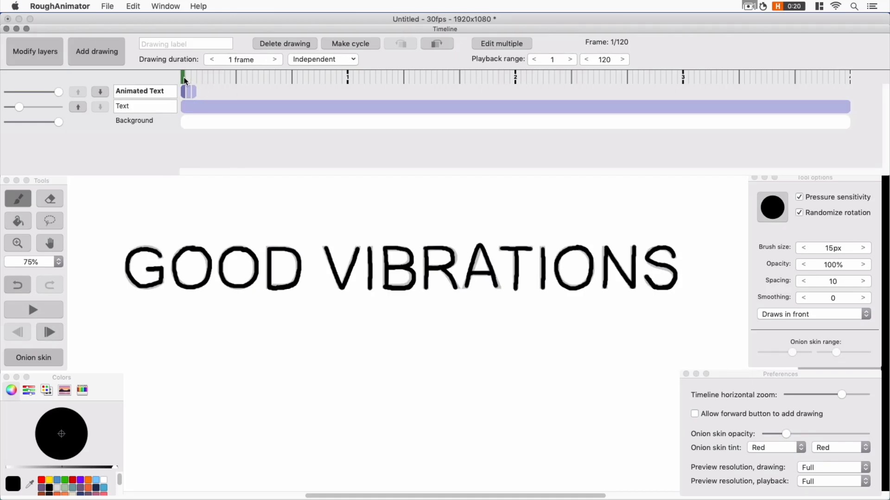
pyautogui.moveTo(186, 77)
pyautogui.mouseDown()
pyautogui.moveTo(194, 76)
pyautogui.moveTo(183, 82)
pyautogui.mouseUp()
pyautogui.click(276, 60)
pyautogui.click(276, 60)
pyautogui.click(201, 91)
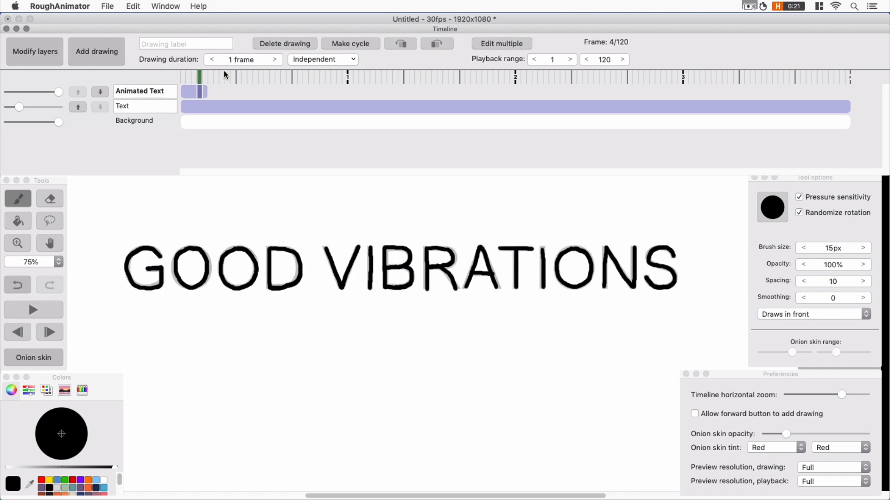
pyautogui.click(275, 61)
pyautogui.click(216, 92)
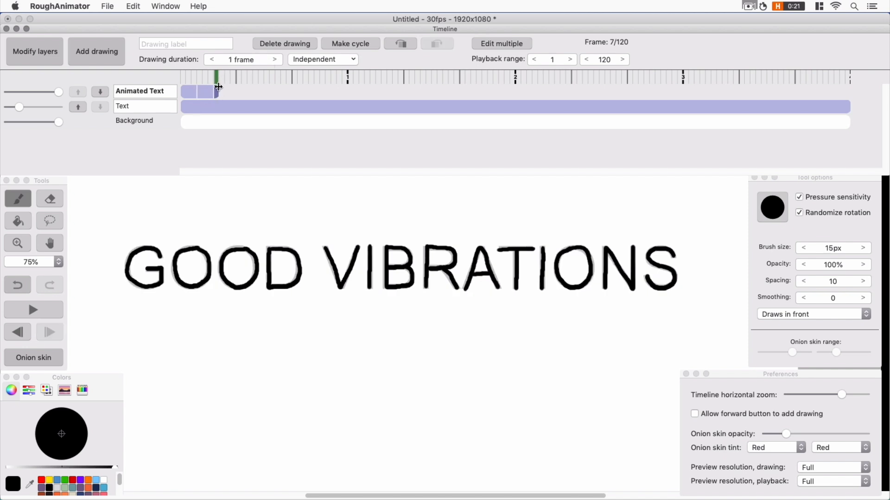
pyautogui.click(275, 59)
pyautogui.click(273, 59)
# - Add a fourth drawing to the Animated Text layer and make it a forward cycle repeating the previous 3 drawings
pyautogui.click(111, 55)
pyautogui.click(113, 66)
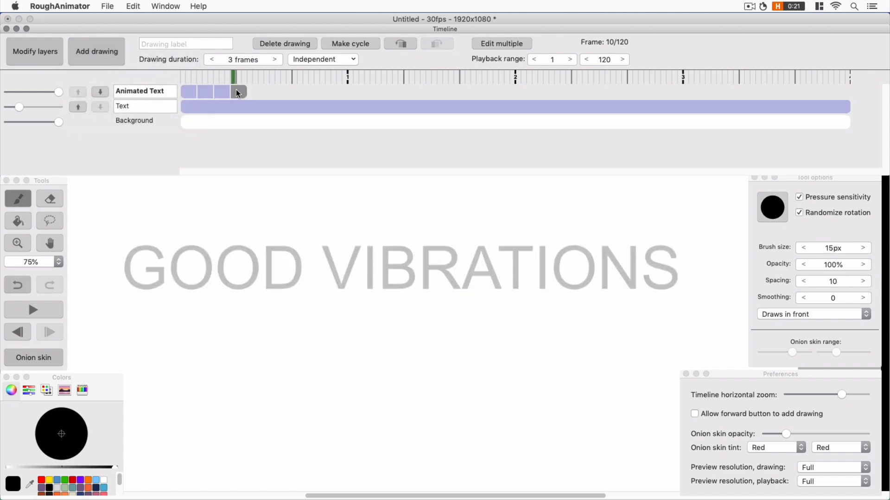
pyautogui.click(352, 43)
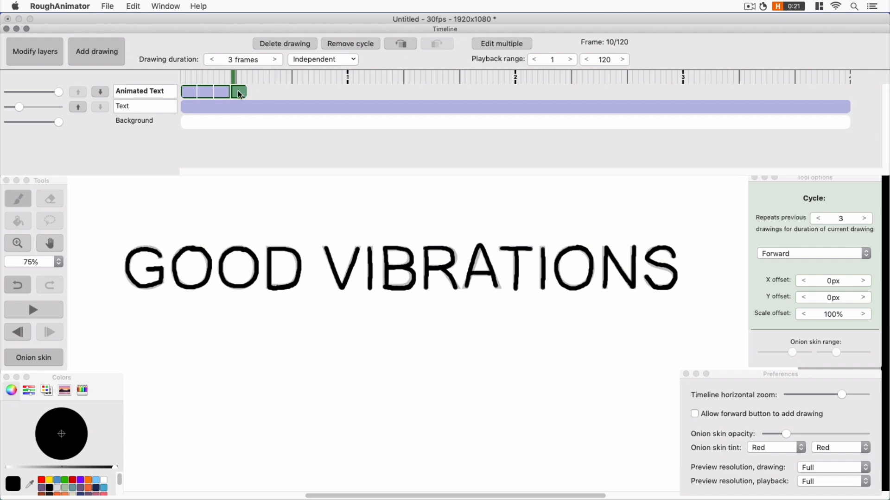
# - Extend the Animated Text layer's cycle to a duration of 111 frames
pyautogui.click(275, 60)
pyautogui.click(274, 59)
pyautogui.click(275, 59)
pyautogui.click(275, 59)
pyautogui.click(275, 60)
pyautogui.click(275, 59)
pyautogui.click(274, 59)
pyautogui.click(275, 59)
pyautogui.click(274, 59)
pyautogui.click(274, 59)
pyautogui.click(274, 59)
pyautogui.click(275, 60)
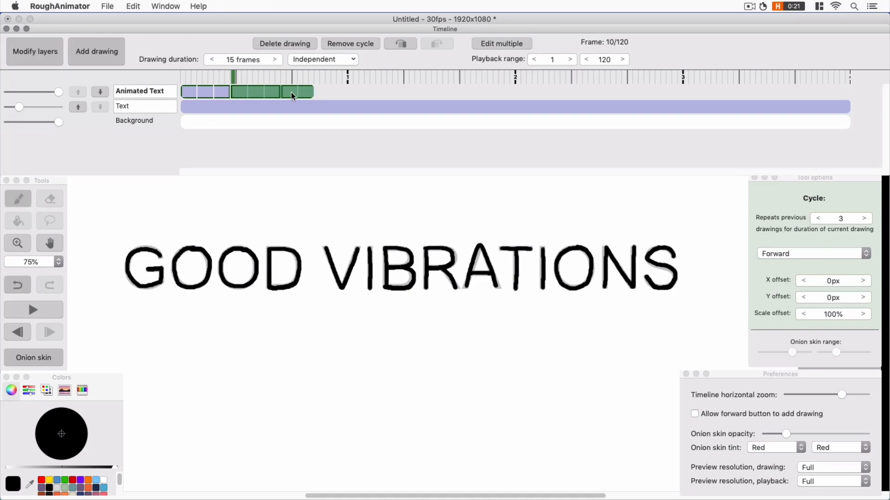
pyautogui.doubleClick(232, 62)
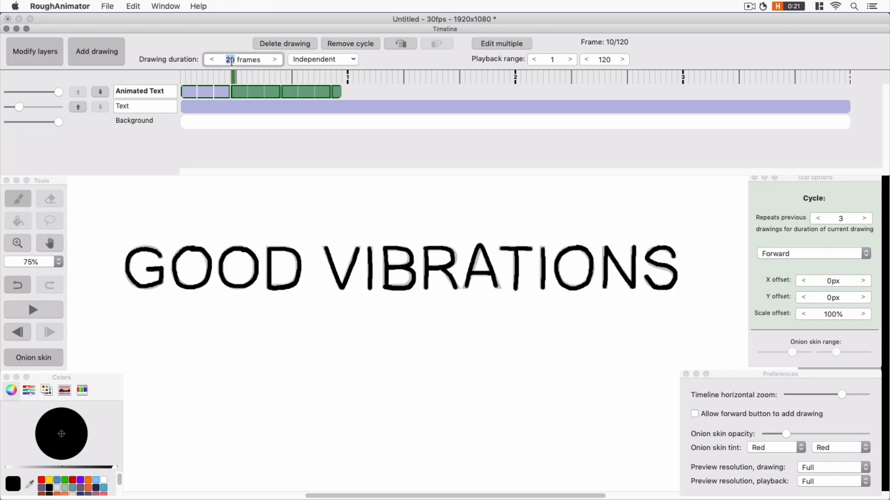
pyautogui.write('110')
pyautogui.press('Return')
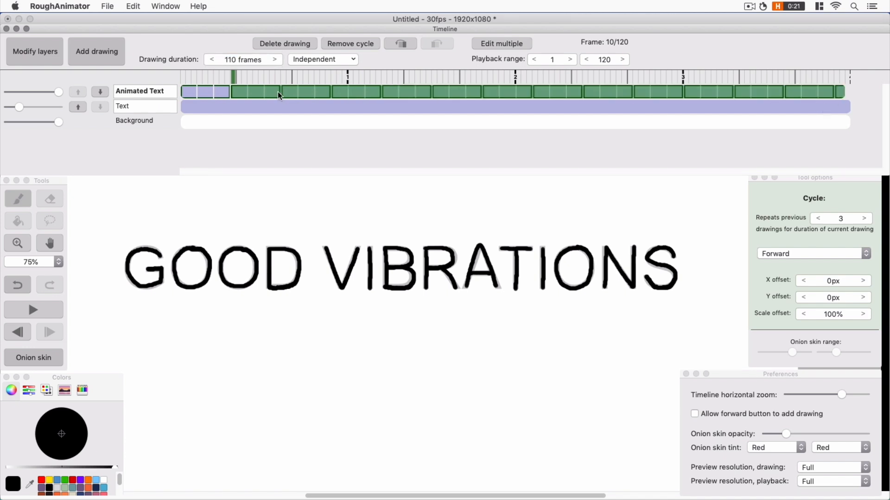
pyautogui.click(275, 60)
# - Play the cycled lettering animation from the beginning of the timeline and stop it
pyautogui.click(184, 77)
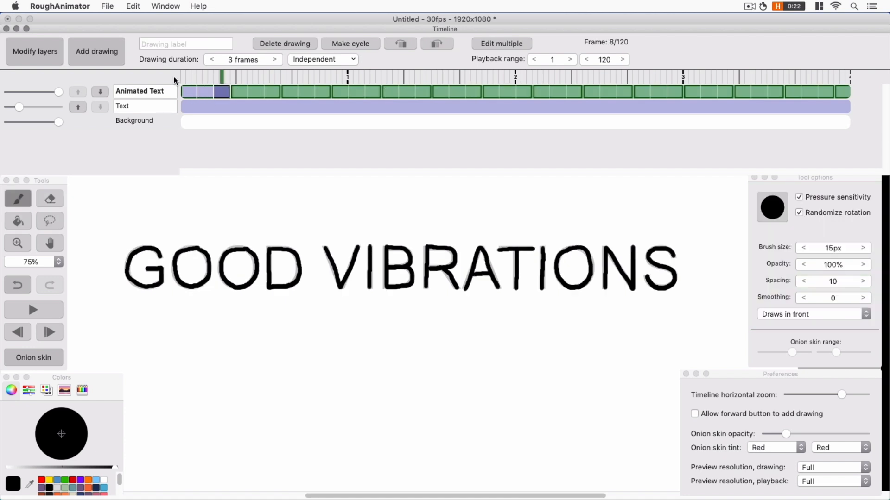
pyautogui.click(38, 313)
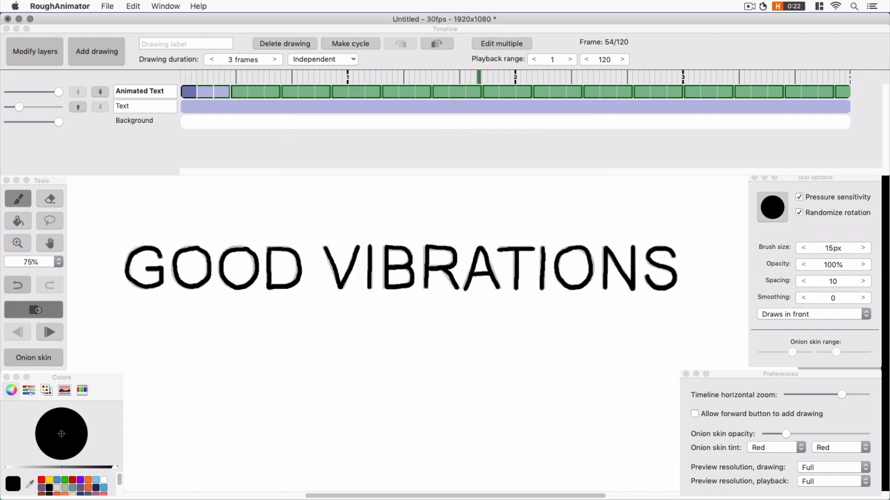
pyautogui.click(34, 307)
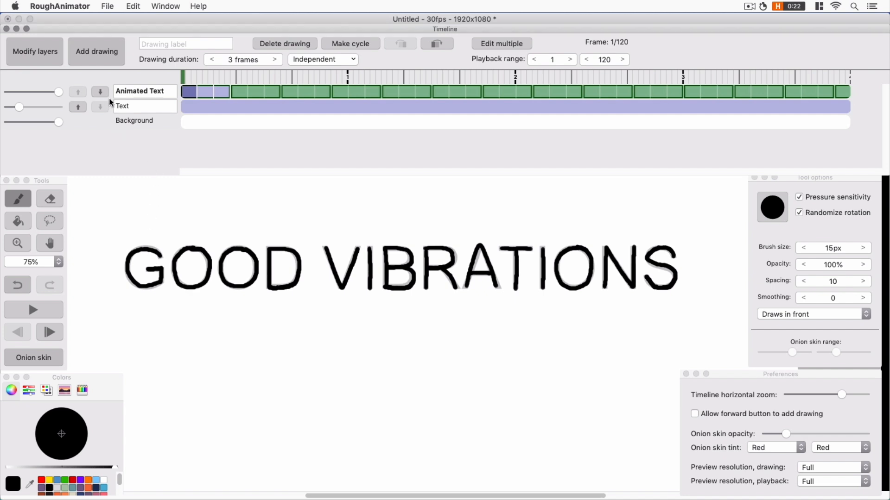
# - Hide the Text layer by lowering its opacity to zero and preview the animation without the reference text
pyautogui.moveTo(19, 108); pyautogui.dragTo(7, 108)
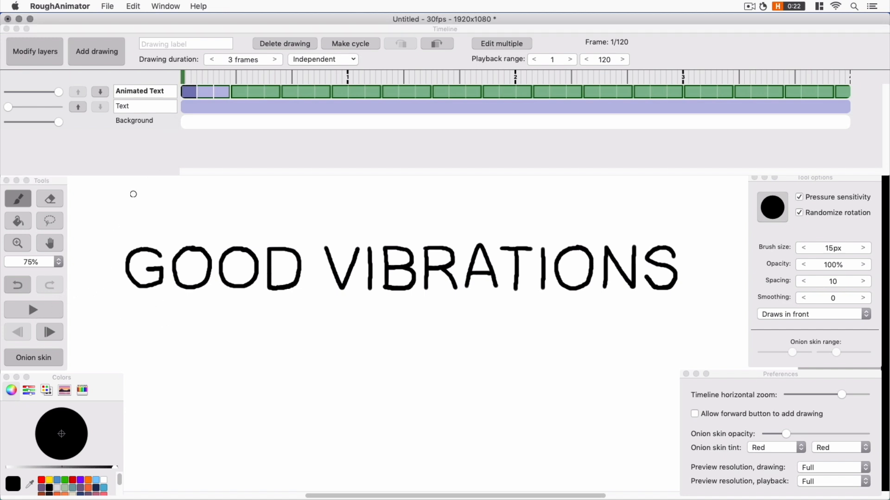
pyautogui.click(36, 307)
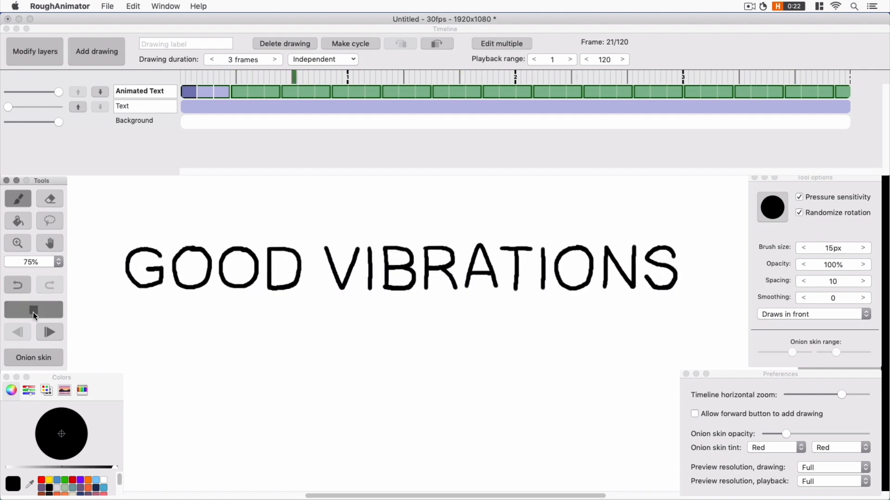
pyautogui.click(34, 312)
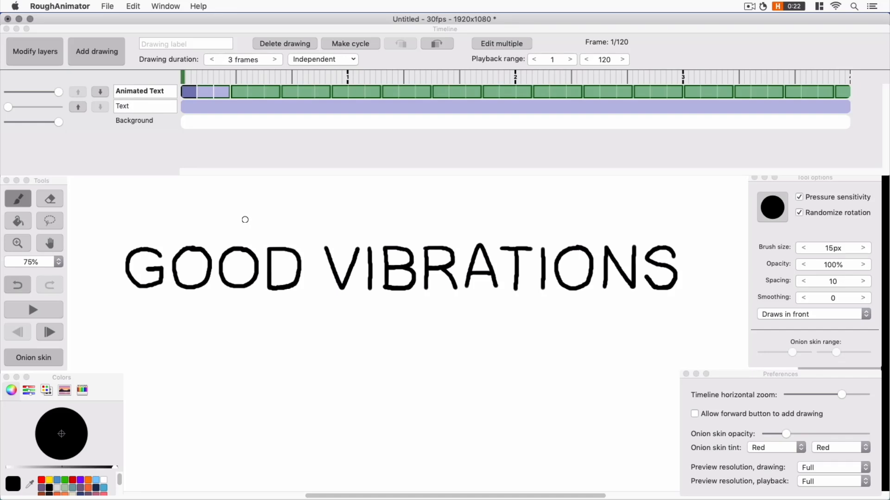
# - Duplicate the Animated Text layer and hide the original by lowering its opacity to zero
pyautogui.click(211, 115)
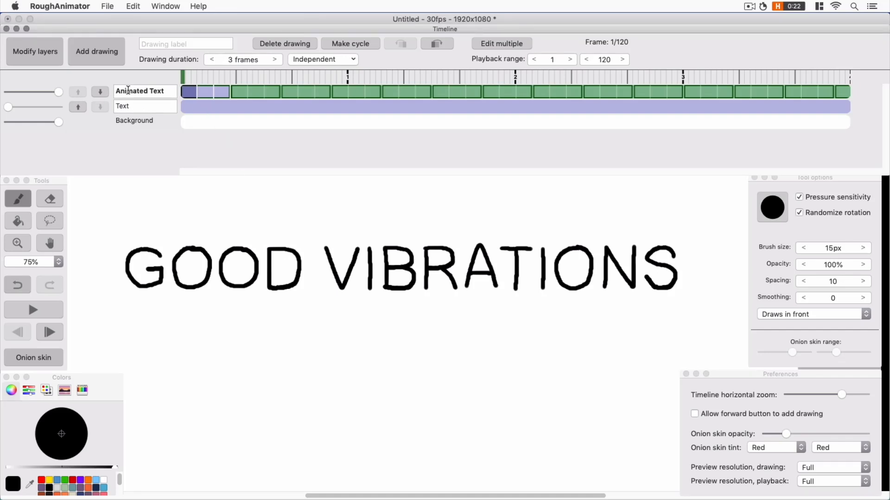
pyautogui.click(49, 51)
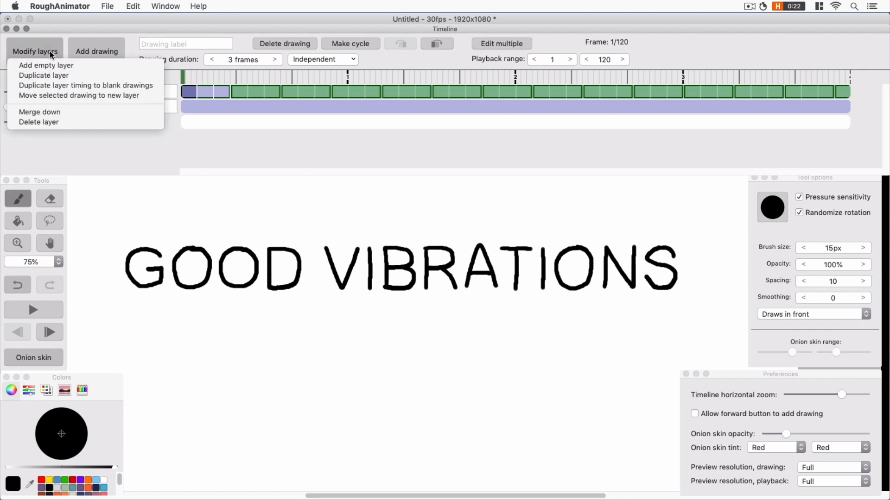
pyautogui.click(60, 75)
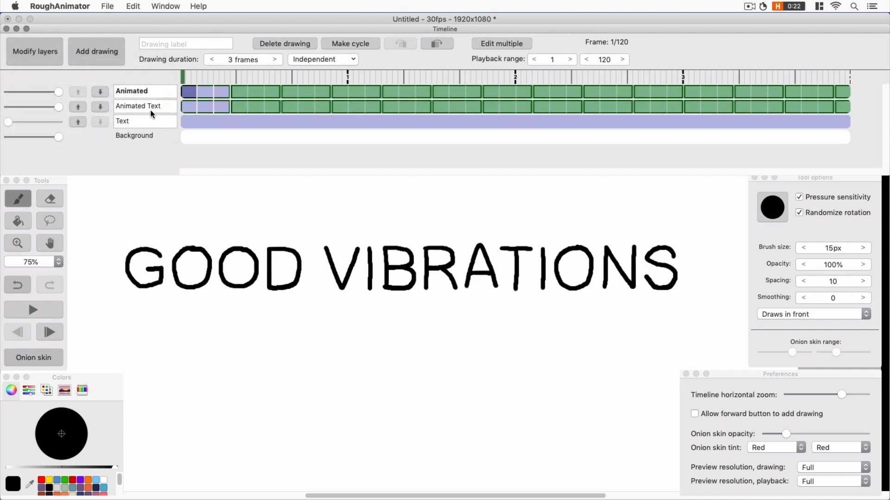
pyautogui.moveTo(58, 107); pyautogui.dragTo(3, 111)
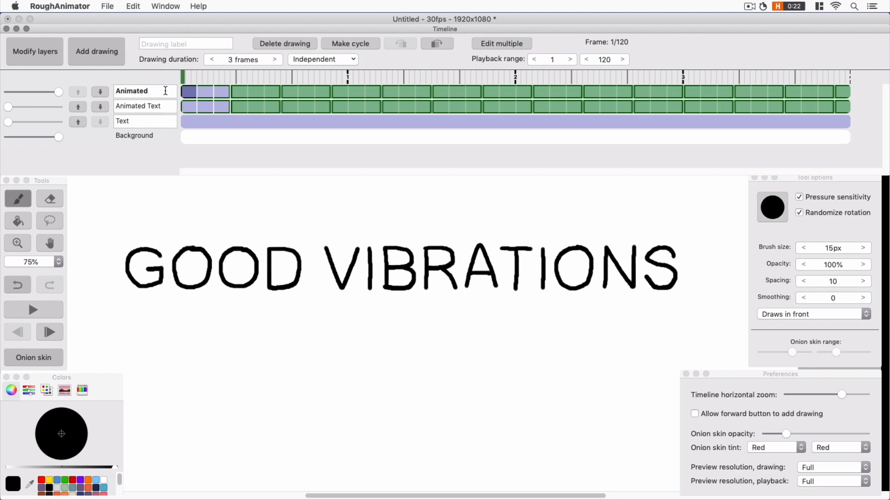
# - Set each of the three drawings on the duplicated Animated layer to a duration of 2 frames
pyautogui.click(221, 93)
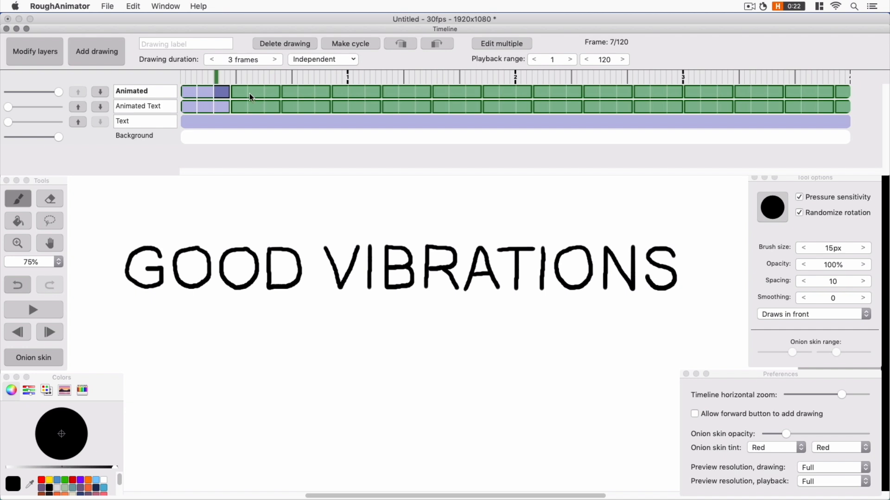
pyautogui.click(188, 91)
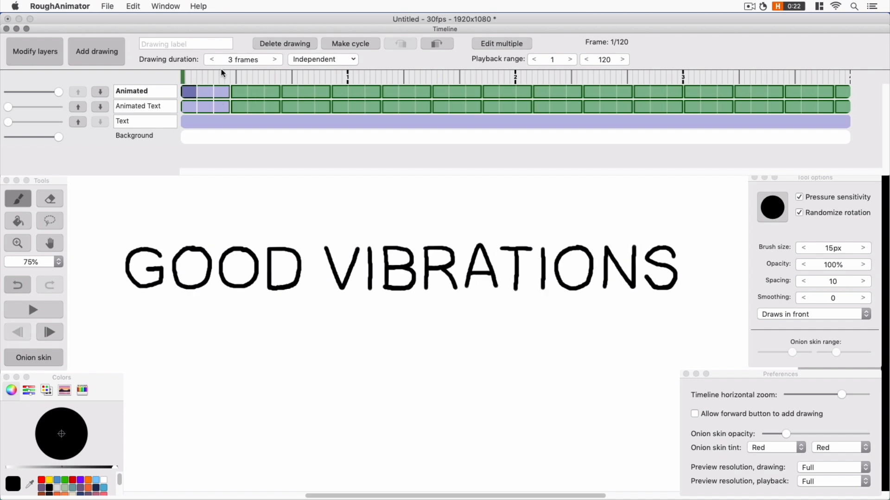
pyautogui.click(211, 60)
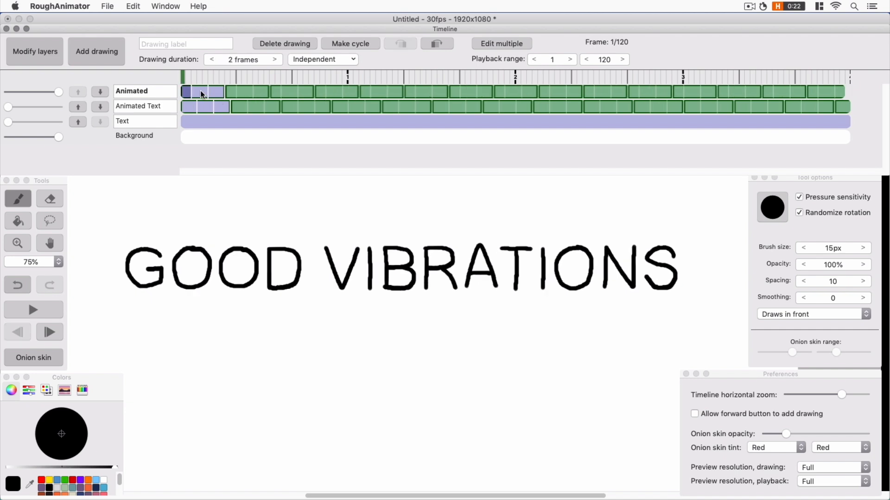
pyautogui.click(200, 91)
pyautogui.click(212, 60)
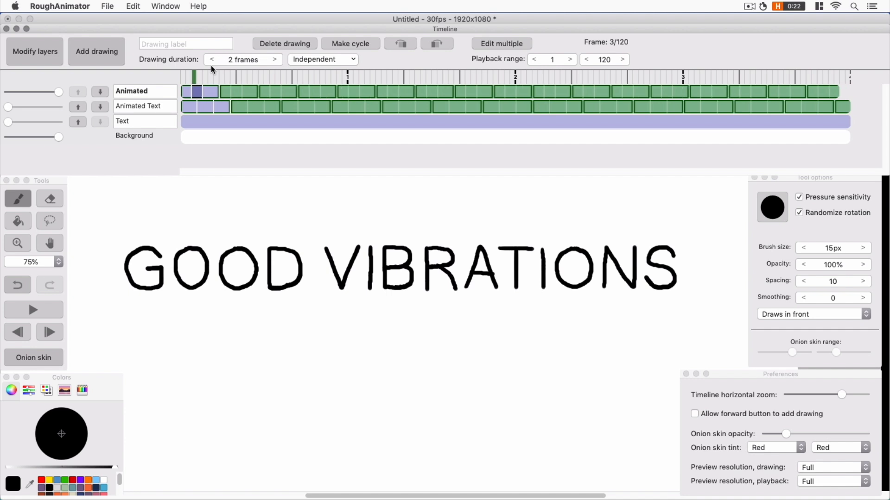
pyautogui.click(208, 91)
pyautogui.click(212, 59)
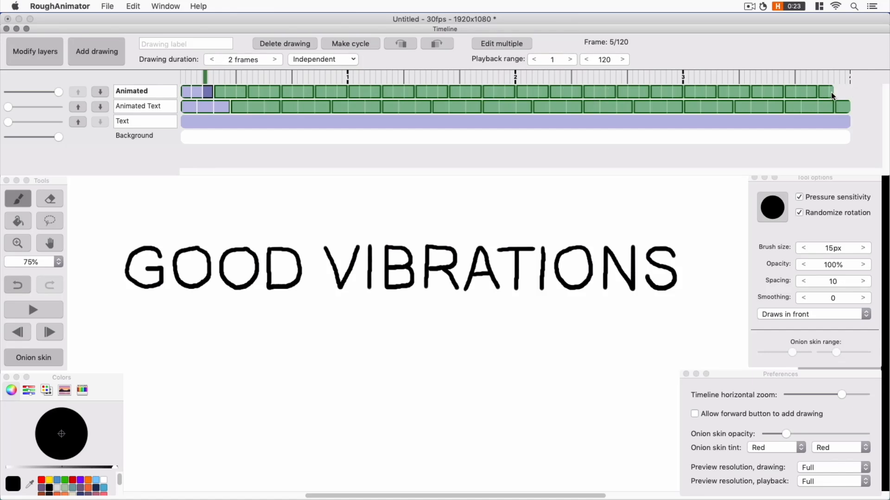
# - Extend the duplicated layer's cycle to a duration of 114 frames
pyautogui.click(225, 90)
pyautogui.click(228, 91)
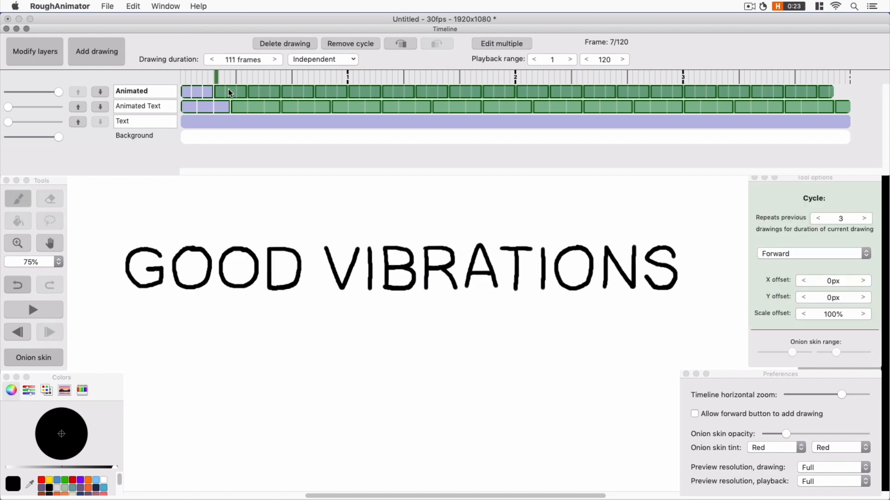
pyautogui.click(275, 60)
pyautogui.click(274, 59)
pyautogui.click(274, 59)
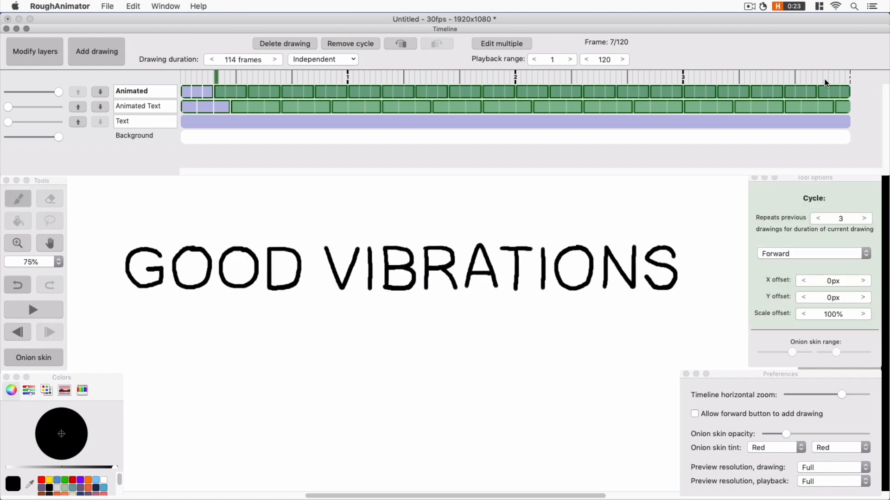
# - Play the 2-frame version of the animation from frame 1 and stop it
pyautogui.click(183, 77)
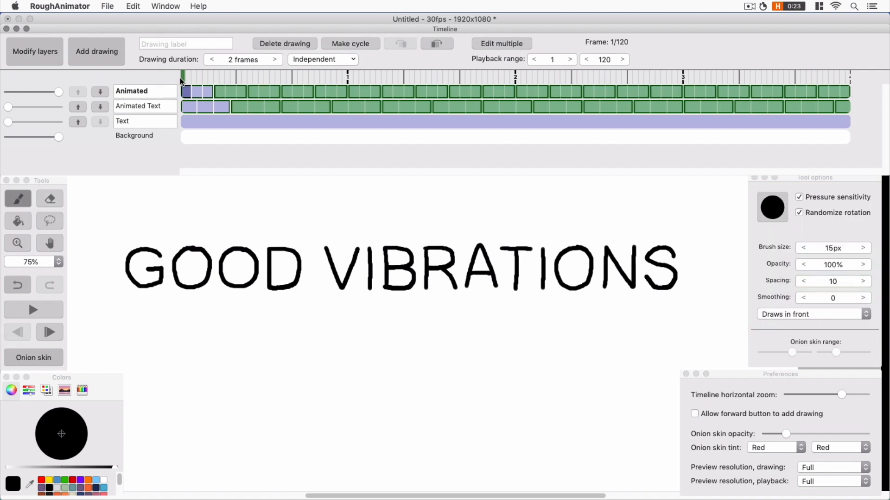
pyautogui.click(33, 313)
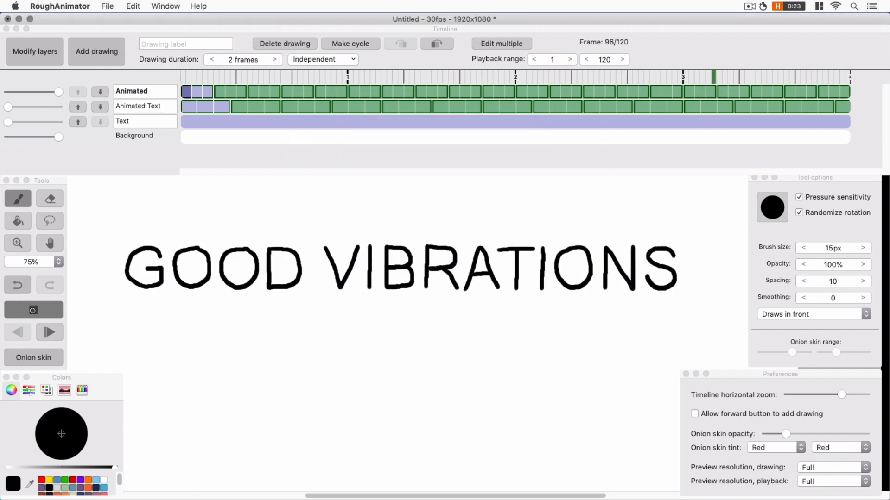
pyautogui.click(34, 314)
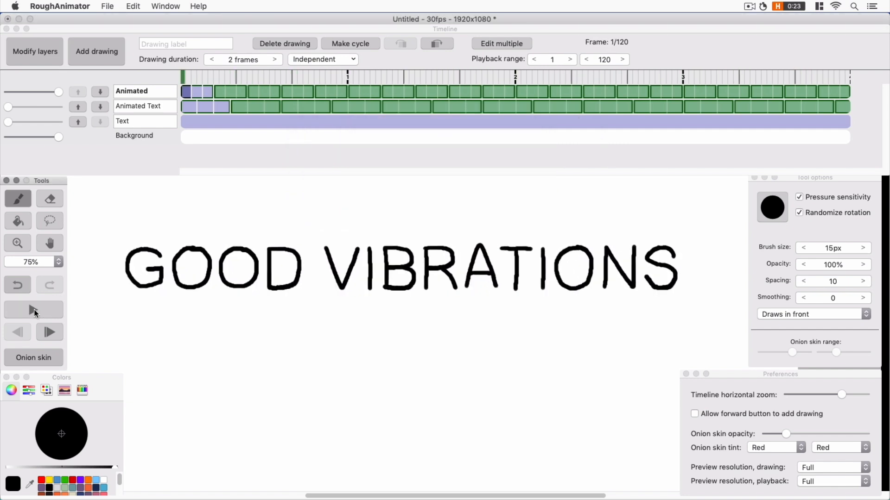
# - Rename the duplicated layer with the 2-frame drawings as 2s
pyautogui.click(150, 89)
pyautogui.write('Text')
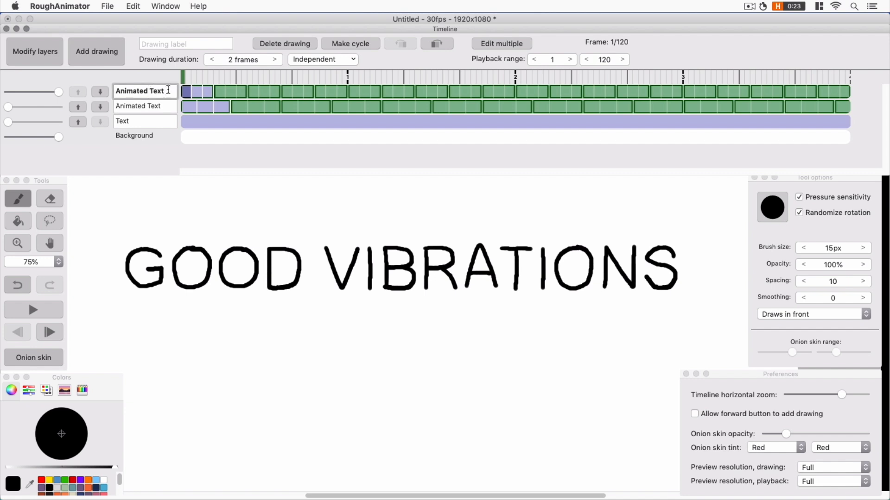
pyautogui.write(' copy')
pyautogui.tripleClick(154, 88)
pyautogui.write('2s')
pyautogui.press('Return')
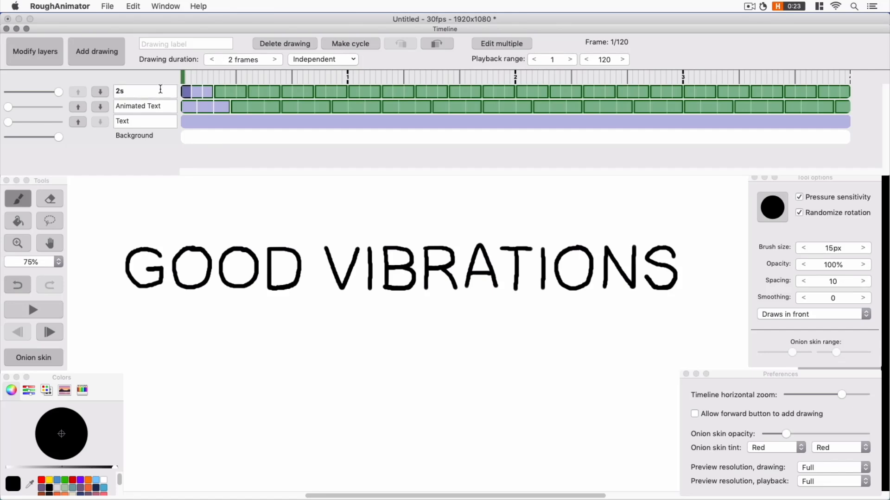
# - Rename the original Animated Text layer with the 3-frame drawings as 3s
pyautogui.tripleClick(154, 106)
pyautogui.tripleClick(154, 107)
pyautogui.write('3s')
pyautogui.press('Return')
# - Duplicate the 2s layer and name the copy 1s
pyautogui.click(45, 53)
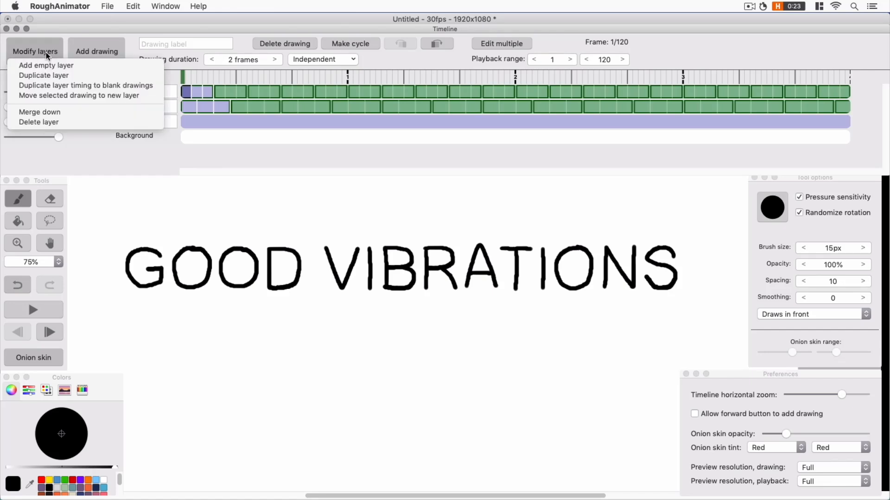
pyautogui.click(55, 75)
pyautogui.doubleClick(133, 91)
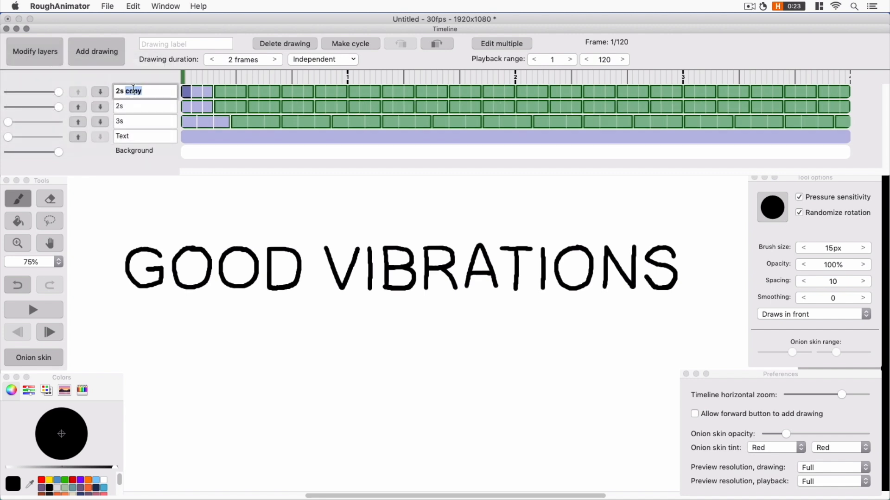
pyautogui.tripleClick(134, 91)
pyautogui.write('1s')
pyautogui.press('Tab')
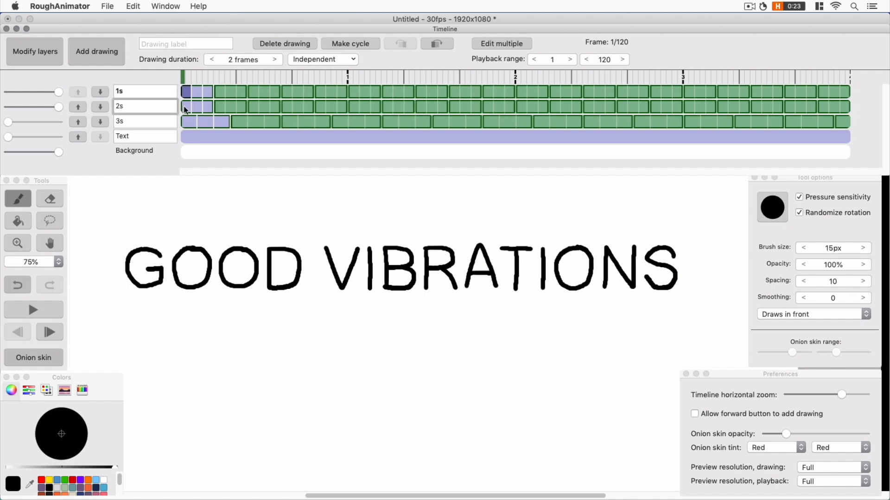
# - Lower the 2s layer's opacity to zero and set each of the three drawings on the 1s layer to 1 frame
pyautogui.moveTo(59, 107); pyautogui.dragTo(4, 108)
pyautogui.click(133, 90)
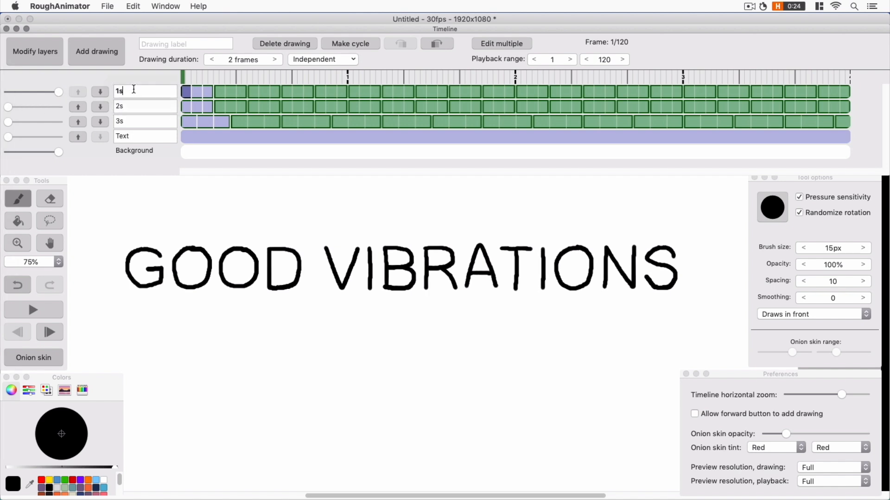
pyautogui.click(188, 94)
pyautogui.click(212, 60)
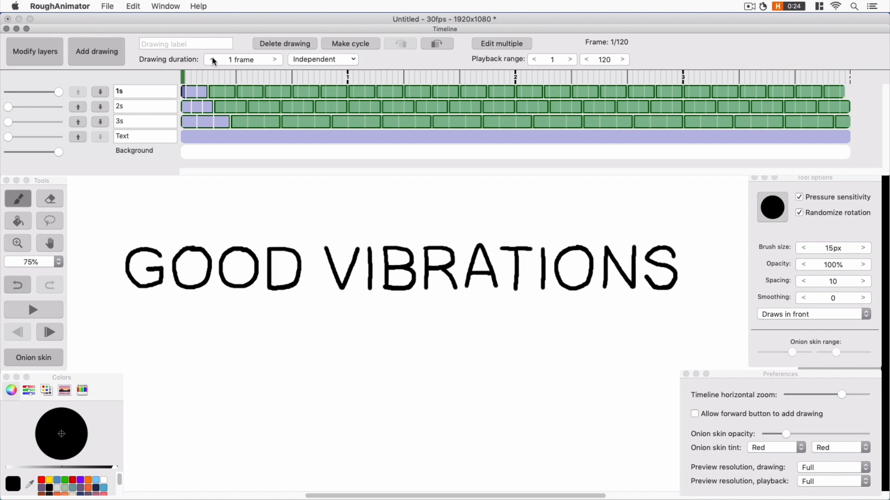
pyautogui.click(190, 93)
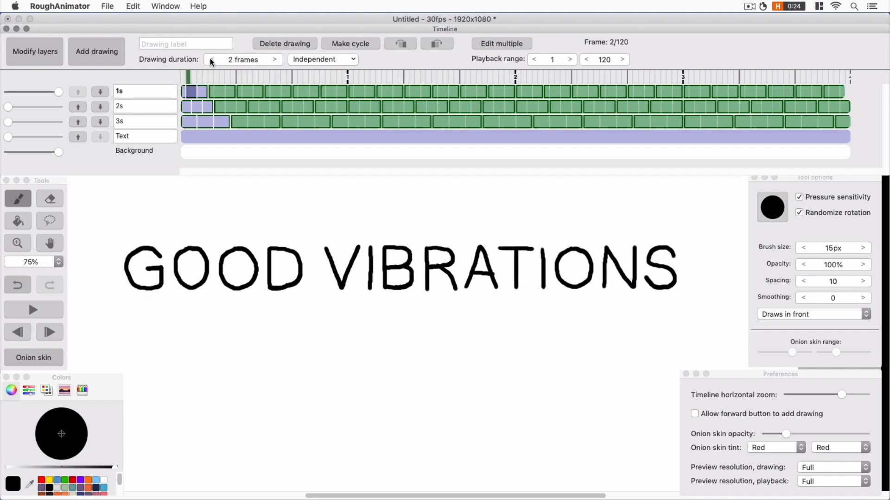
pyautogui.click(211, 60)
pyautogui.click(198, 93)
pyautogui.click(211, 60)
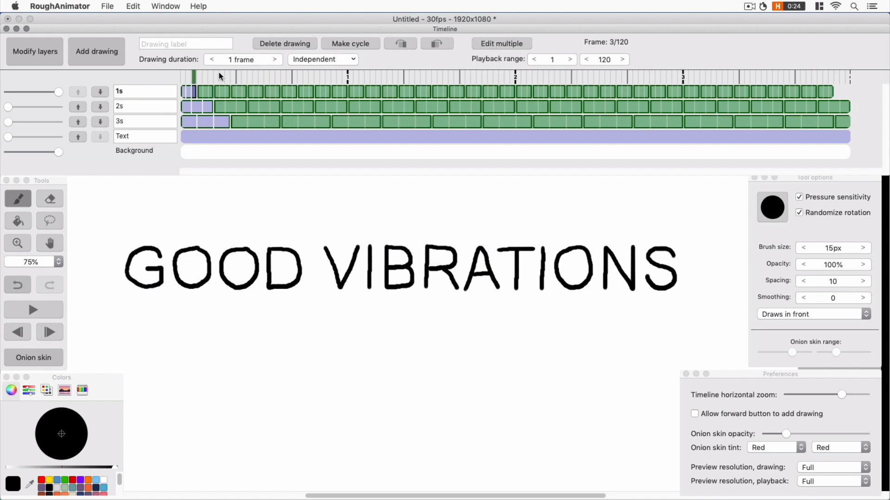
# - Lengthen the cycle on the 1s layer so it runs to frame 120, and return to frame 1
pyautogui.click(205, 91)
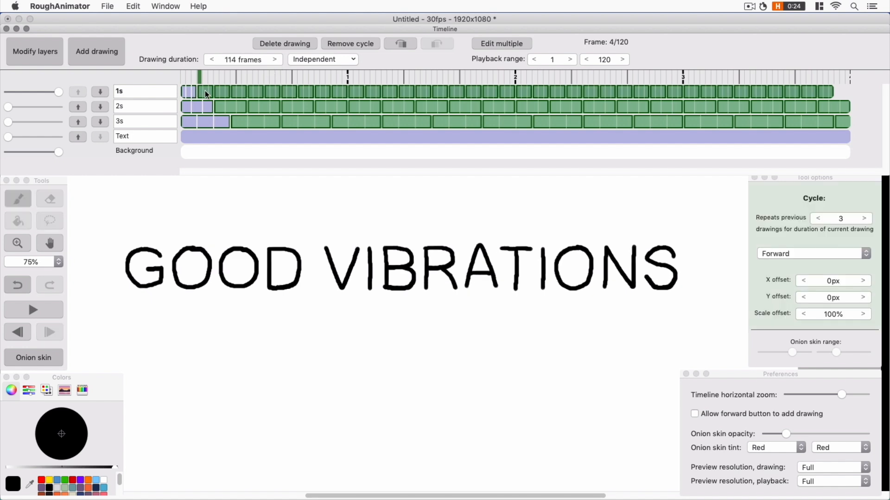
pyautogui.click(184, 91)
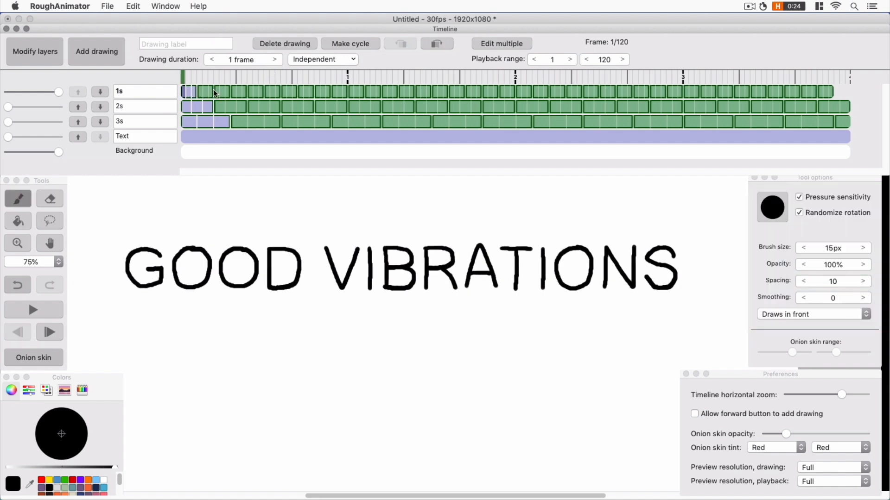
pyautogui.click(211, 91)
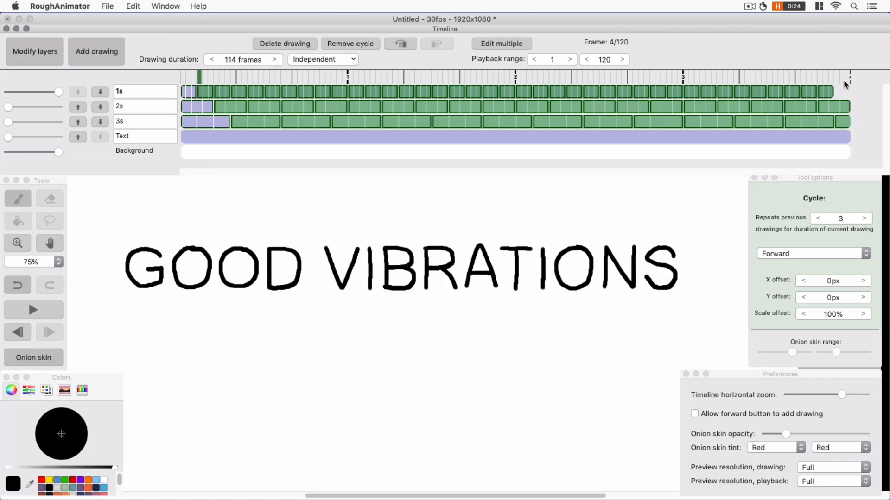
pyautogui.click(274, 59)
pyautogui.click(274, 60)
pyautogui.click(275, 59)
pyautogui.click(183, 75)
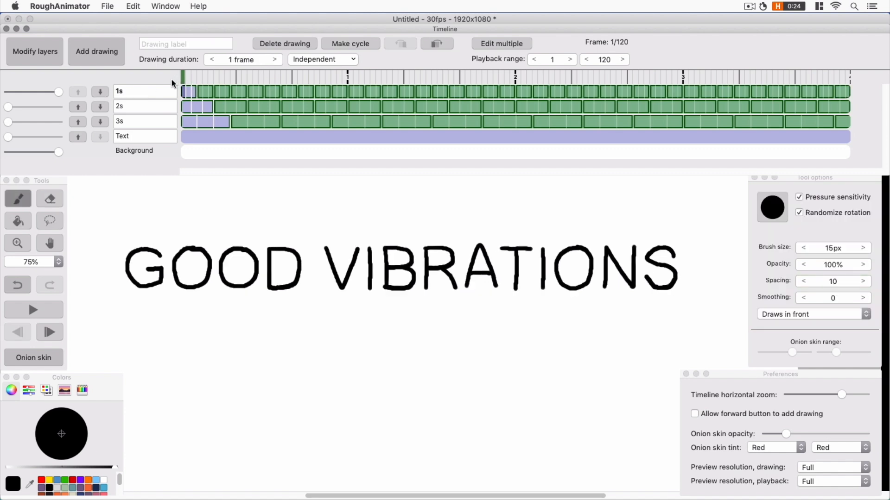
# - Play back the animation with the 1-frame timing and stop it
pyautogui.click(34, 312)
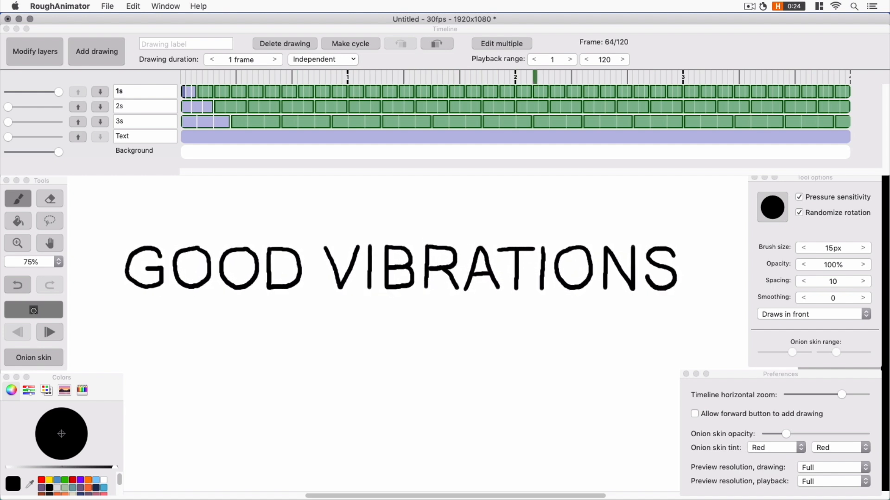
pyautogui.click(33, 310)
pyautogui.click(191, 149)
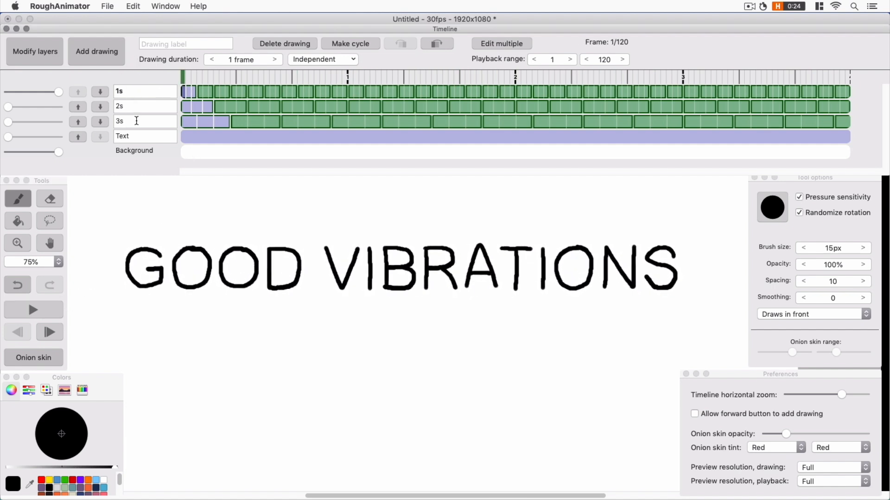
# - Lower the 1s layer's opacity to zero, raise the 3s layer to full opacity and play back its animation
pyautogui.moveTo(58, 92)
pyautogui.mouseDown()
pyautogui.moveTo(9, 99)
pyautogui.moveTo(96, 121)
pyautogui.mouseUp()
pyautogui.click(157, 123)
pyautogui.click(189, 121)
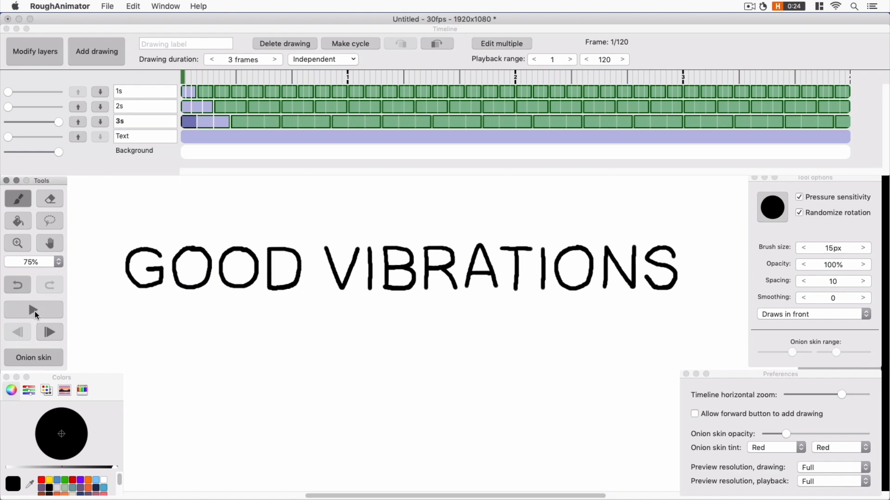
pyautogui.click(35, 313)
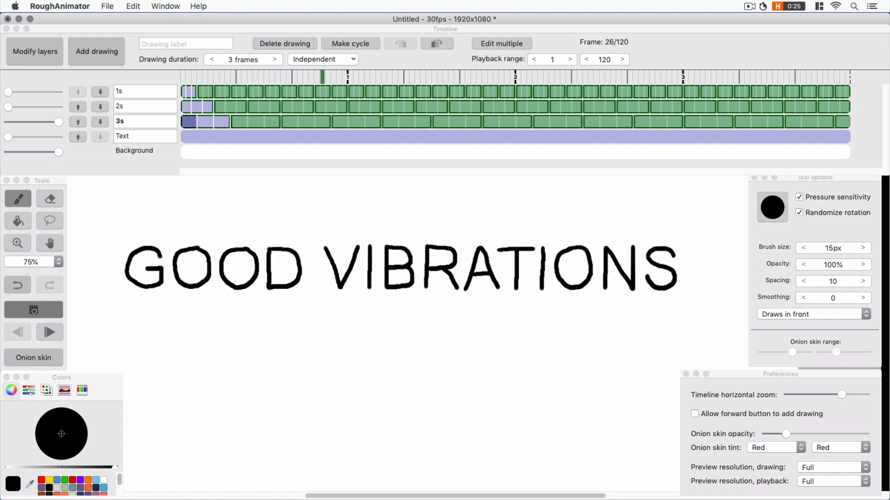
pyautogui.click(34, 310)
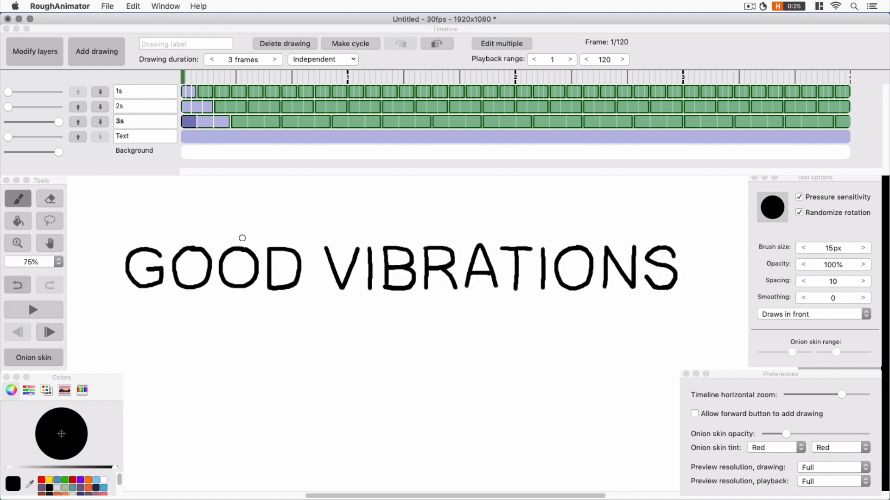
# - Lower the Background layer's opacity to zero, with the whole canvas in view at 25%
pyautogui.press('super+minus')
pyautogui.press('super+minus')
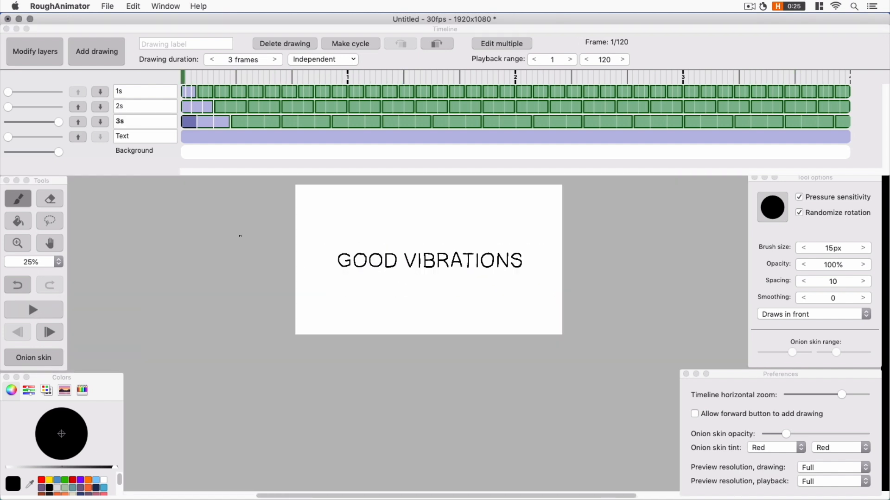
pyautogui.click(141, 121)
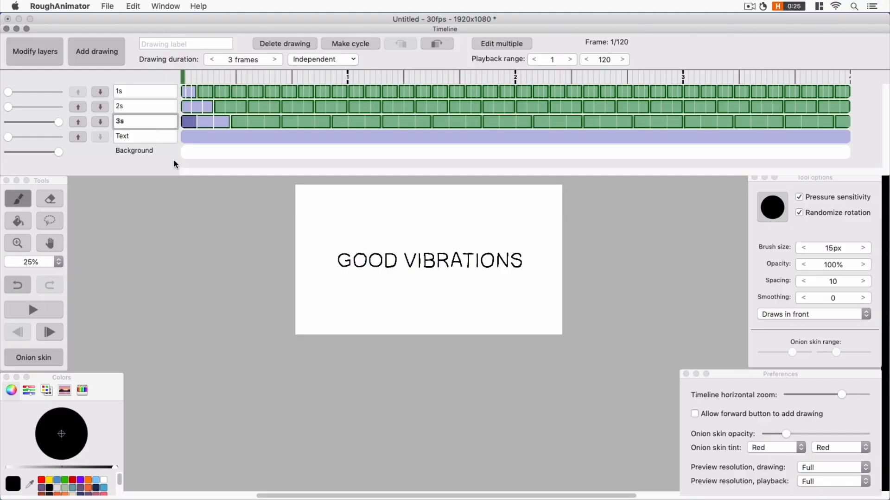
pyautogui.click(379, 275)
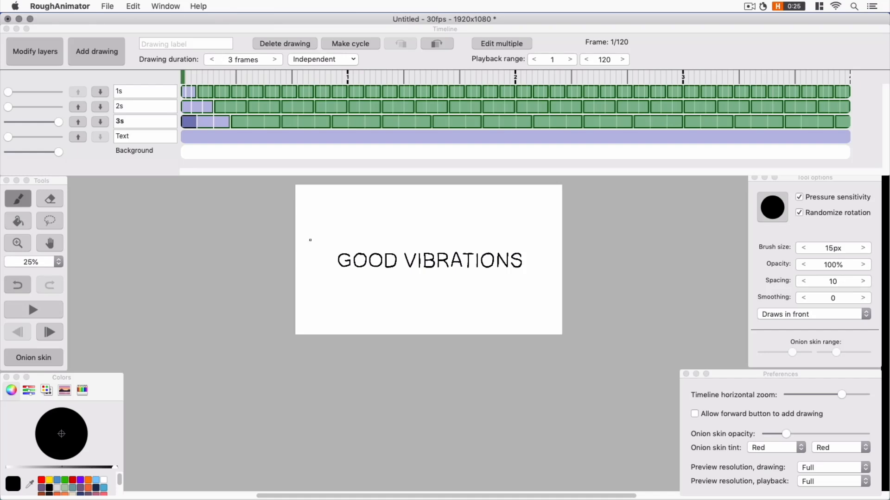
pyautogui.click(118, 170)
pyautogui.moveTo(59, 152); pyautogui.dragTo(6, 152)
pyautogui.click(365, 263)
# - Export the animation as a QuickTime video named Good Vibrations.mov on the Desktop
pyautogui.click(107, 6)
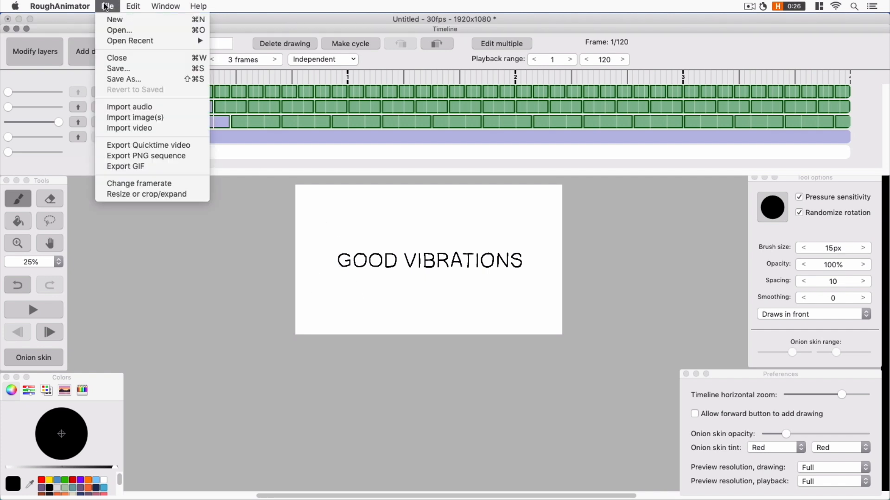
pyautogui.click(149, 144)
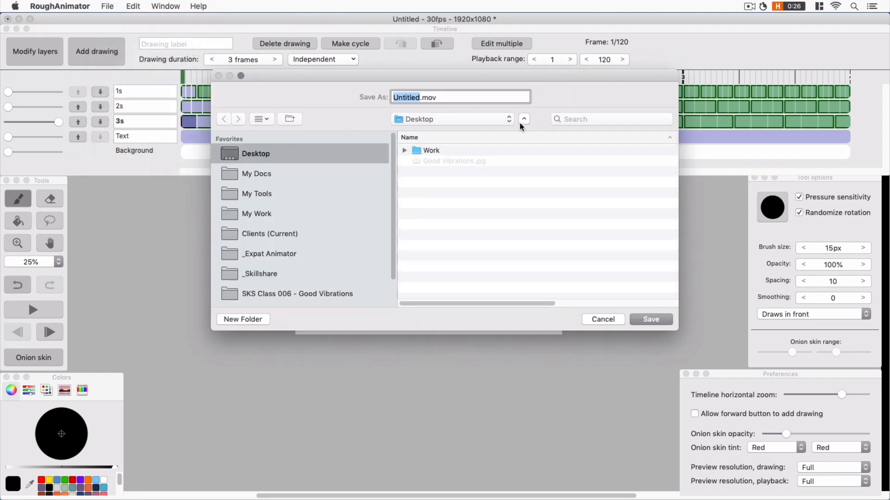
pyautogui.write('Good ')
pyautogui.write('Vib')
pyautogui.write('rato')
pyautogui.write('ions')
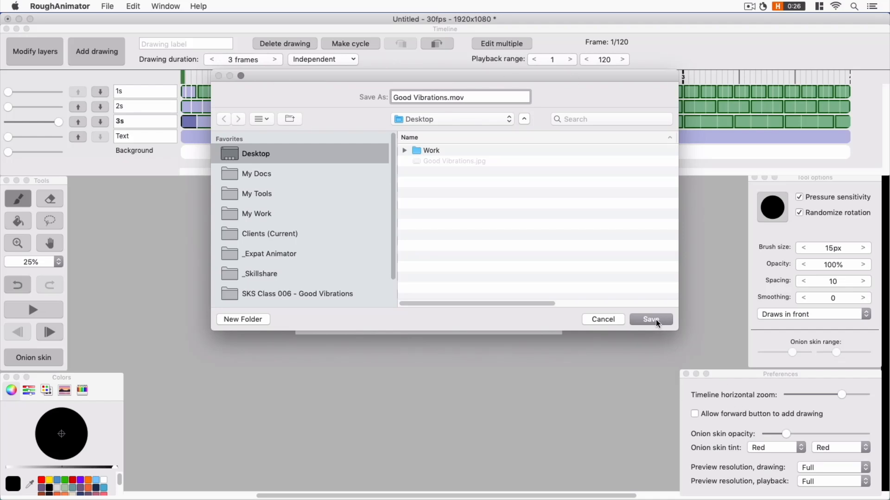
pyautogui.click(656, 319)
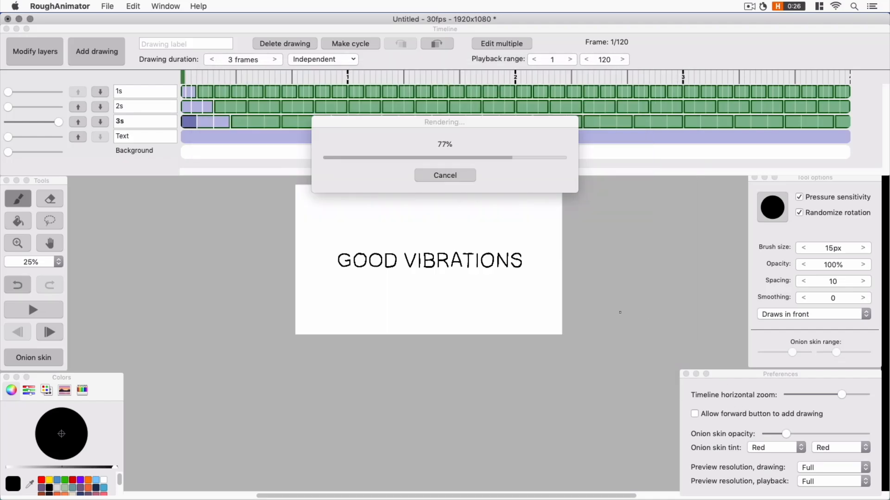
# - Hide RoughAnimator and preview the exported Good Vibrations.mov from the desktop
pyautogui.click(38, 146)
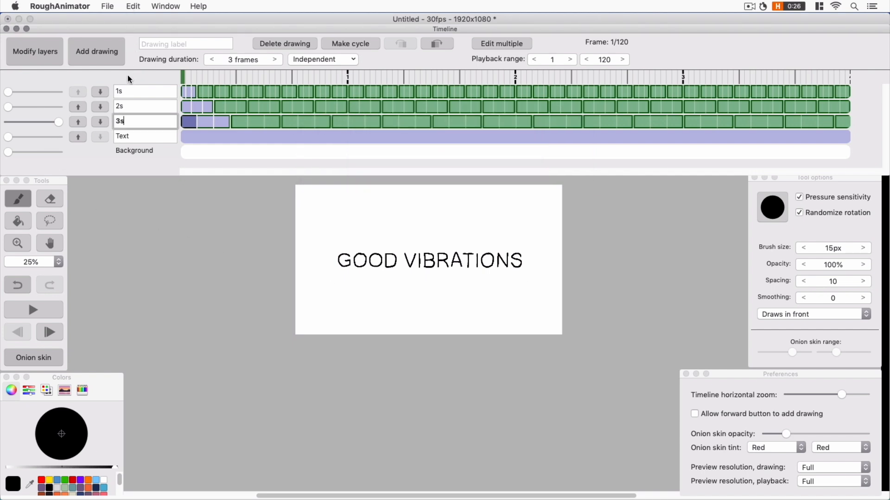
pyautogui.click(60, 6)
pyautogui.click(87, 66)
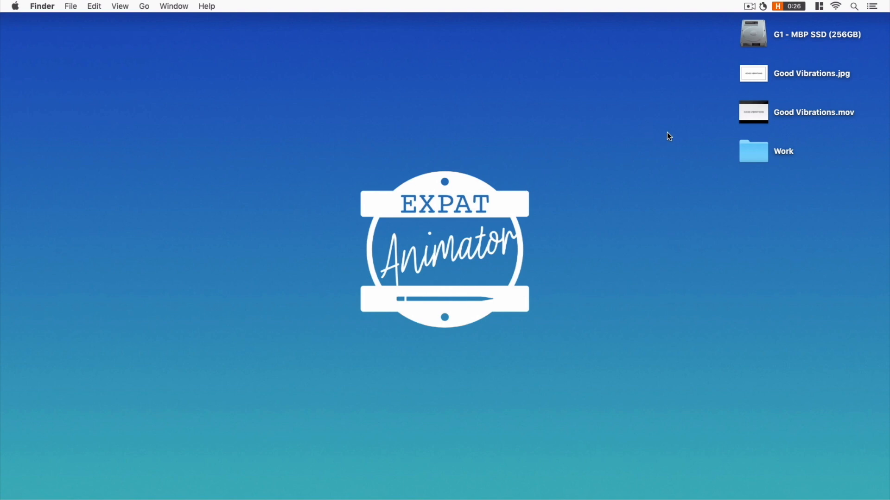
pyautogui.click(761, 120)
pyautogui.press('space')
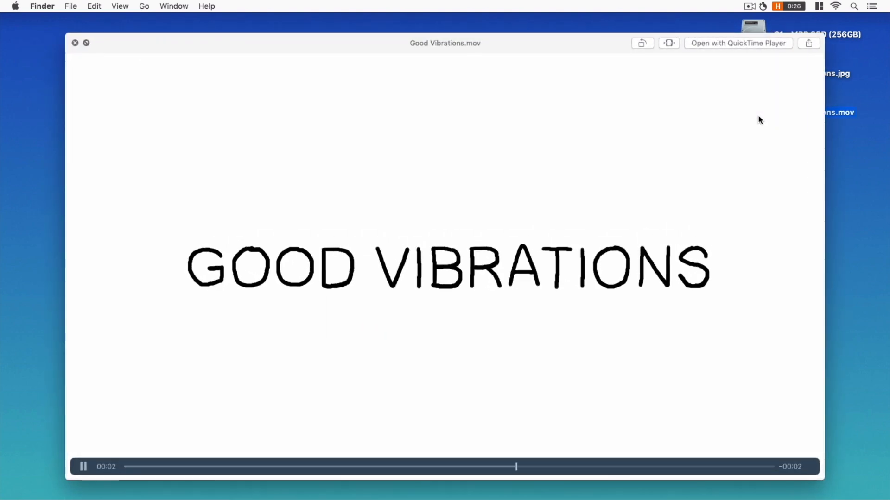
pyautogui.press('space')
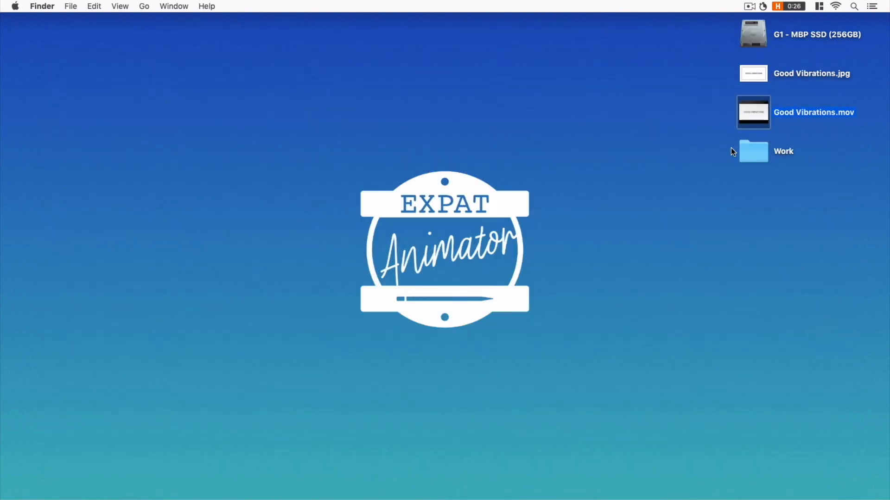
pyautogui.click(710, 108)
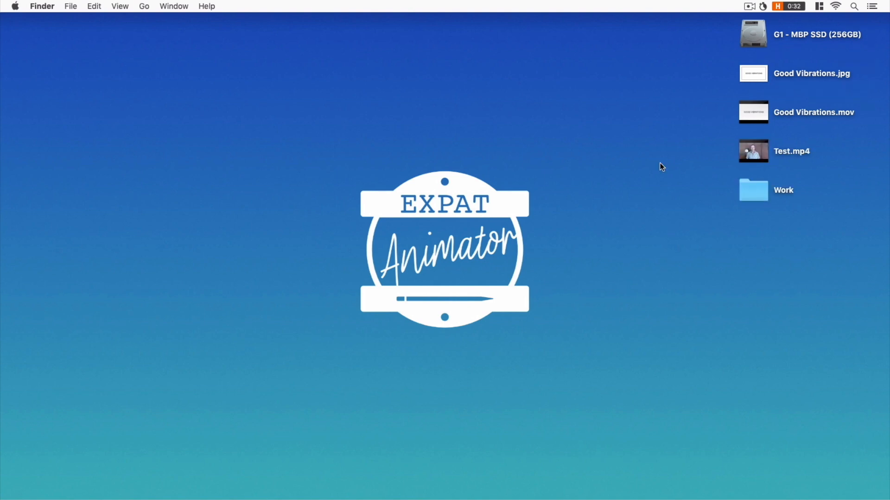
# - Switch to Final Cut Pro and import Test.mp4 from the Desktop into the 10-2-19 event
pyautogui.press('super+Tab')
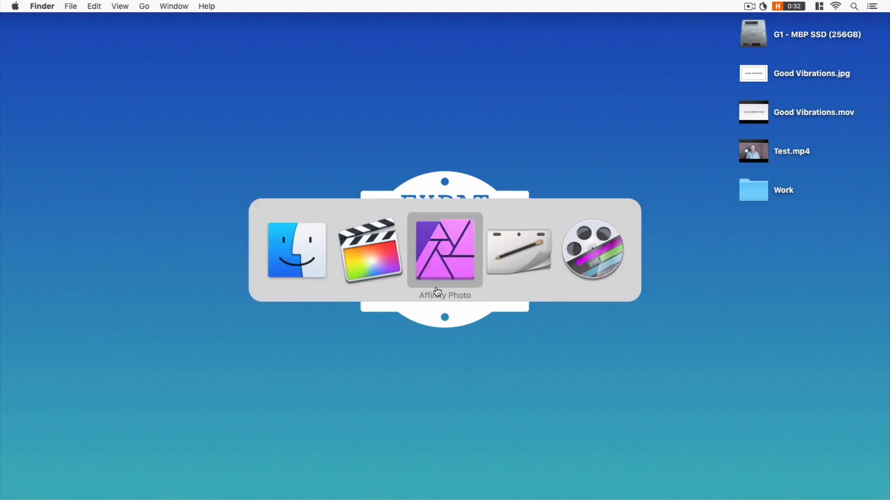
pyautogui.click(371, 258)
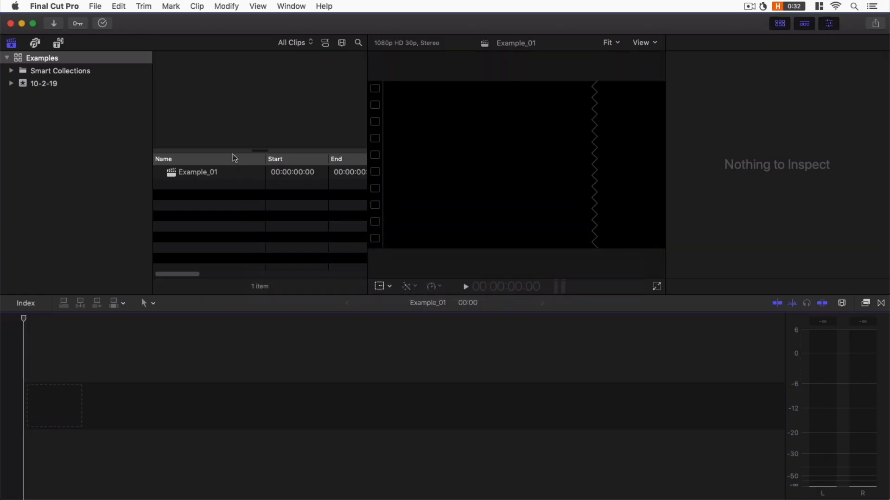
pyautogui.click(54, 23)
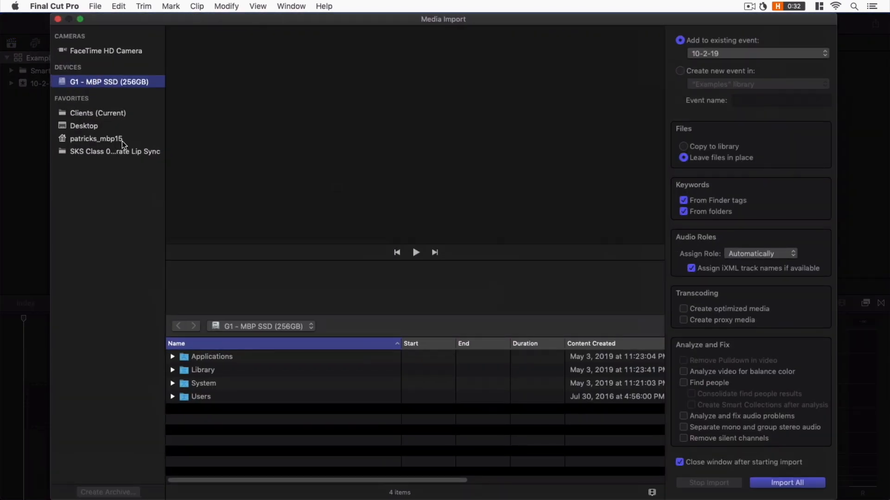
pyautogui.click(75, 137)
pyautogui.click(75, 126)
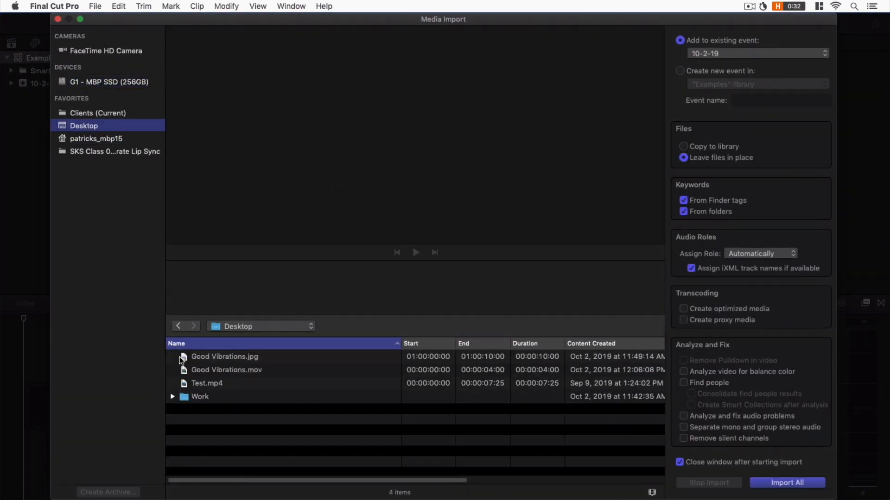
pyautogui.click(213, 384)
pyautogui.click(787, 482)
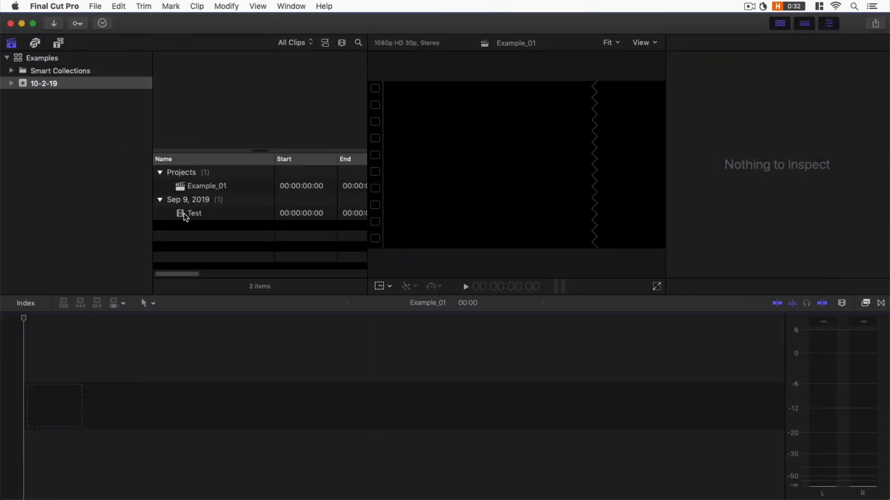
# - Place the Test clip at the start of the Example_01 timeline and lower its audio to silence
pyautogui.moveTo(185, 214); pyautogui.dragTo(46, 402)
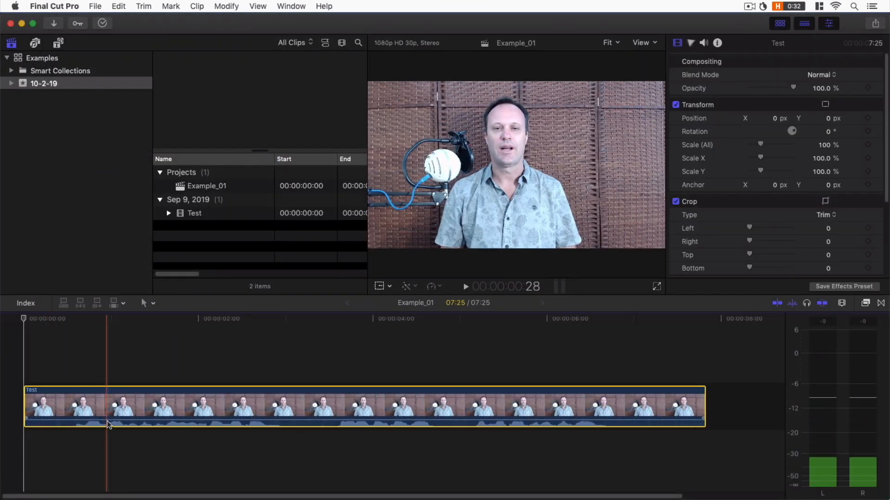
pyautogui.moveTo(107, 432)
pyautogui.moveTo(107, 421); pyautogui.dragTo(107, 434)
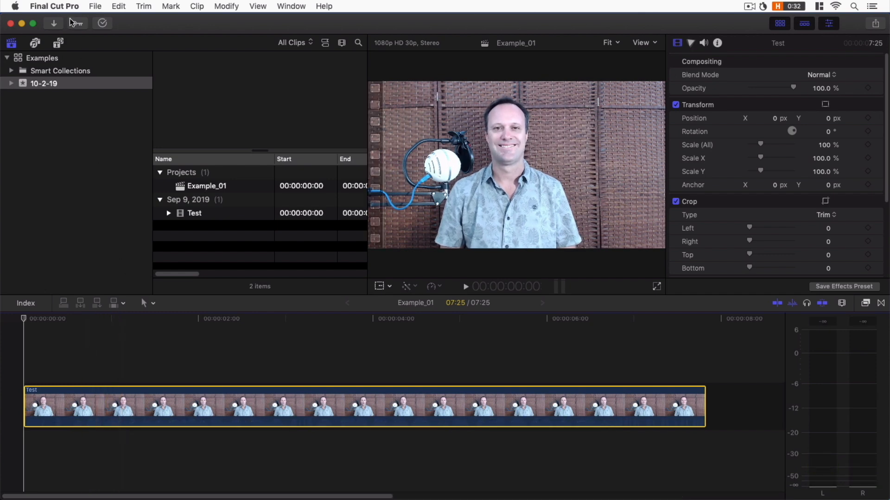
# - Import Good Vibrations.mov from the Desktop and place it above the Test clip at the start of the timeline
pyautogui.click(52, 24)
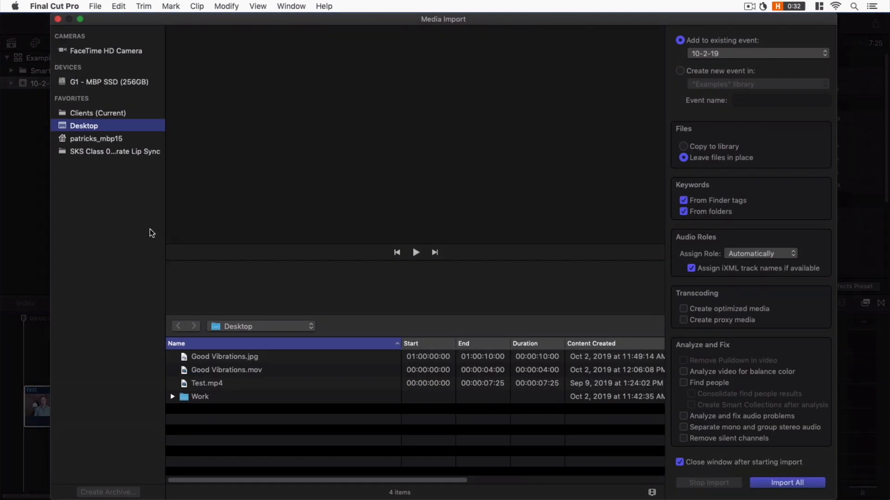
pyautogui.click(241, 369)
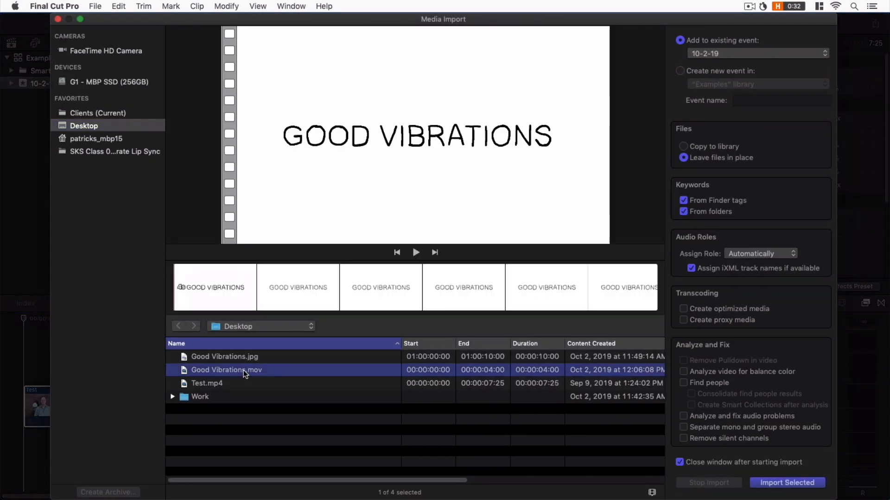
pyautogui.click(776, 484)
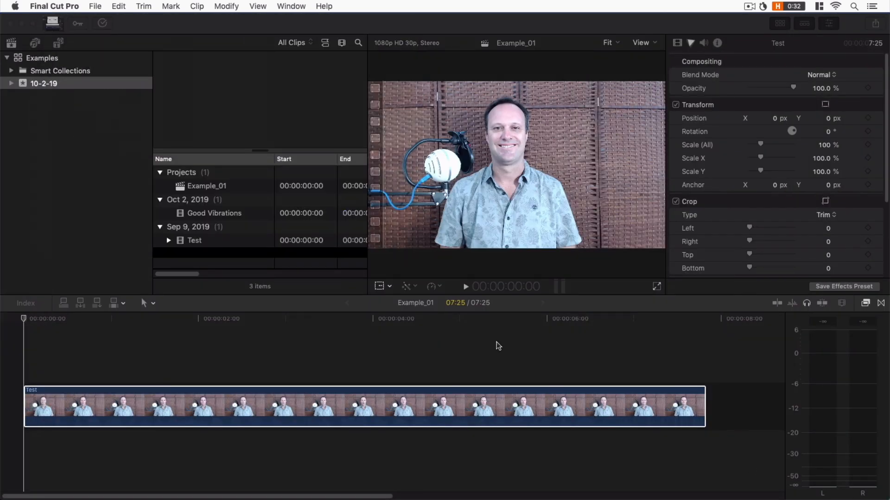
pyautogui.click(182, 216)
pyautogui.moveTo(197, 218); pyautogui.dragTo(30, 351)
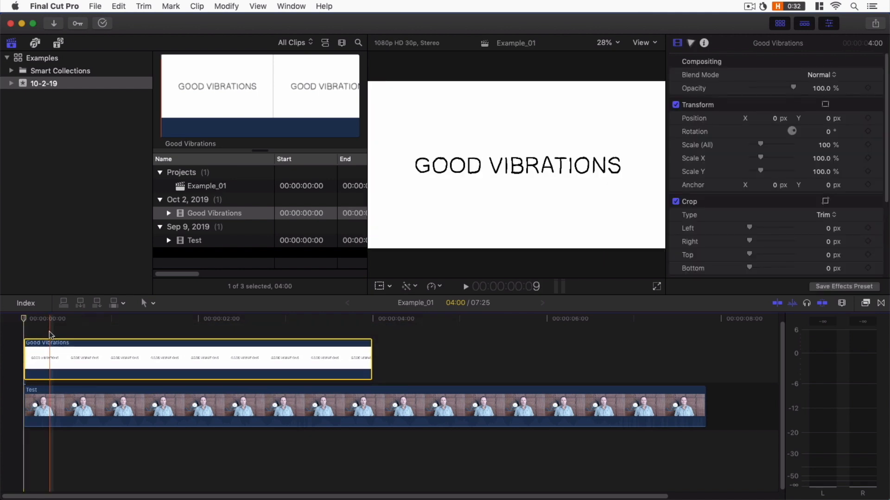
# - Play the first moments of the timeline and set the Good Vibrations clip's blend mode to Multiply
pyautogui.press('space')
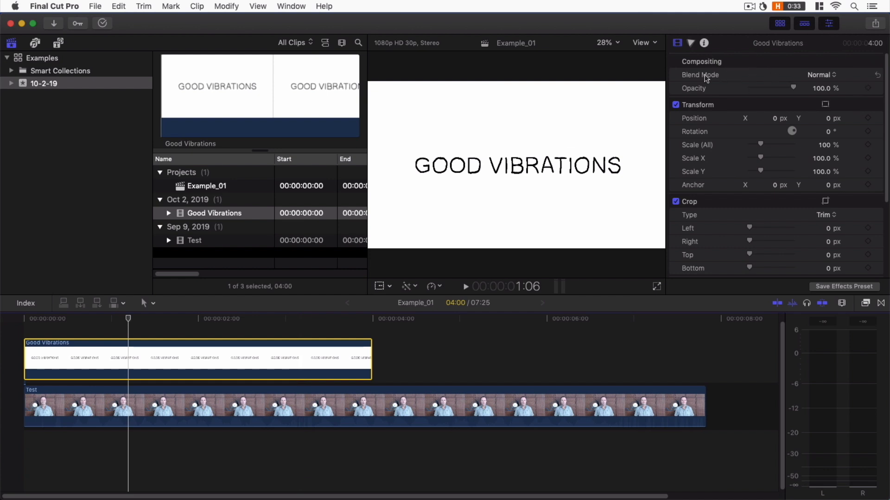
pyautogui.click(834, 76)
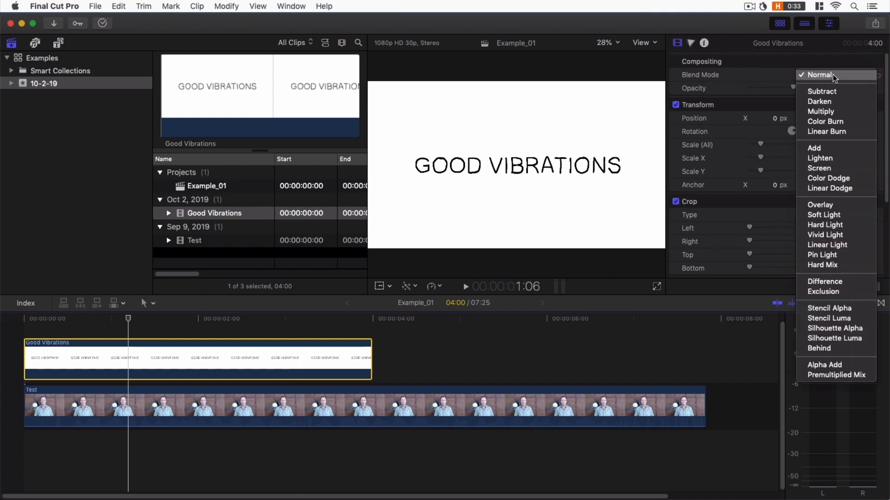
pyautogui.click(829, 112)
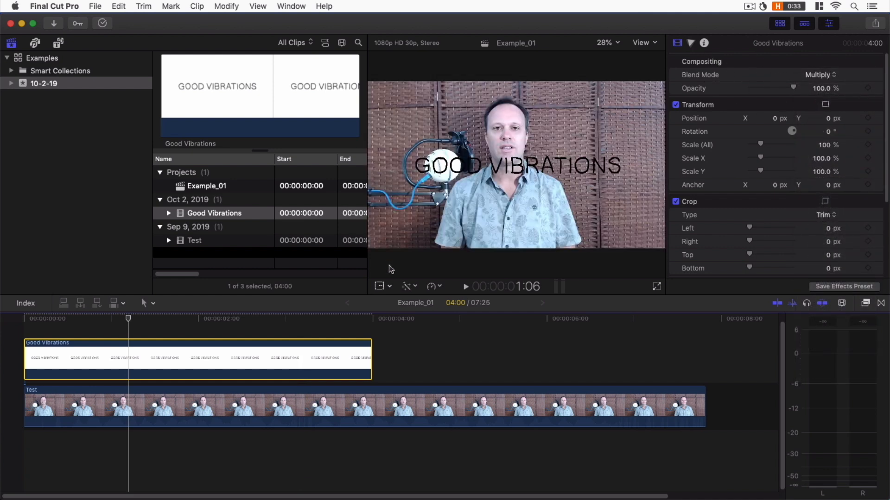
# - Play the Example_01 timeline from its start to review the lettering composited over the Test footage
pyautogui.moveTo(125, 320); pyautogui.dragTo(24, 320)
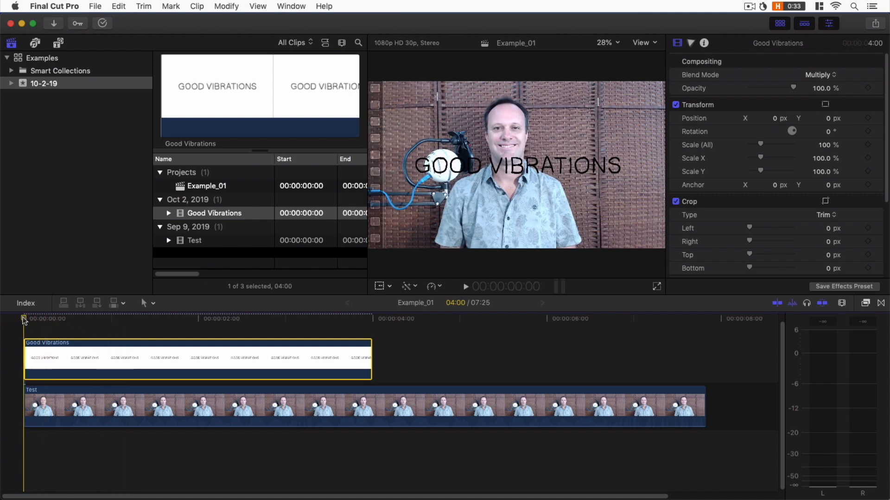
pyautogui.press('space')
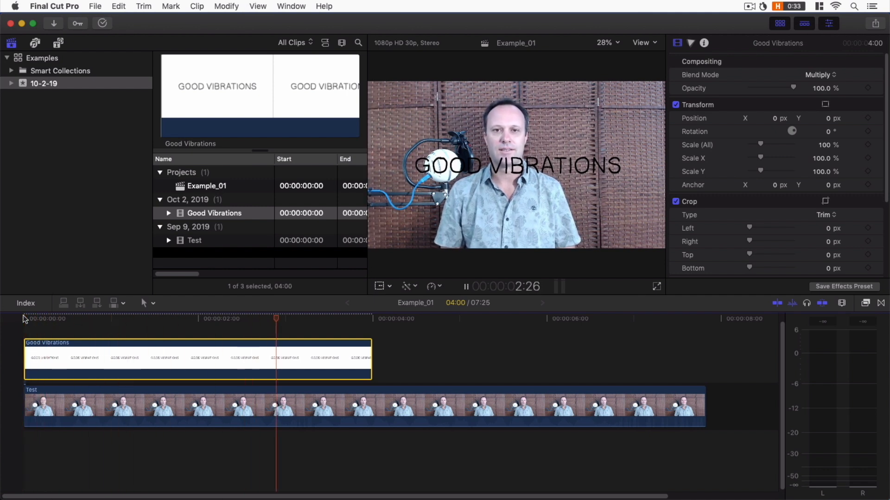
pyautogui.press('space')
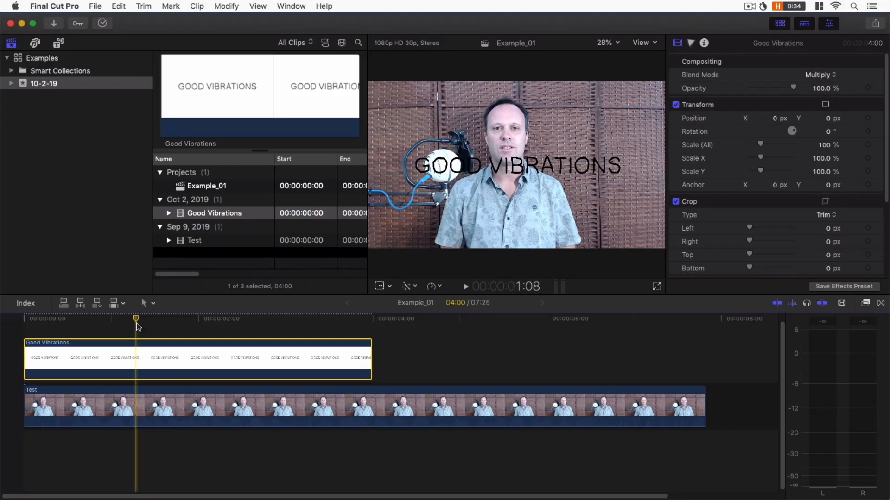
# - Delete the Good Vibrations clip from the Example_01 timeline and hide Final Cut Pro
pyautogui.press('Home')
pyautogui.press('Delete')
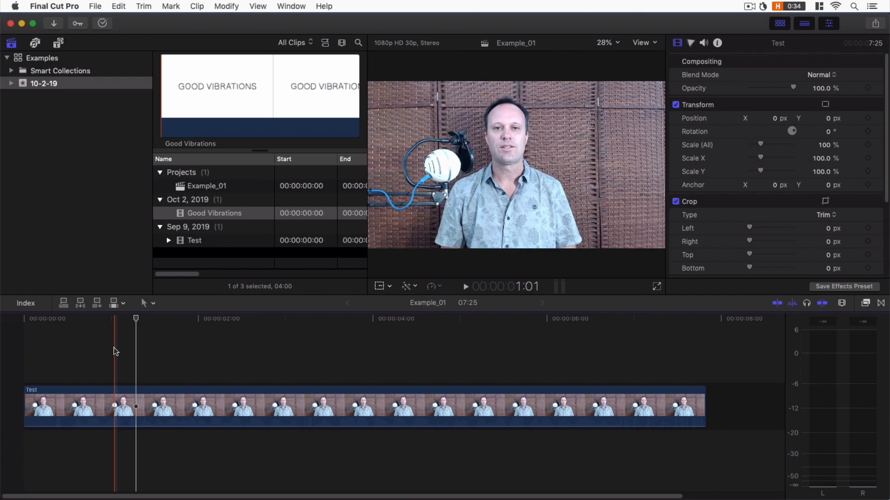
pyautogui.click(75, 7)
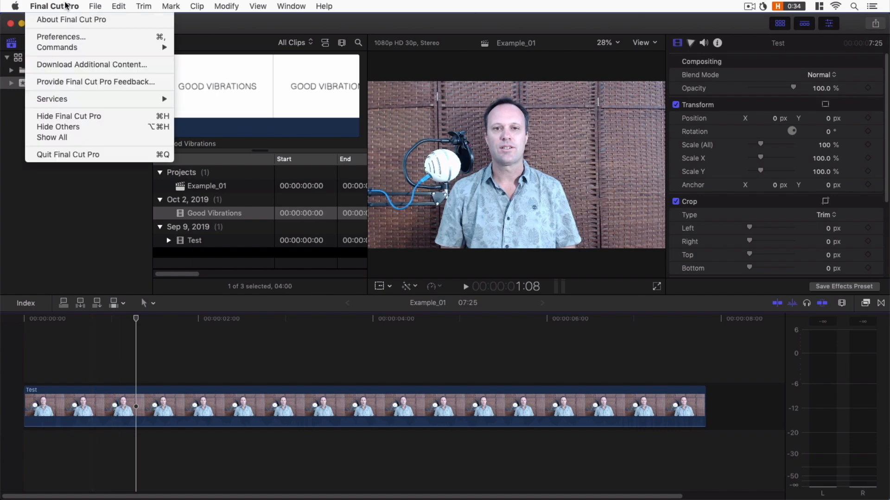
pyautogui.click(97, 116)
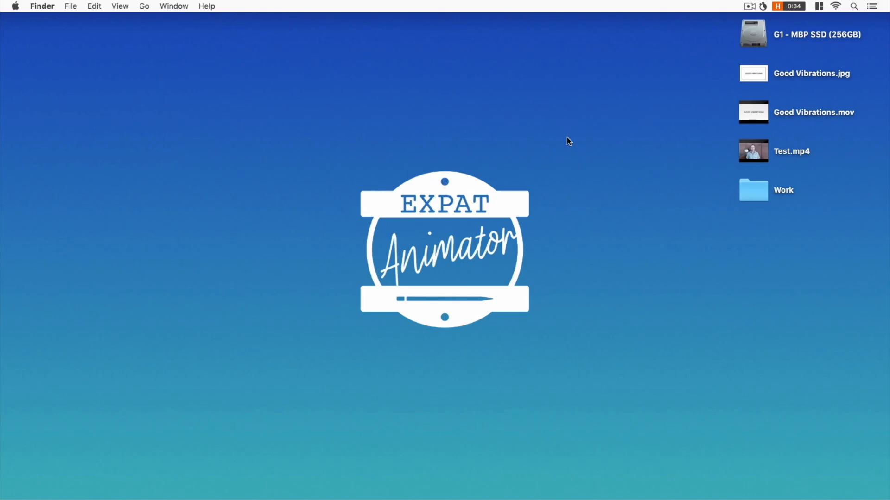
# - Switch to RoughAnimator and start a PNG sequence export into a new Desktop folder named Example02
pyautogui.press('super+Tab')
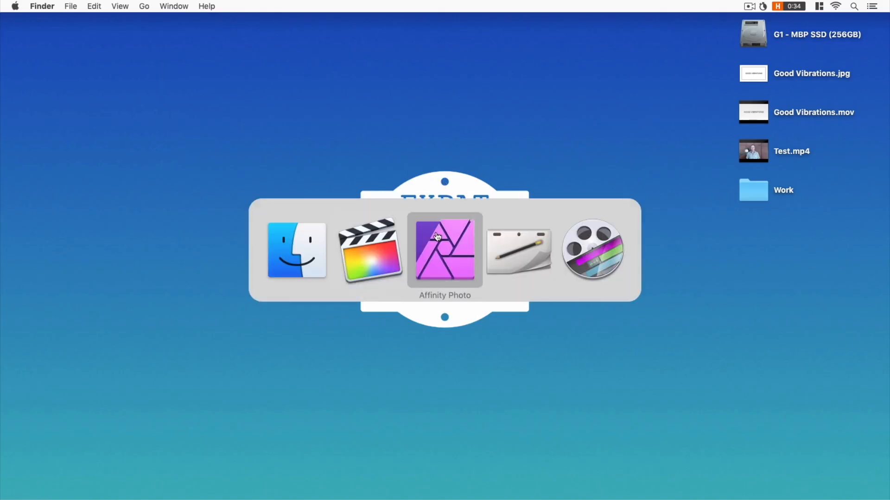
pyautogui.click(525, 261)
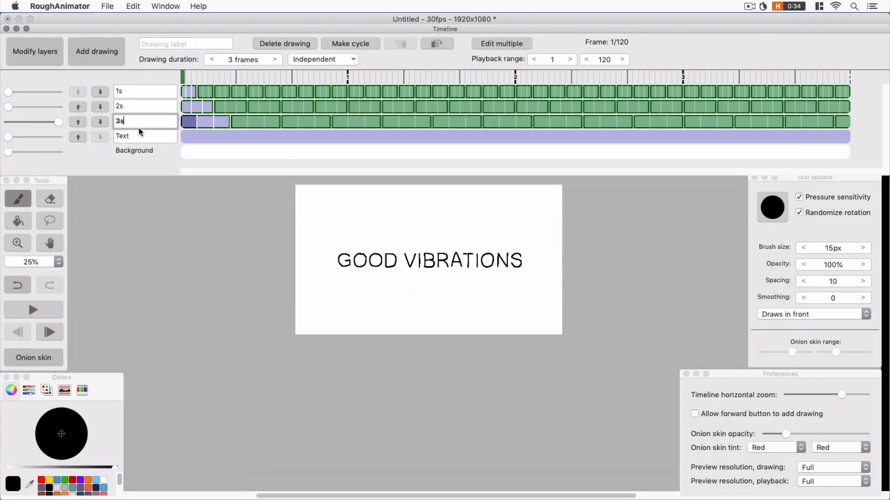
pyautogui.click(106, 7)
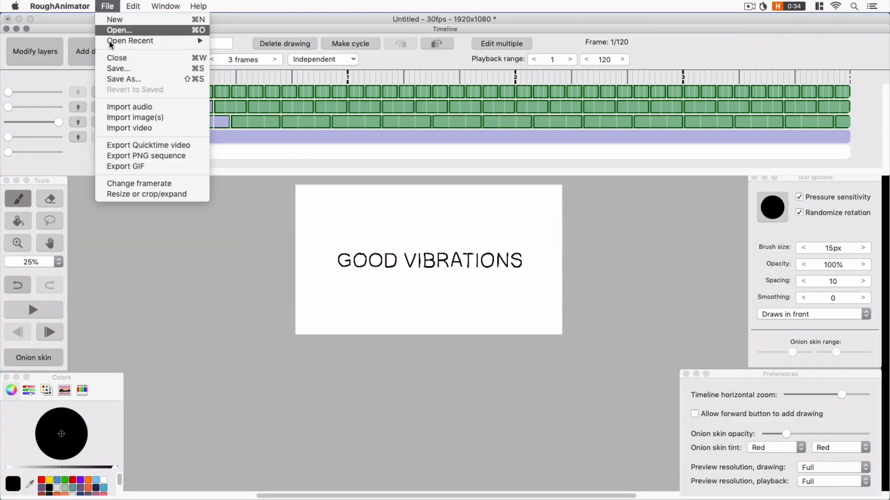
pyautogui.click(163, 155)
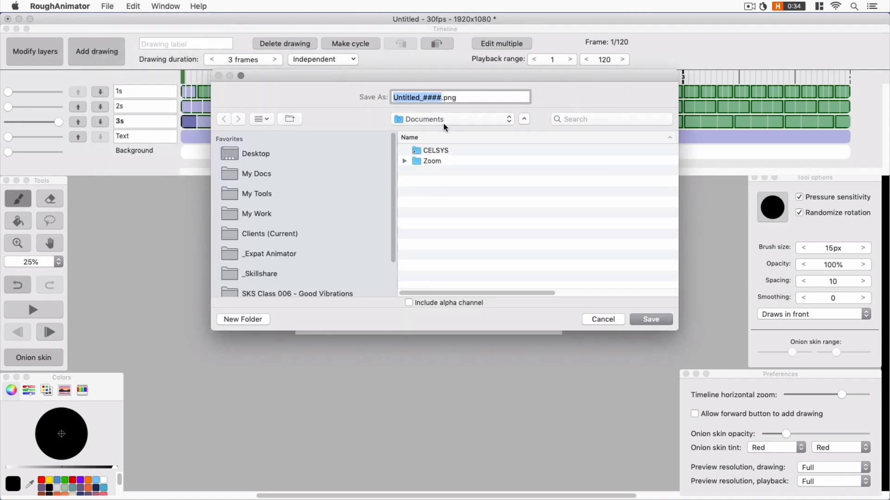
pyautogui.click(284, 155)
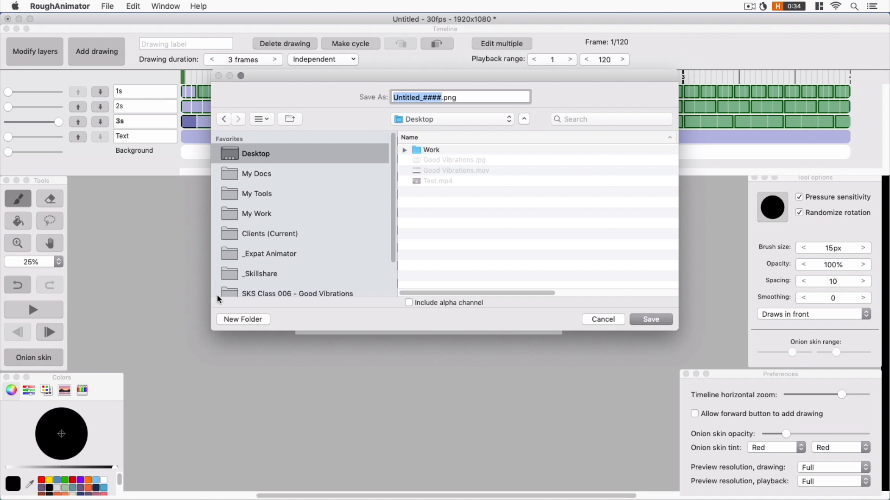
pyautogui.click(245, 320)
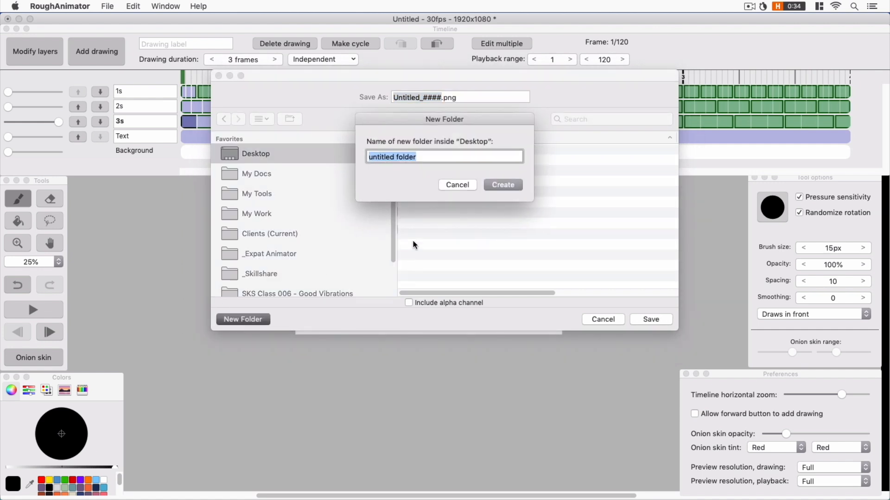
pyautogui.write('E')
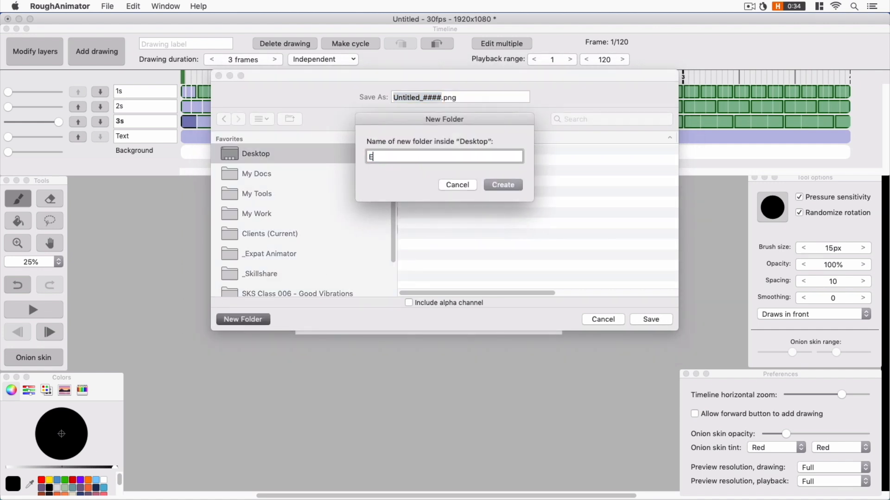
pyautogui.write('xample02')
pyautogui.click(505, 185)
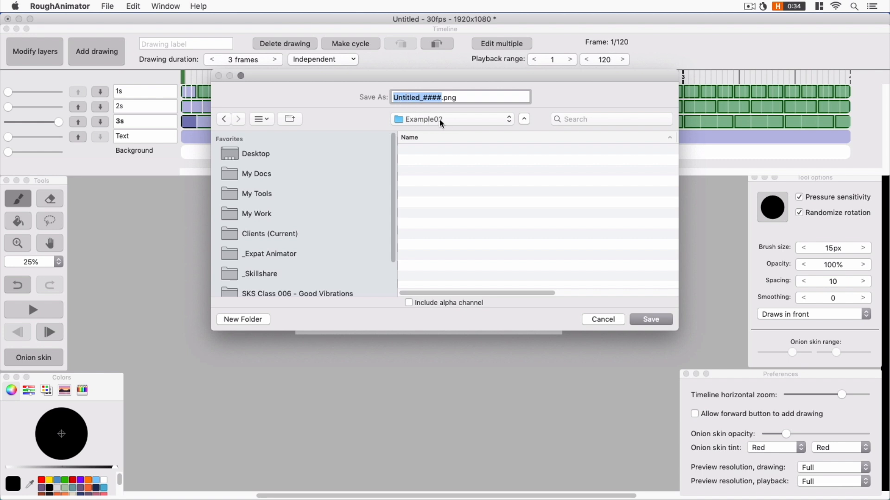
# - Save the PNG sequence as Untitled_####.png in Example02 with the alpha channel included
pyautogui.doubleClick(401, 99)
pyautogui.click(420, 97)
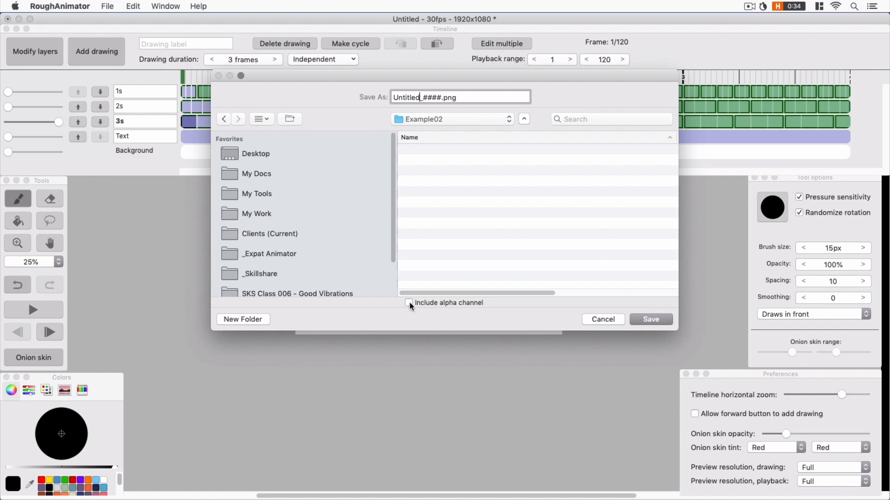
pyautogui.click(650, 320)
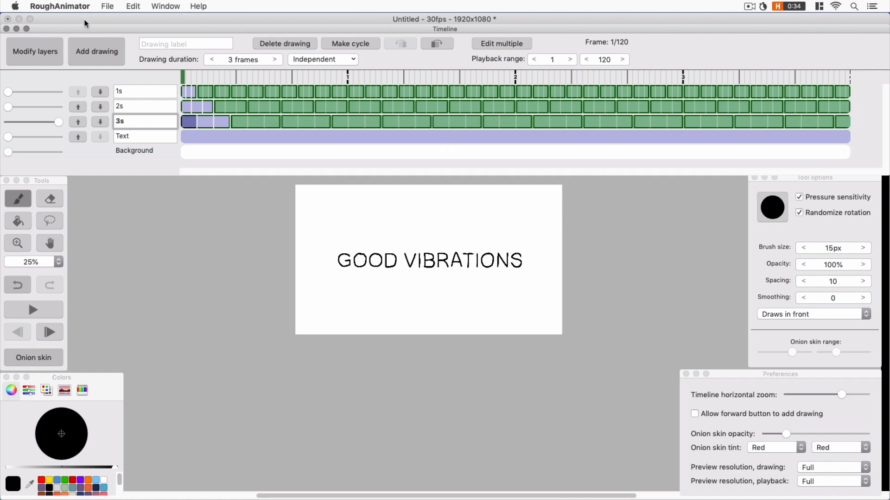
# - Hide RoughAnimator, open the Example02 folder on the Desktop and look through the exported PNG frames from first to last
pyautogui.click(80, 7)
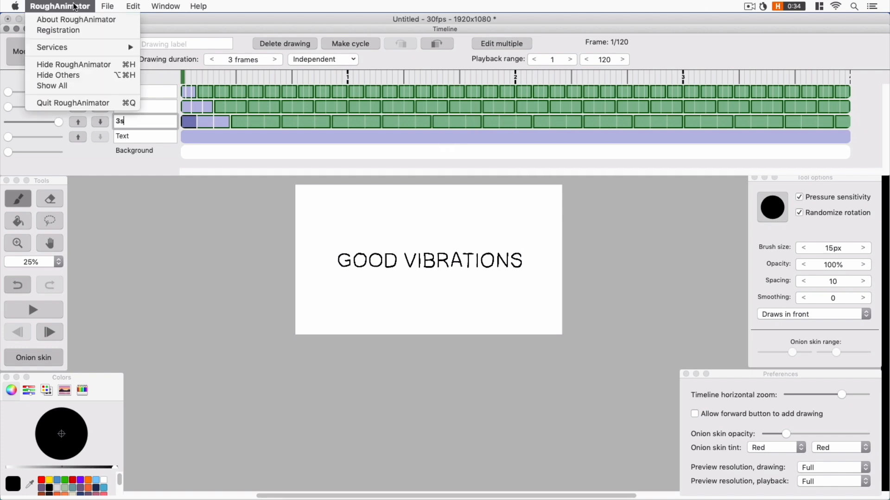
pyautogui.click(75, 65)
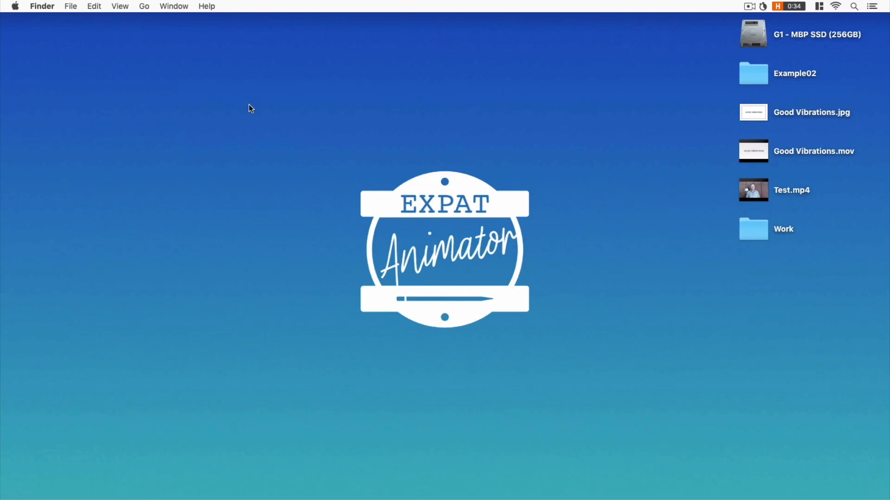
pyautogui.doubleClick(749, 74)
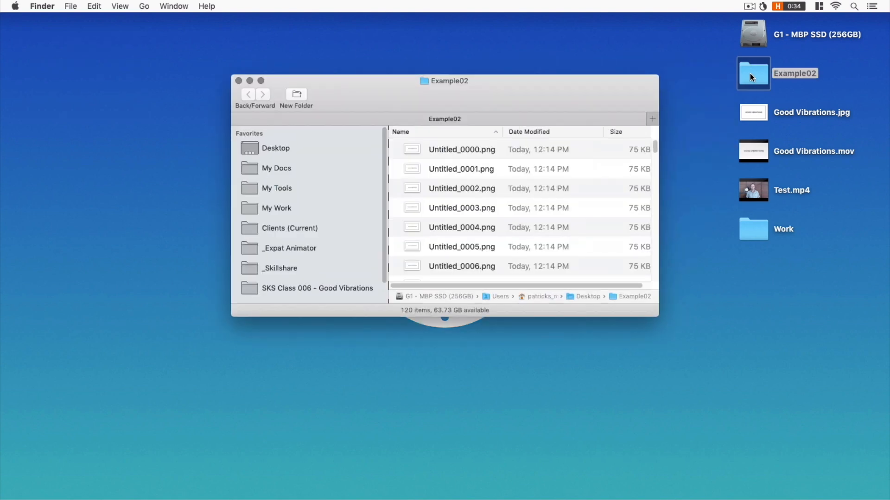
pyautogui.click(446, 146)
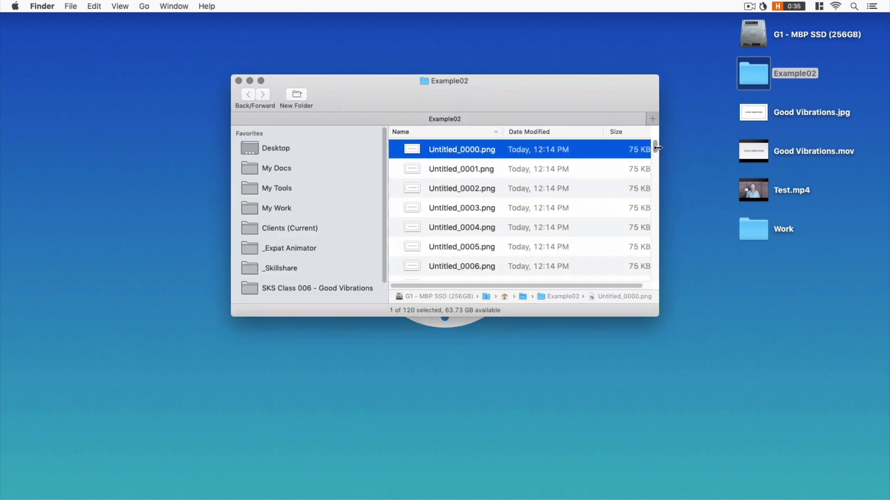
pyautogui.moveTo(655, 147); pyautogui.dragTo(649, 282)
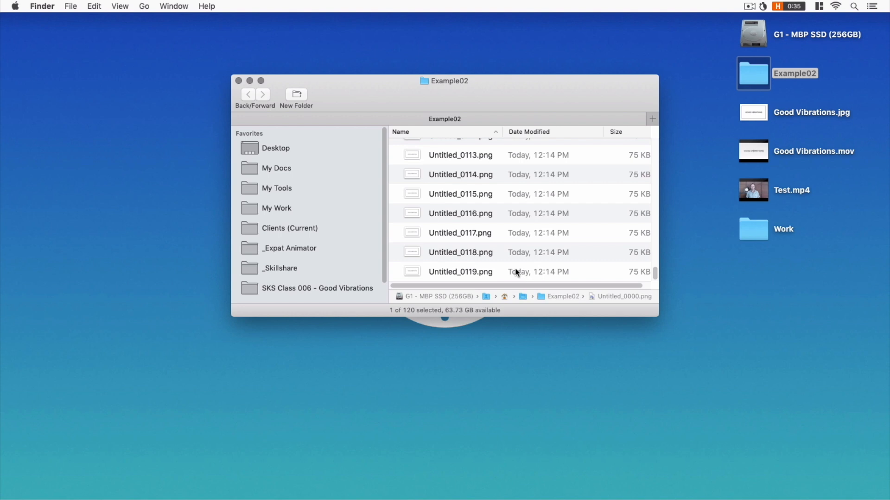
# - Preview Untitled_0114.png and open it in Affinity Photo to examine its background transparency
pyautogui.click(454, 177)
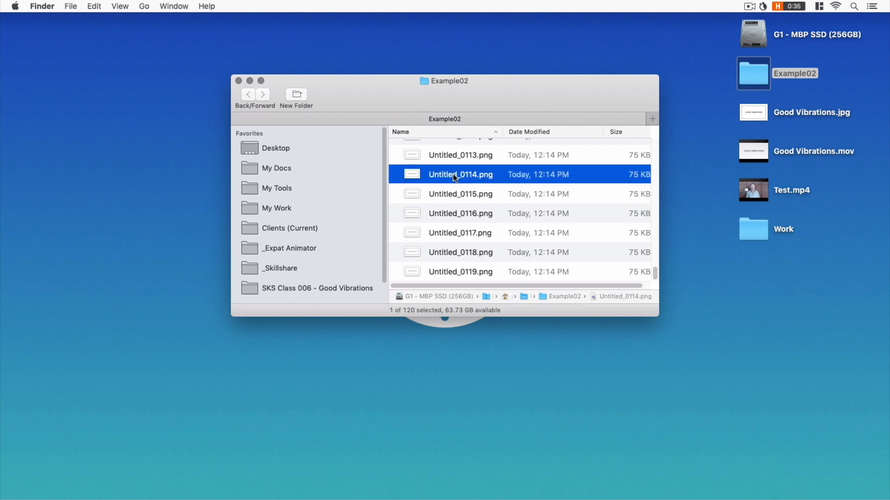
pyautogui.press('space')
pyautogui.press('space')
pyautogui.press('space')
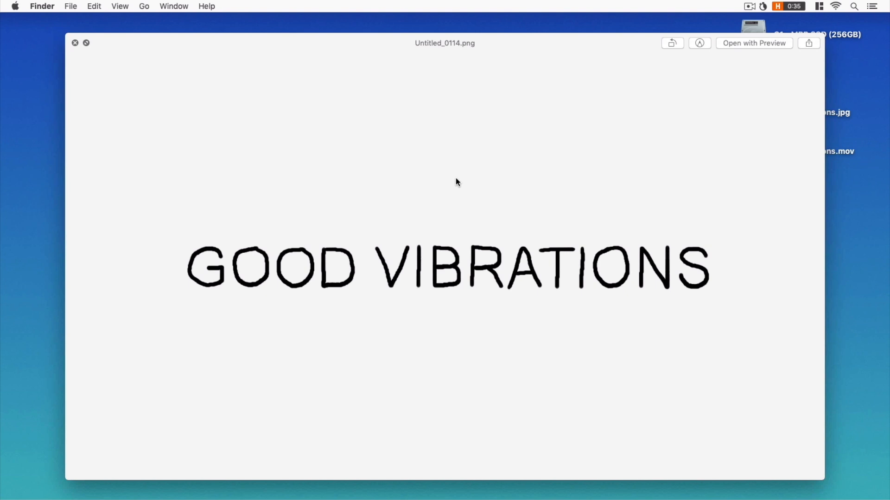
pyautogui.press('space')
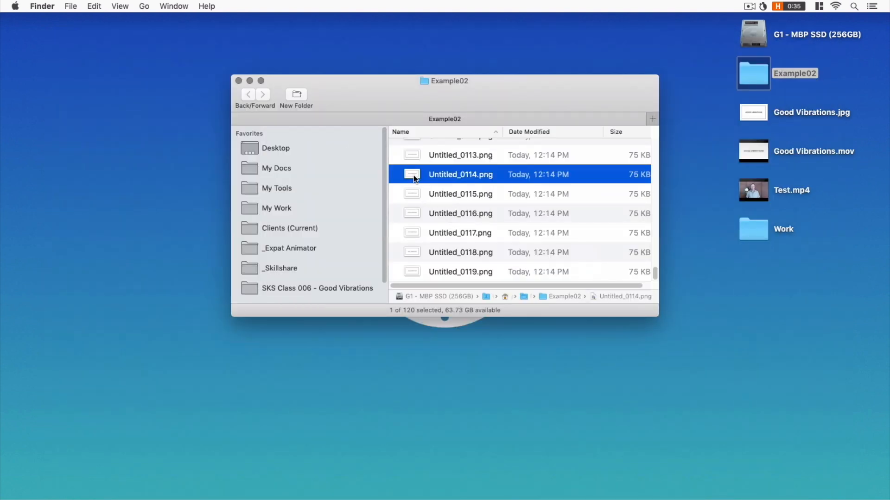
pyautogui.moveTo(413, 175); pyautogui.dragTo(18, 221)
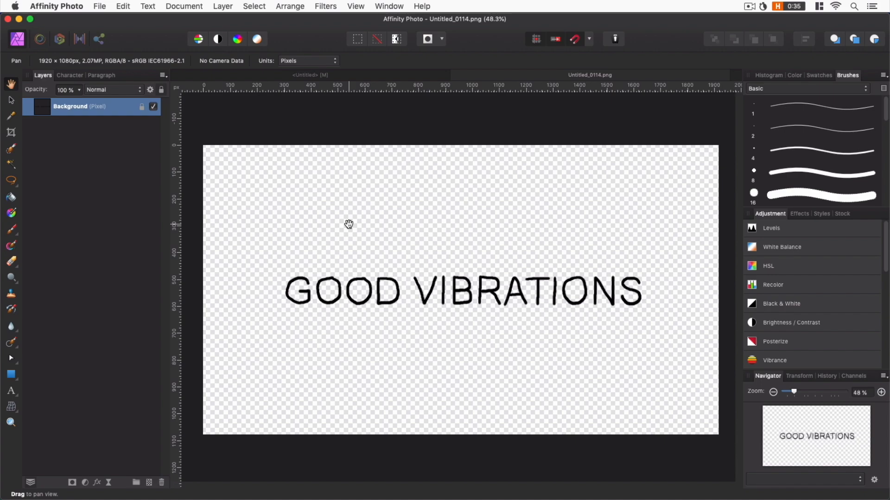
pyautogui.press('super+h')
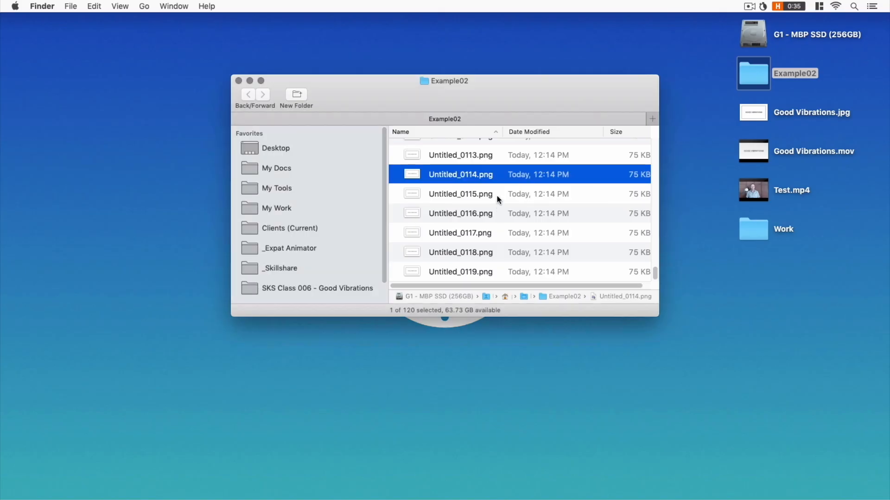
# - Return to the first frame in Example02 and preview Good Vibrations.mov on the Desktop twice for comparison
pyautogui.scroll(20, 645, 186)
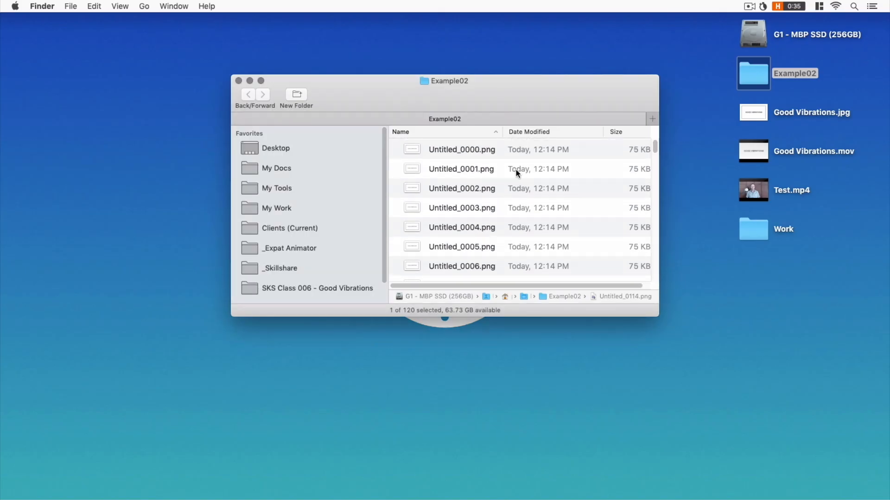
pyautogui.click(449, 148)
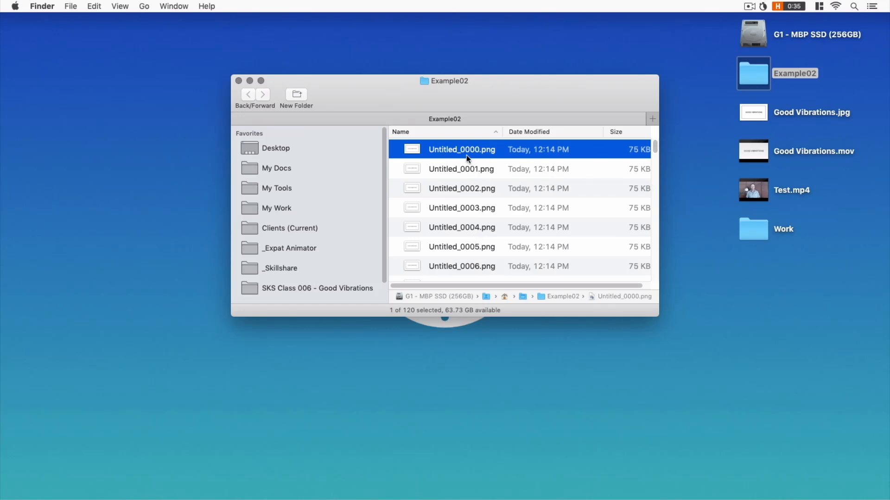
pyautogui.click(725, 165)
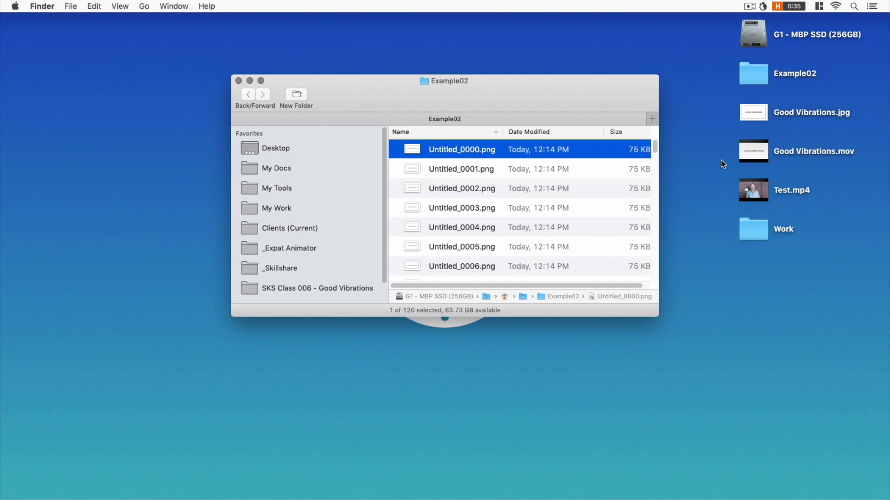
pyautogui.click(757, 155)
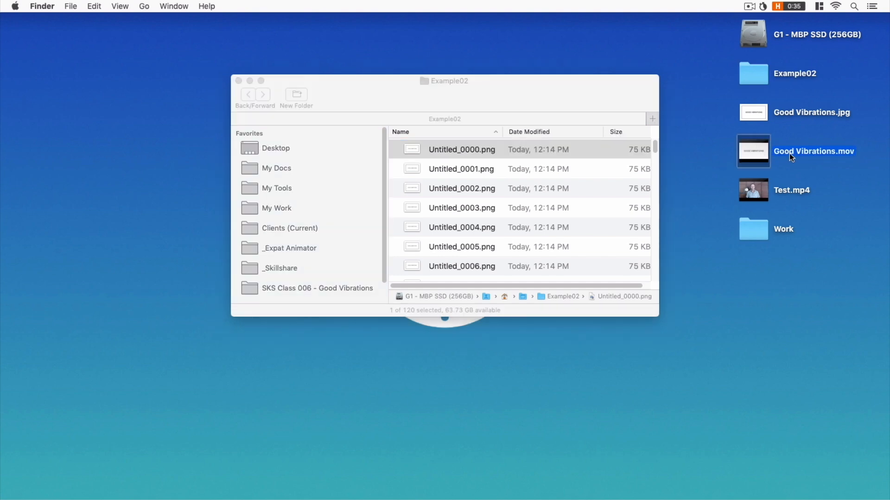
pyautogui.press('space')
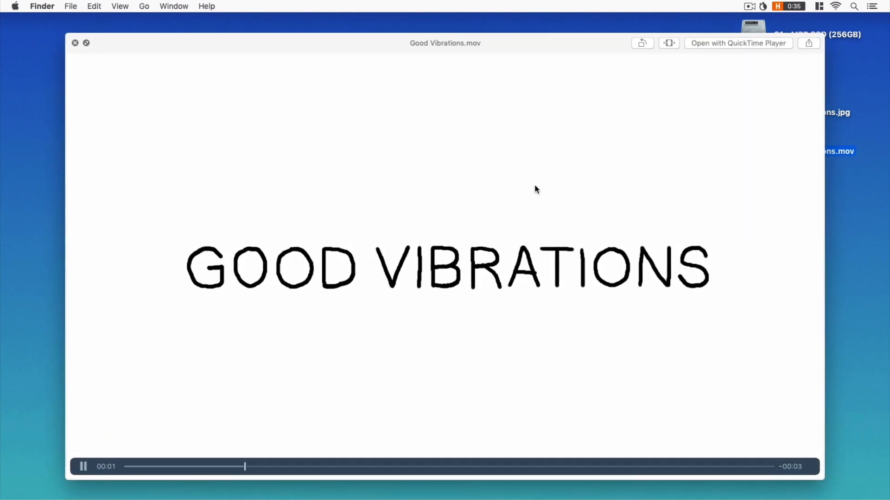
pyautogui.press('space')
pyautogui.click(686, 161)
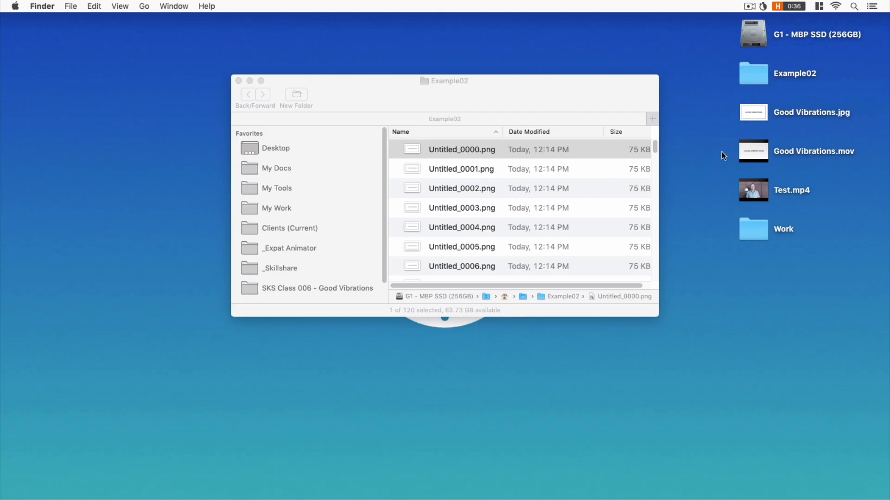
pyautogui.click(743, 155)
pyautogui.press('space')
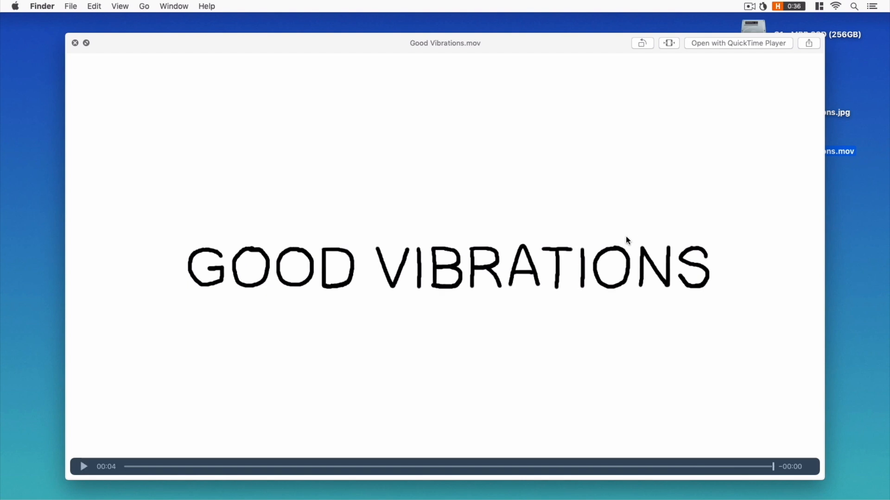
pyautogui.press('space')
# - Switch back to RoughAnimator
pyautogui.press('super+Tab')
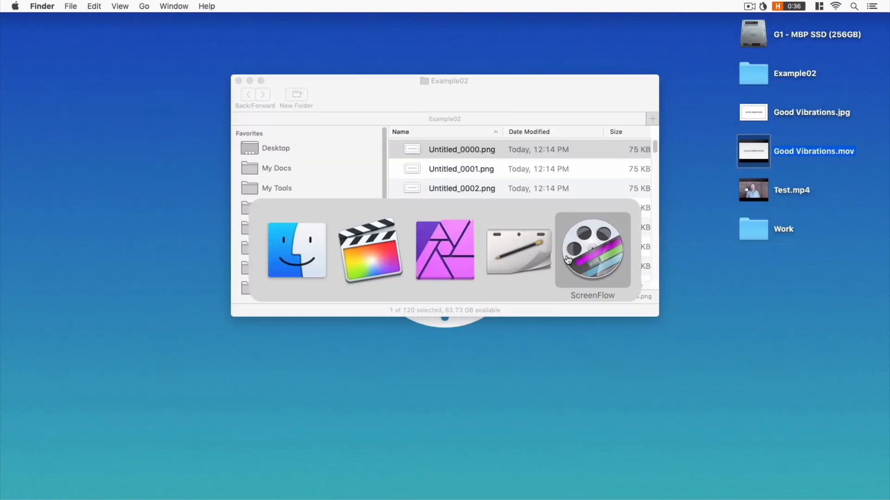
pyautogui.click(510, 264)
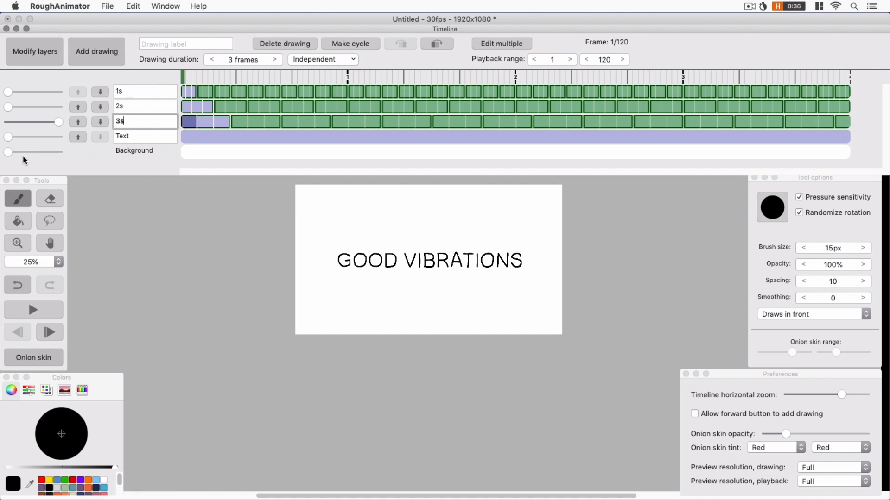
# - Raise the Background layer to full opacity and fill it with solid blue behind the lettering
pyautogui.moveTo(8, 152); pyautogui.dragTo(79, 153)
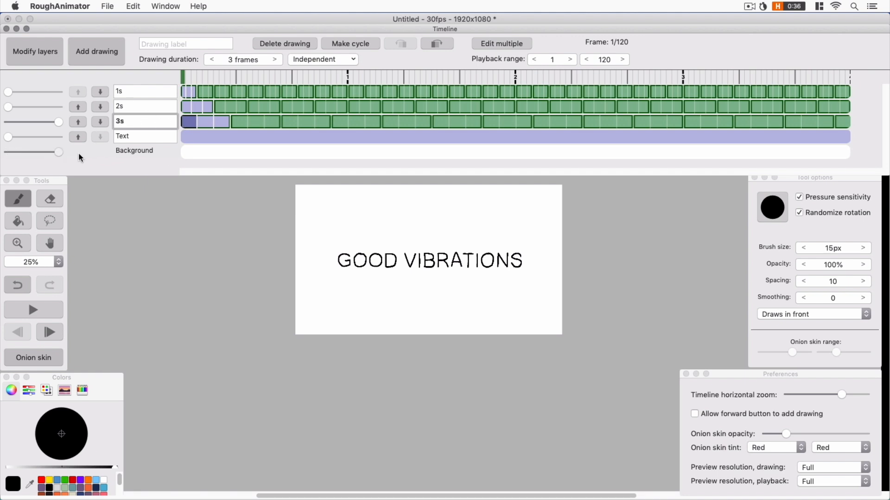
pyautogui.click(200, 150)
pyautogui.click(62, 480)
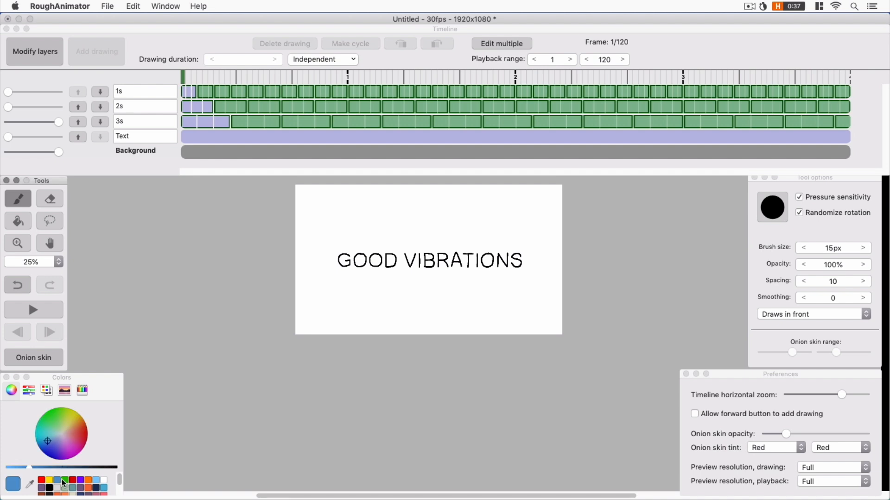
pyautogui.click(21, 224)
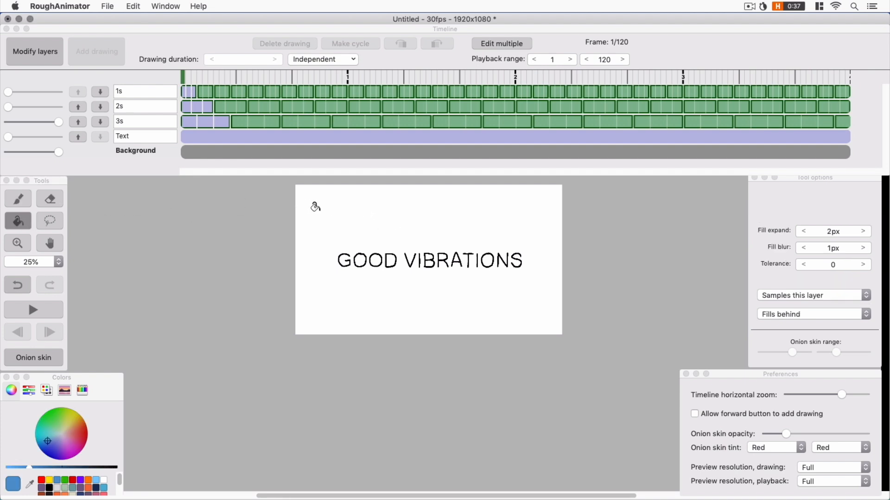
pyautogui.click(315, 208)
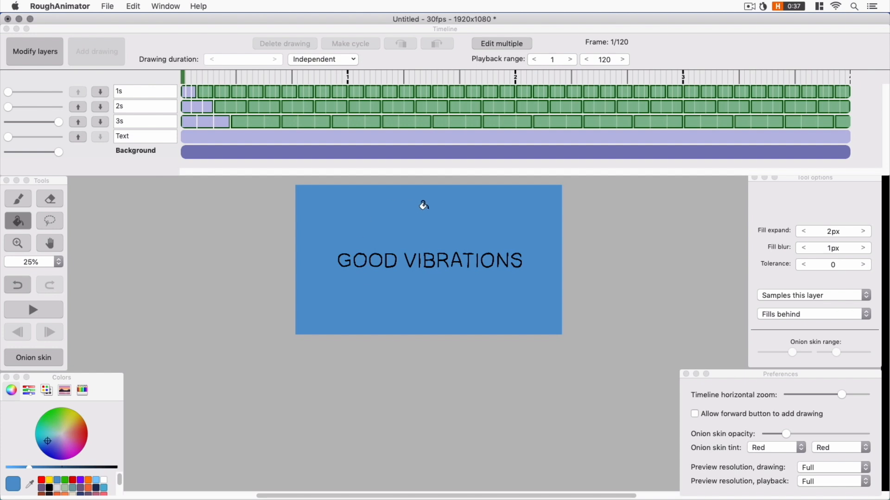
pyautogui.click(132, 176)
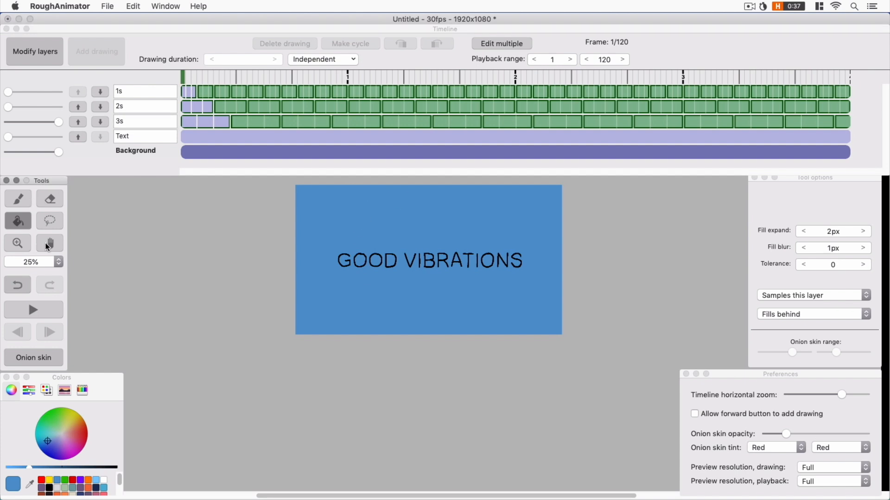
pyautogui.click(49, 243)
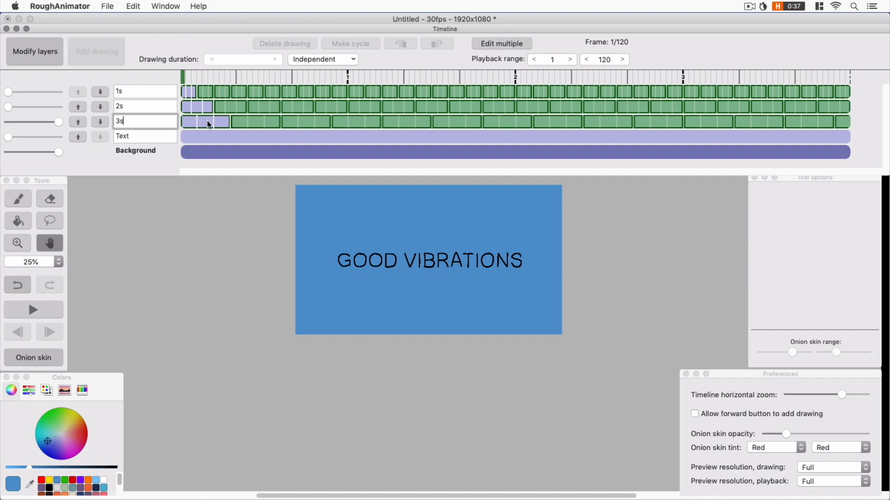
pyautogui.click(320, 231)
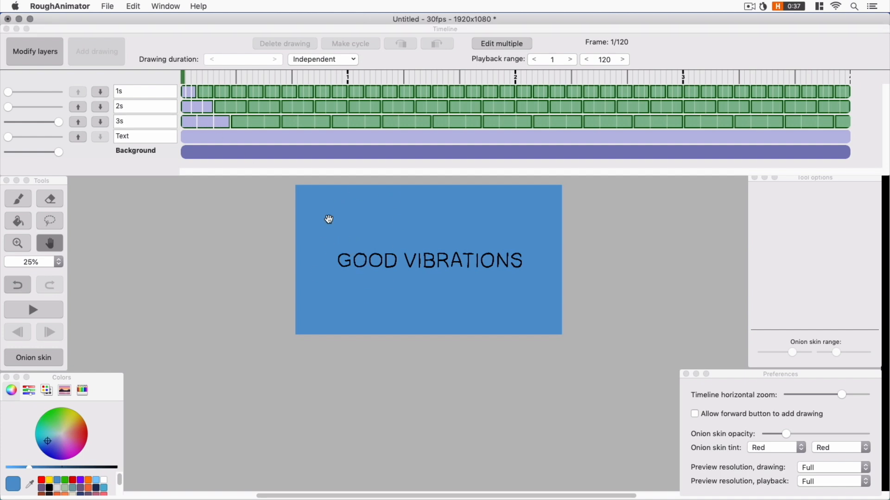
pyautogui.click(189, 143)
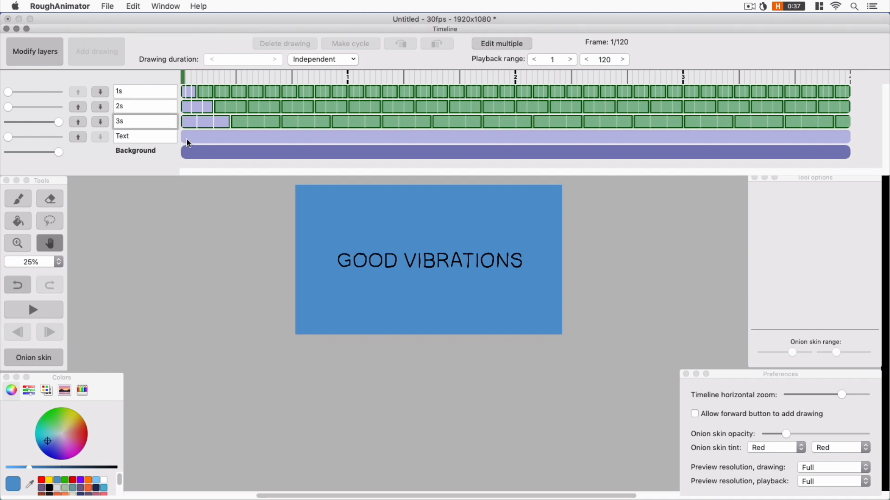
pyautogui.click(291, 213)
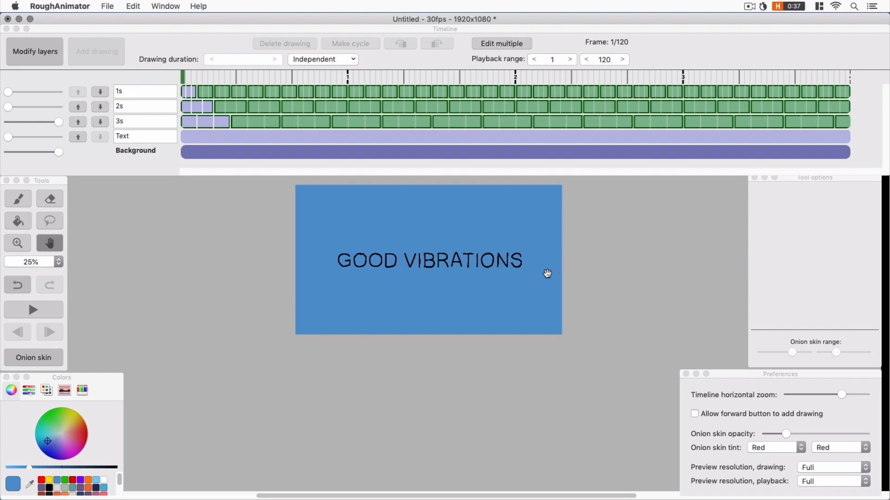
pyautogui.click(197, 162)
# - Export the animation as a GIF named Example03 to the Desktop at 100% resolution
pyautogui.click(107, 6)
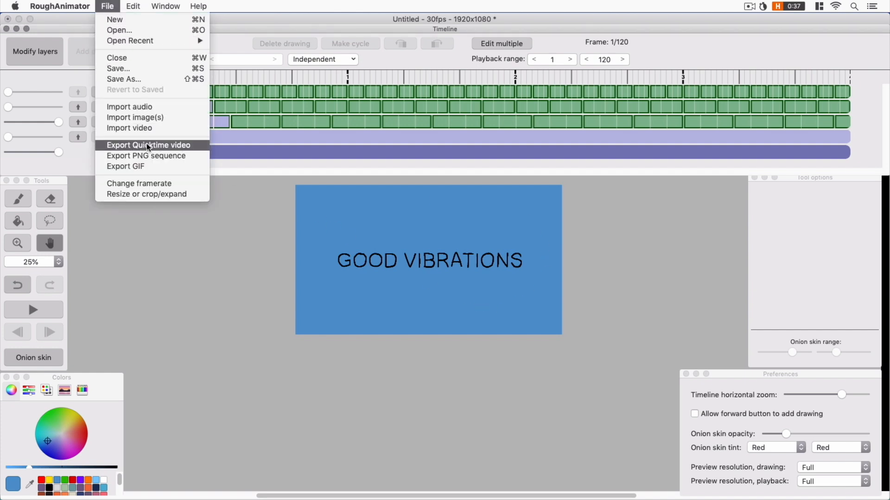
pyautogui.click(143, 168)
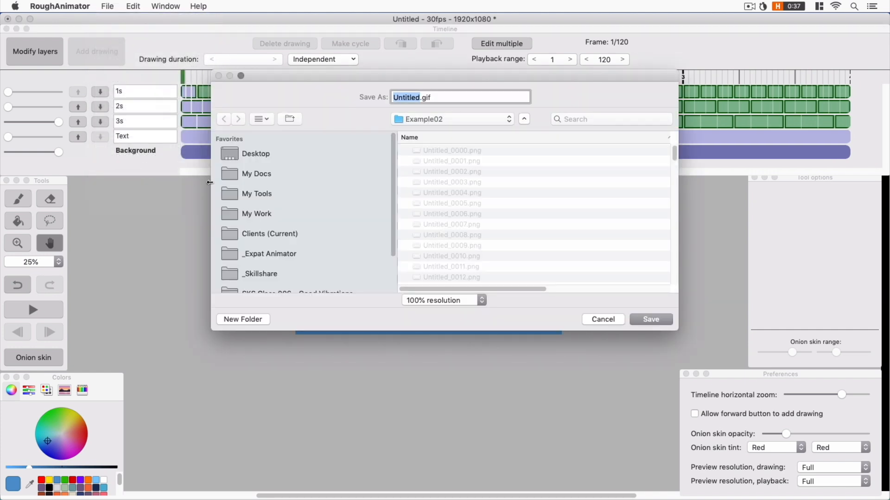
pyautogui.click(285, 159)
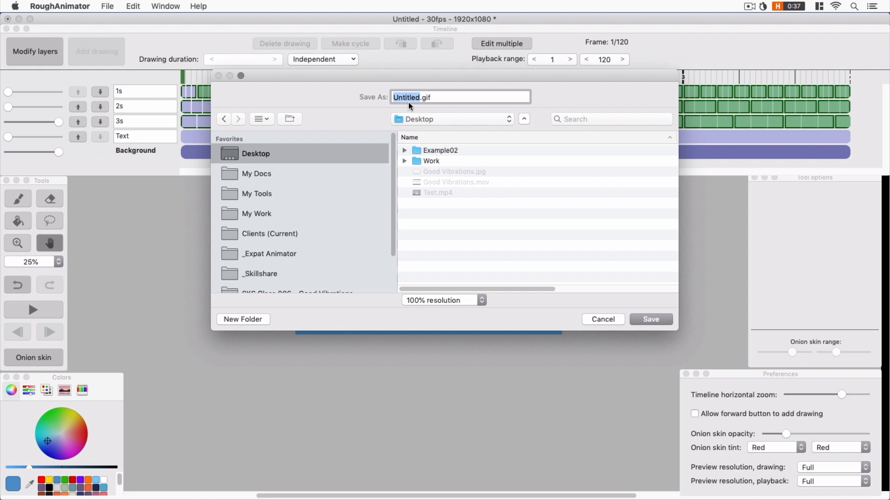
pyautogui.write('Example03')
pyautogui.click(645, 320)
pyautogui.click(482, 300)
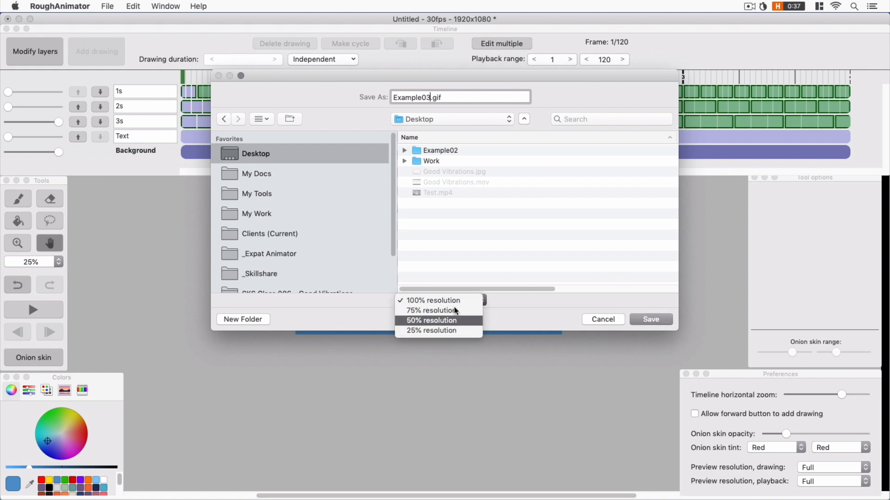
pyautogui.click(460, 300)
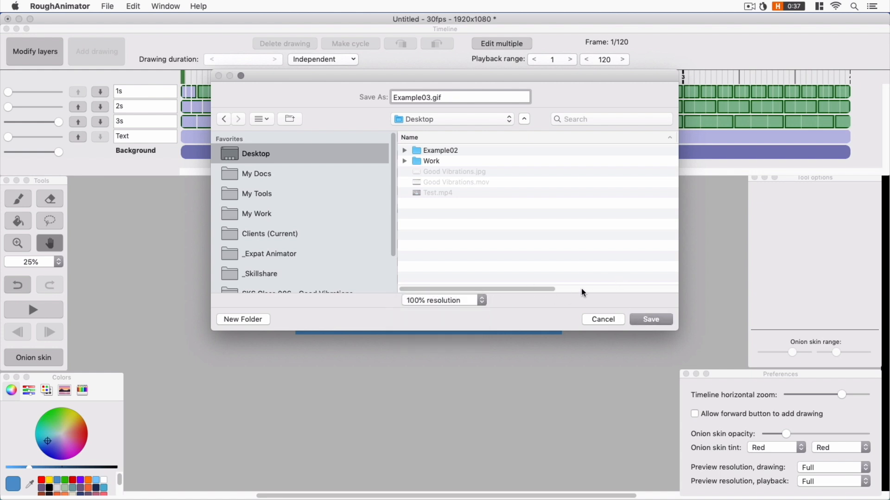
pyautogui.click(646, 320)
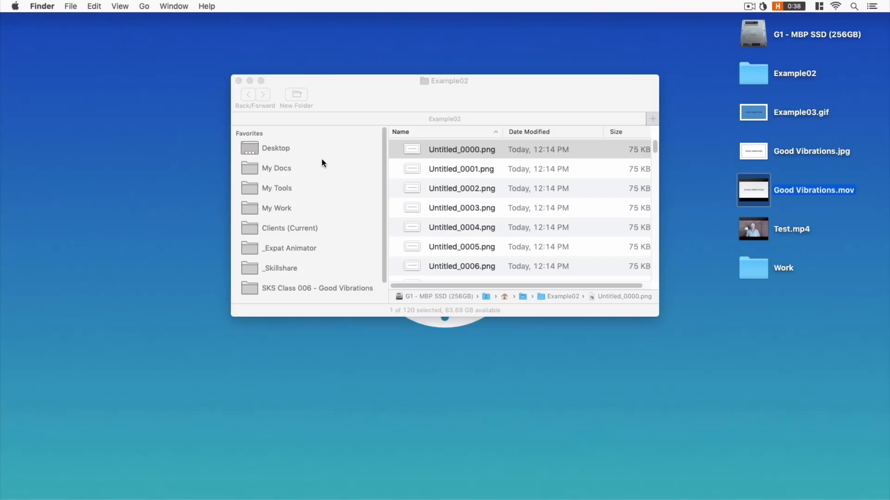
# - Preview Example03.gif from the Desktop, shrink the preview, and close the Example02 folder window
pyautogui.click(732, 121)
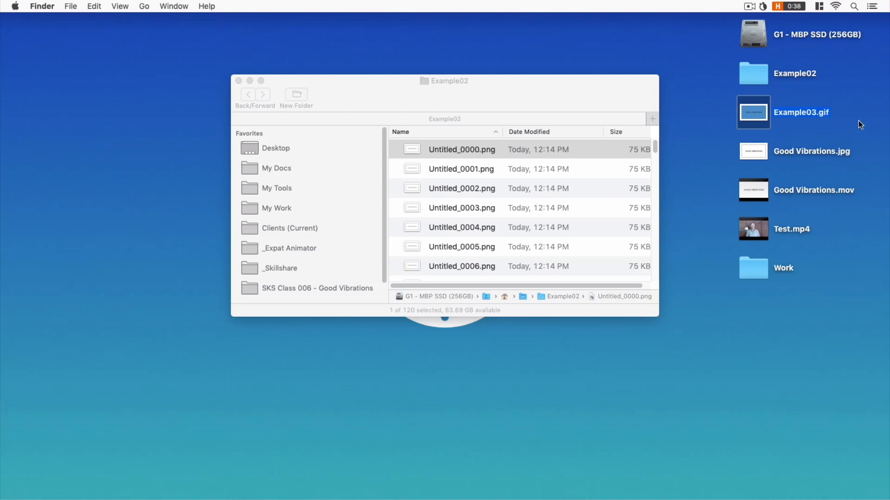
pyautogui.click(828, 125)
pyautogui.press('space')
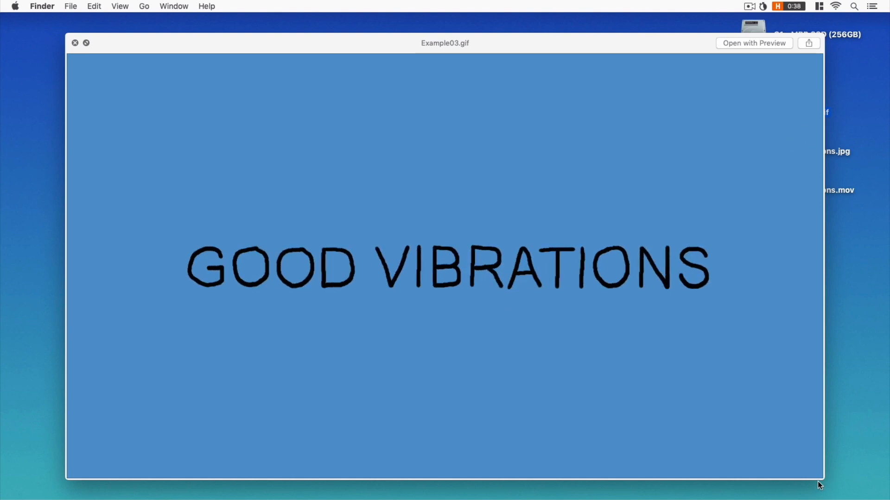
pyautogui.moveTo(822, 479); pyautogui.dragTo(238, 168)
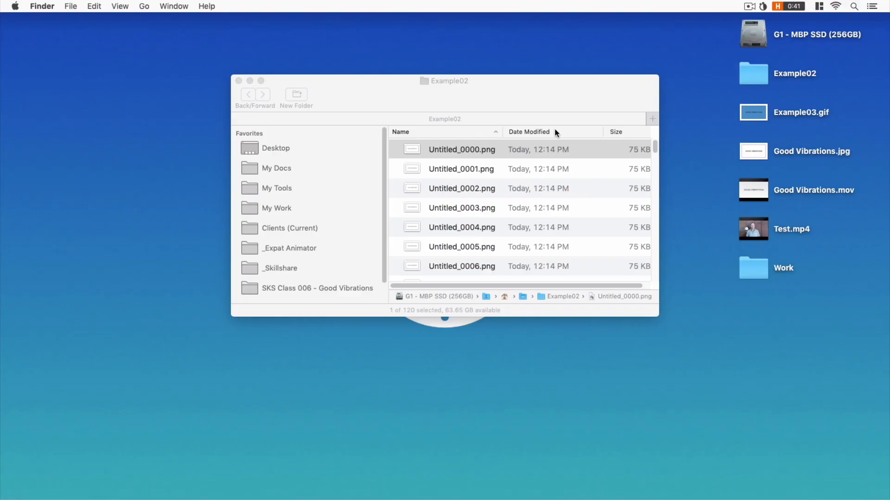
pyautogui.click(354, 79)
pyautogui.click(237, 80)
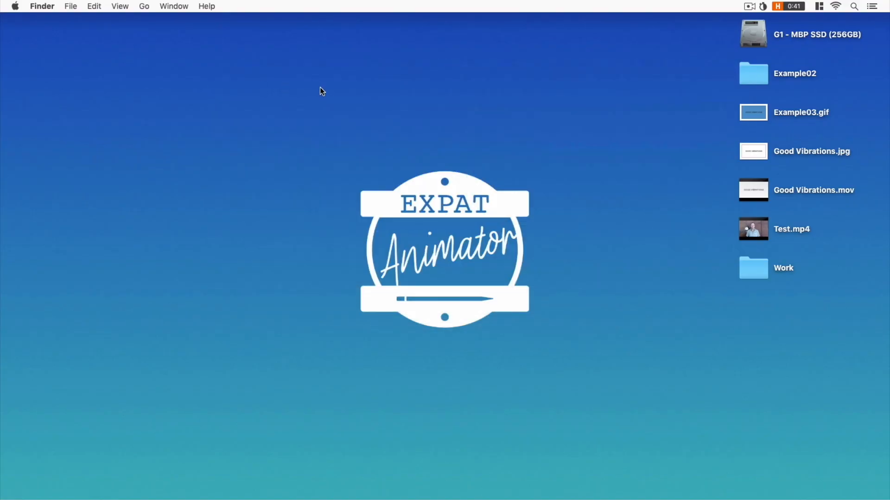
# - Switch back to RoughAnimator and save the project as Good Vibrations.ra on the Desktop
pyautogui.press('super+Tab')
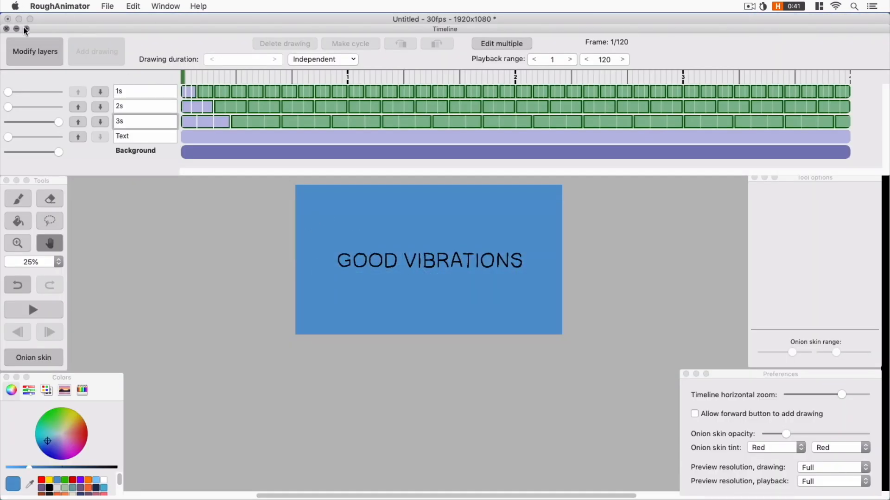
pyautogui.click(109, 6)
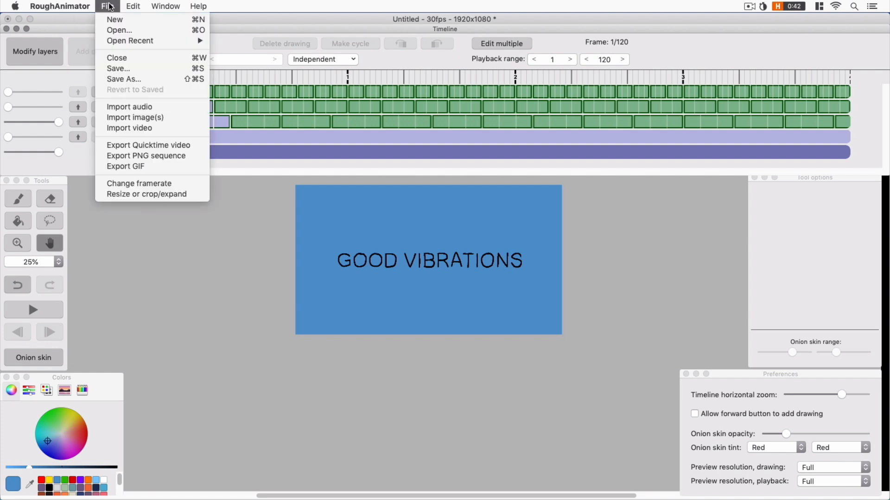
pyautogui.click(121, 72)
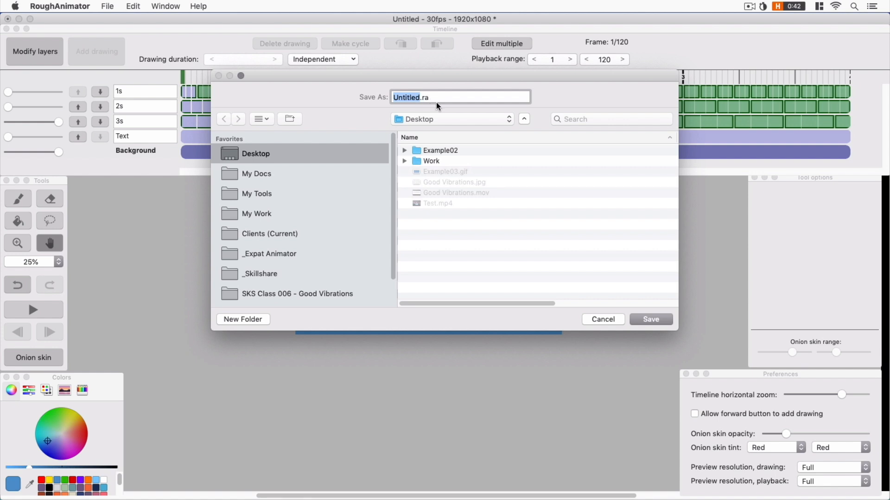
pyautogui.write('Good Vibrations')
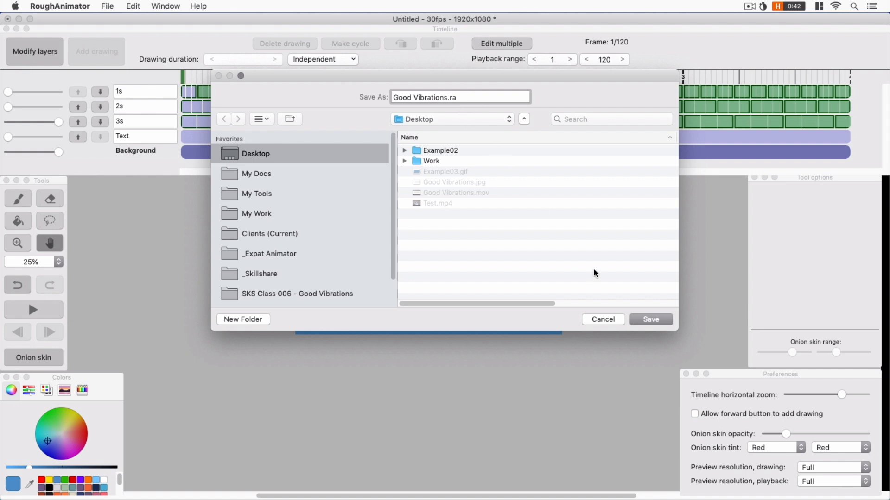
pyautogui.click(648, 320)
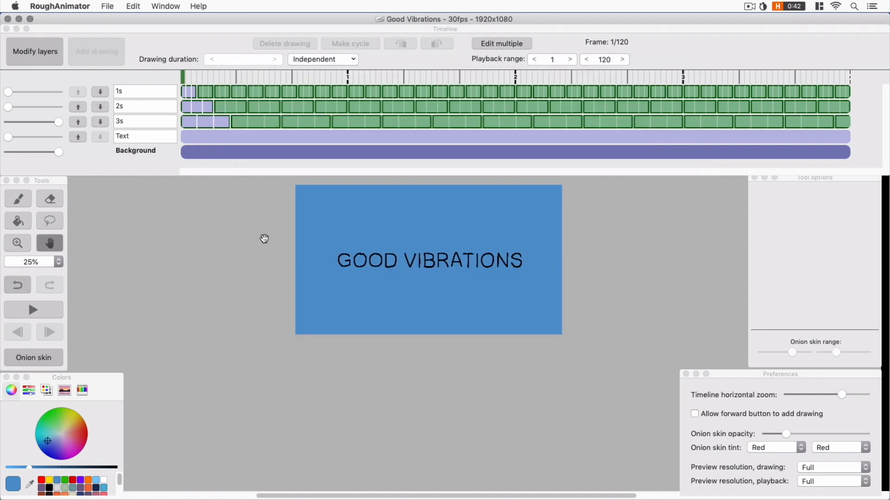
# - Hide RoughAnimator and check the Desktop for the saved Good Vibrations.ra project file
pyautogui.click(60, 6)
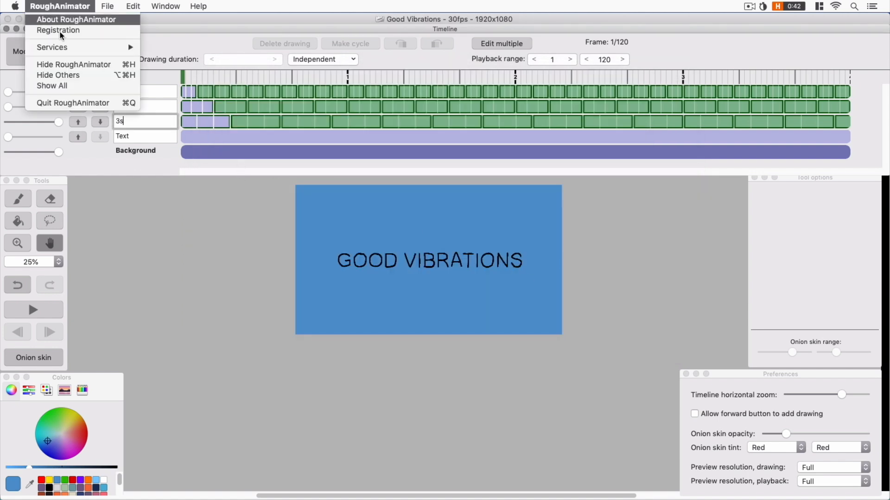
pyautogui.click(73, 65)
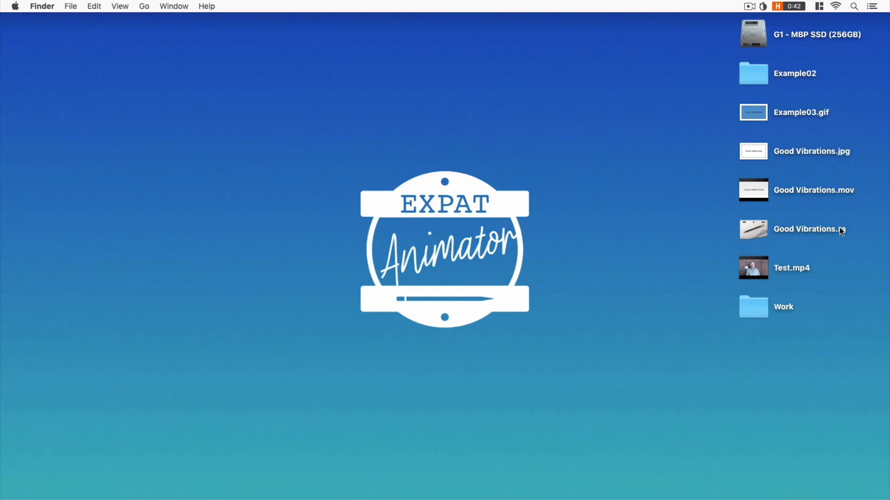
pyautogui.click(758, 230)
pyautogui.click(683, 232)
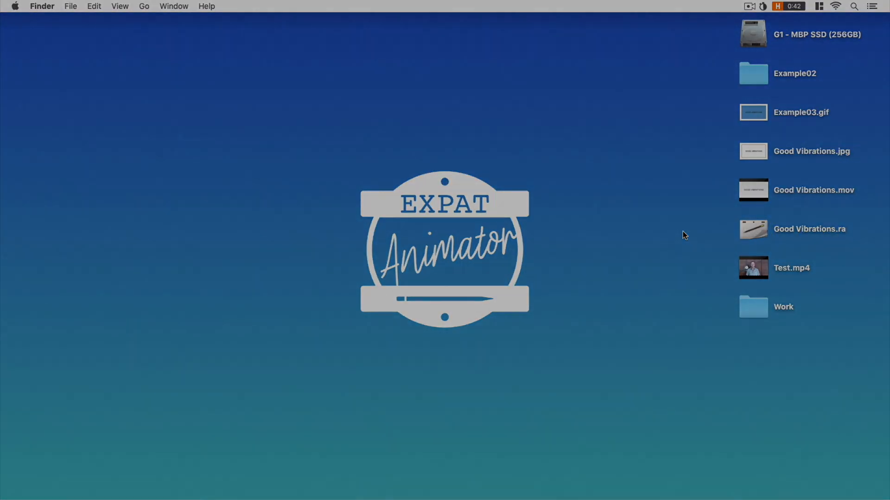